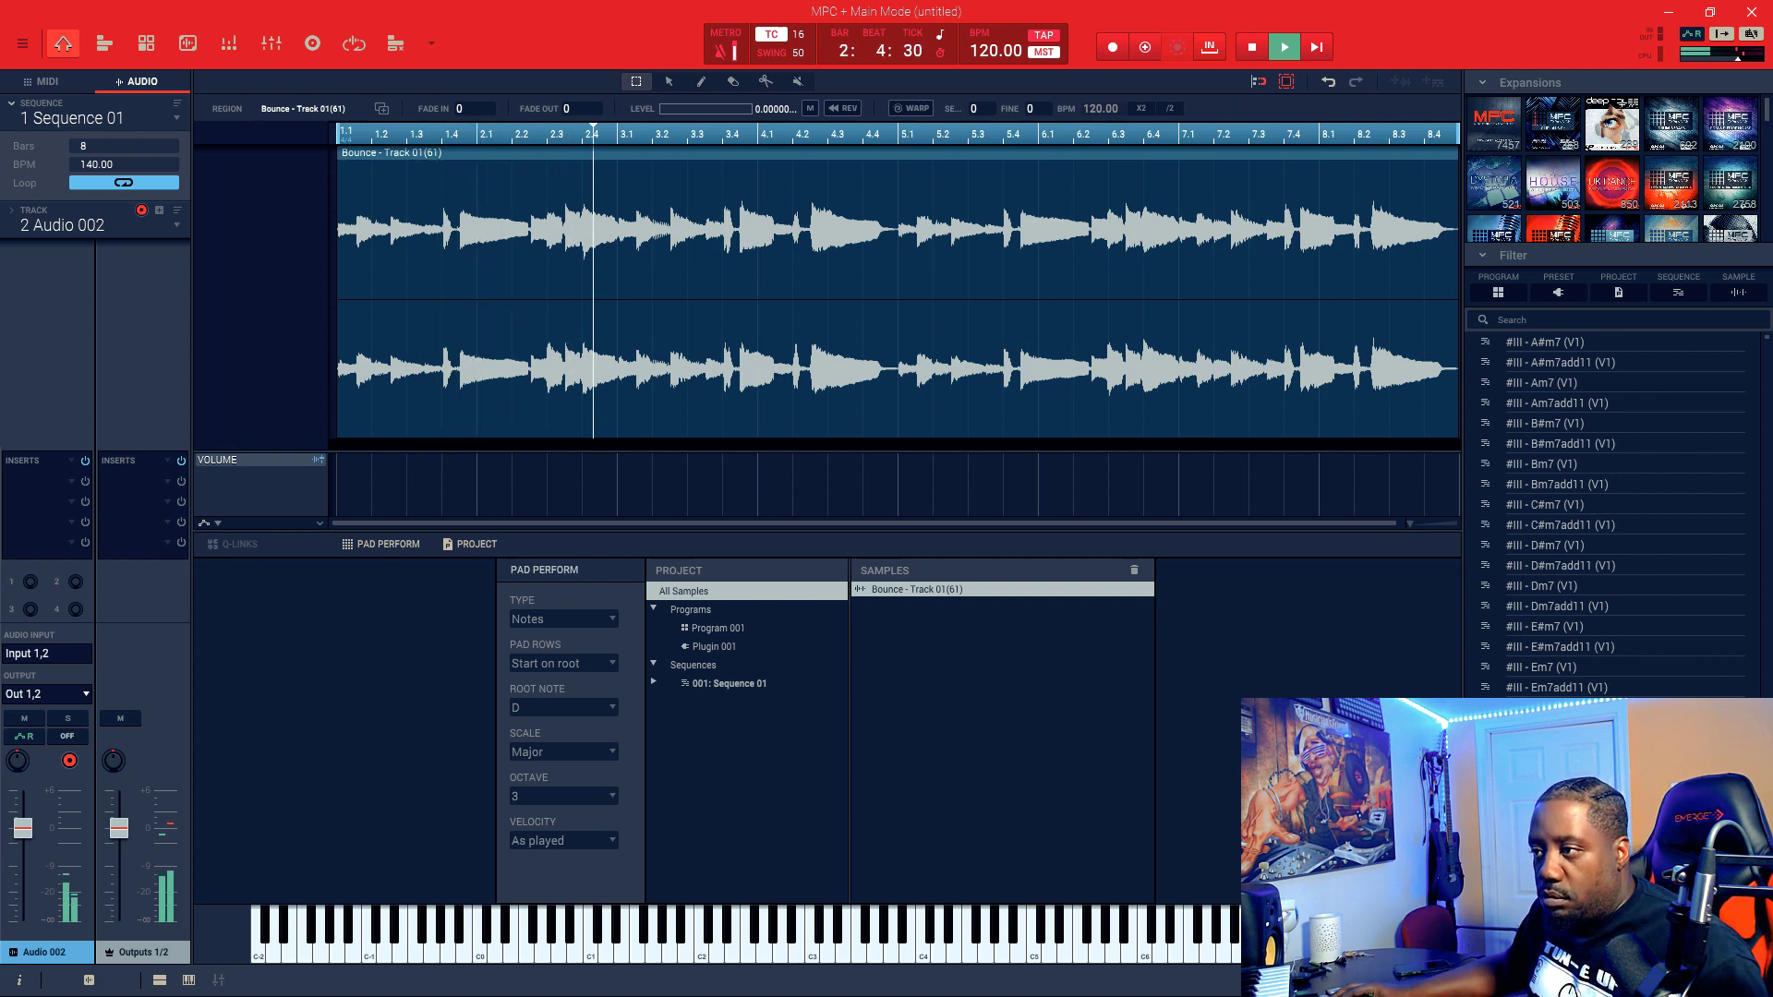
Step: Load the Lifeline Expanse effect into the first insert slot of the Audio 002 track
left_click(71, 481)
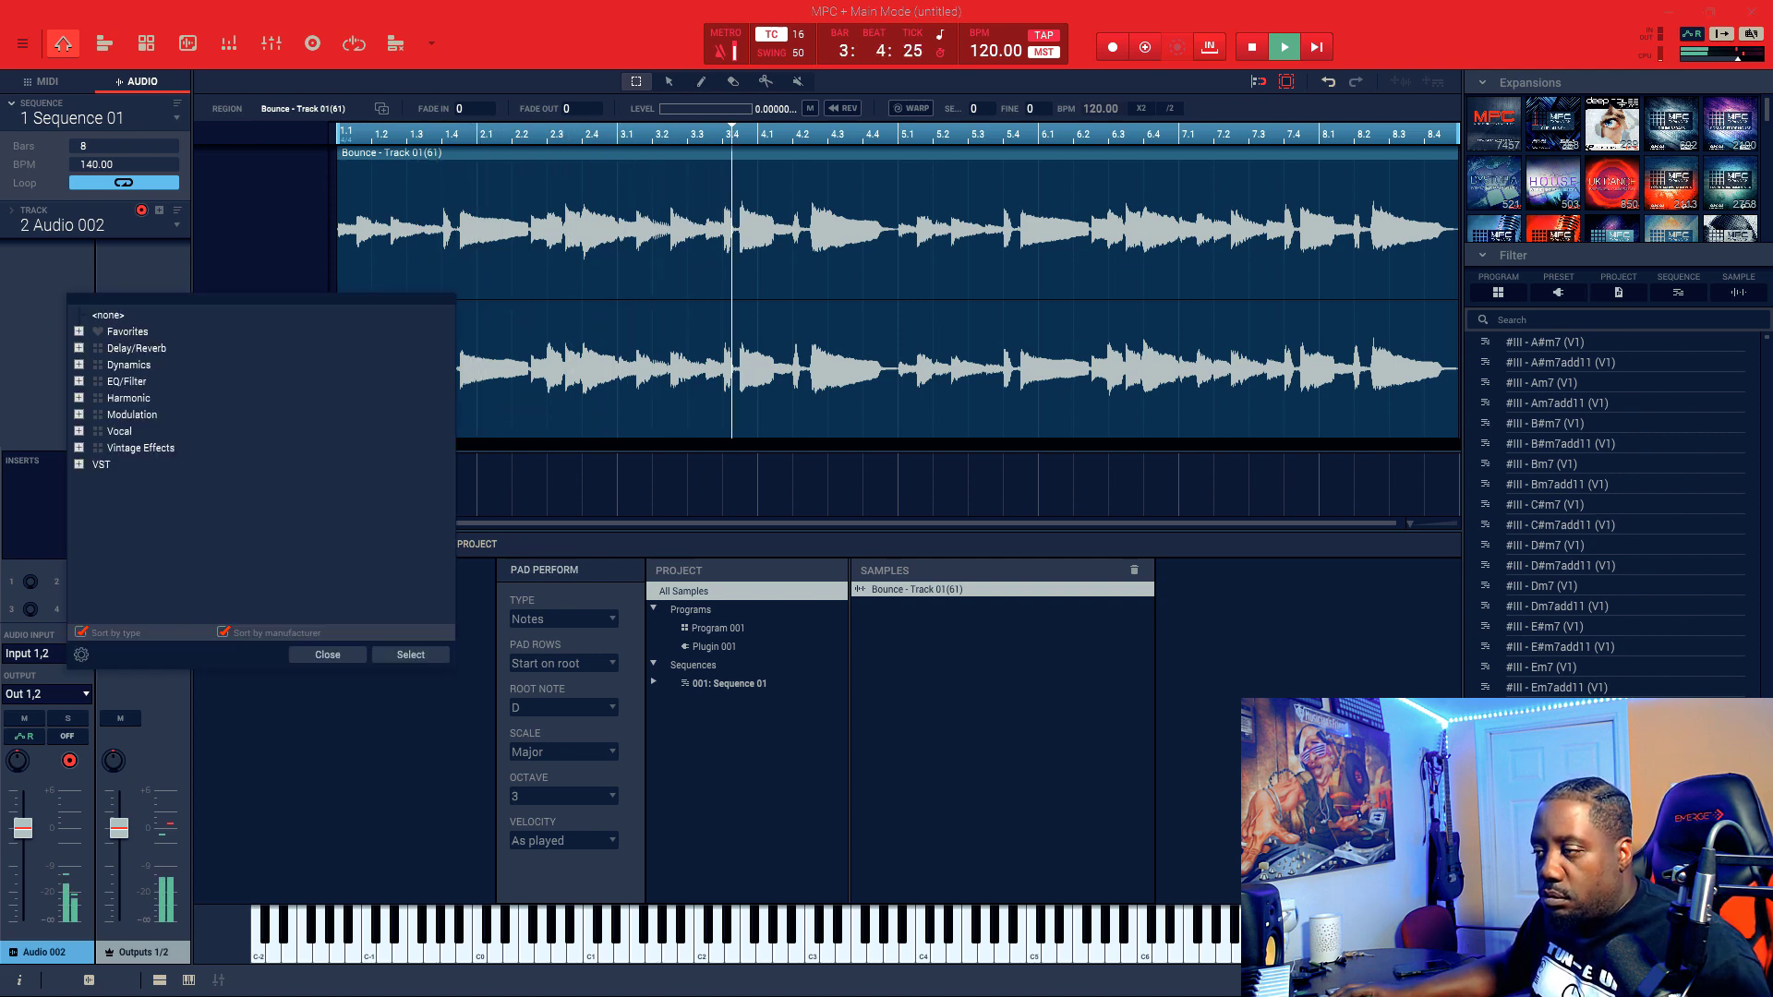
left_click(80, 332)
left_click(80, 332)
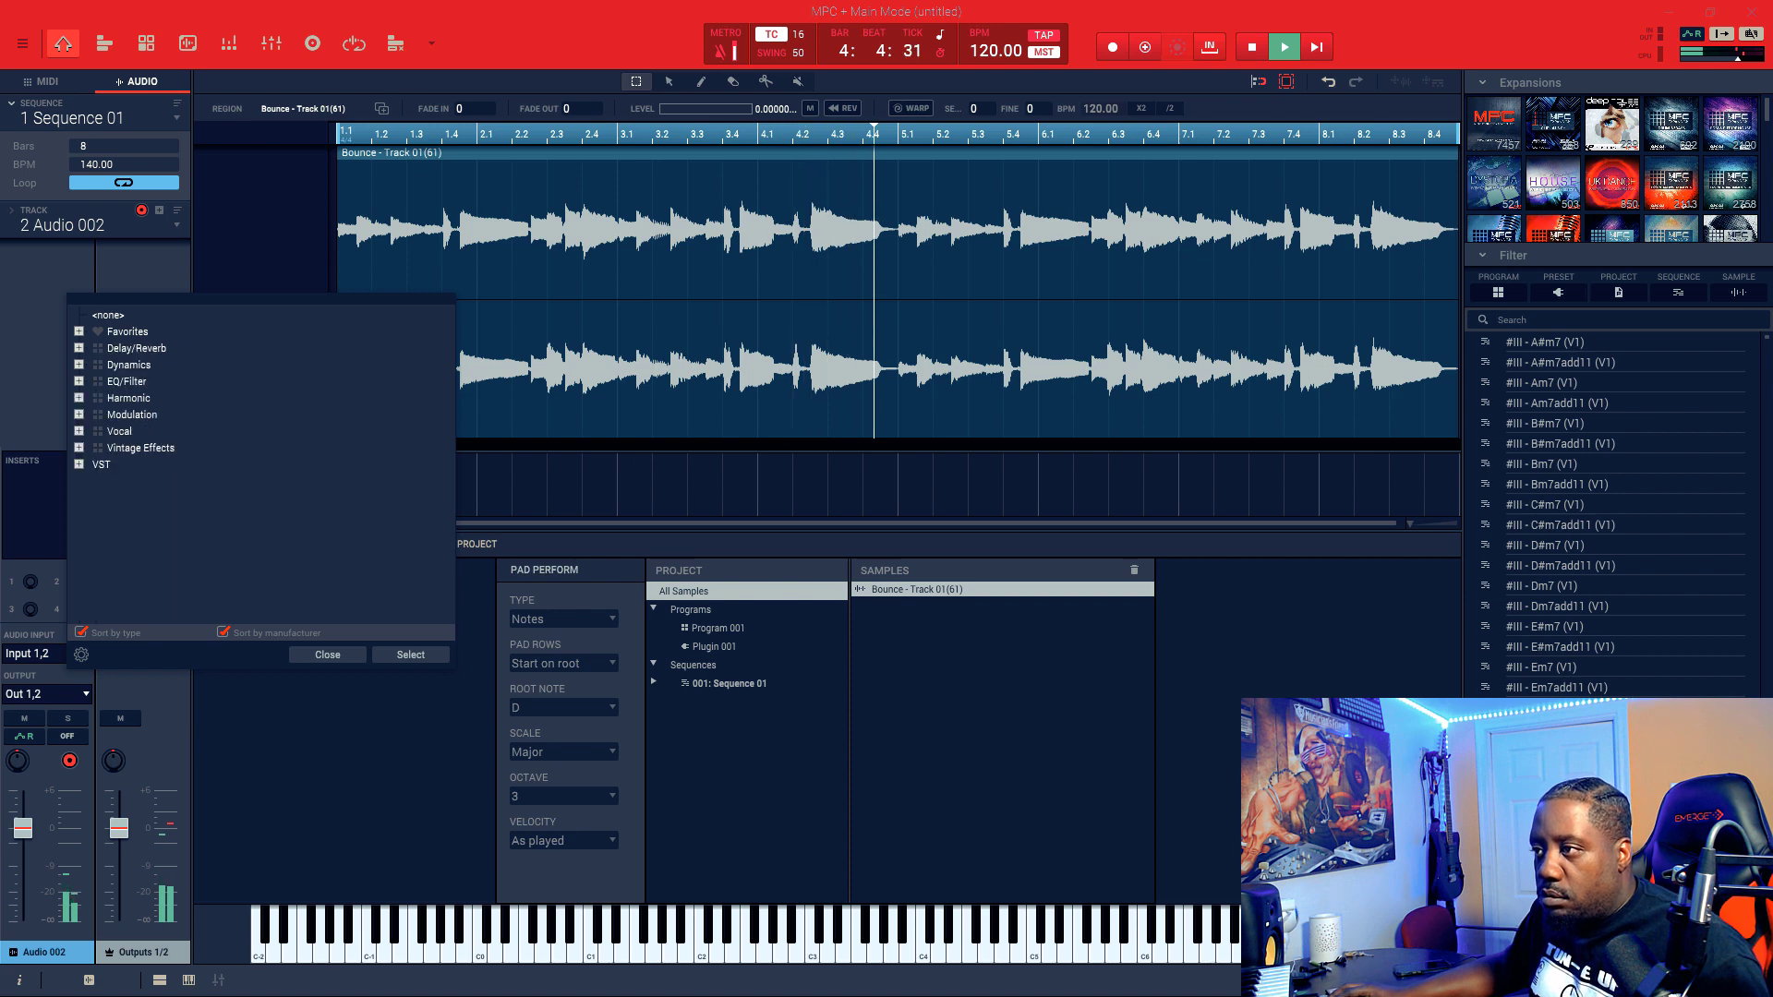
left_click(80, 464)
scroll(262, 465, "down", 20)
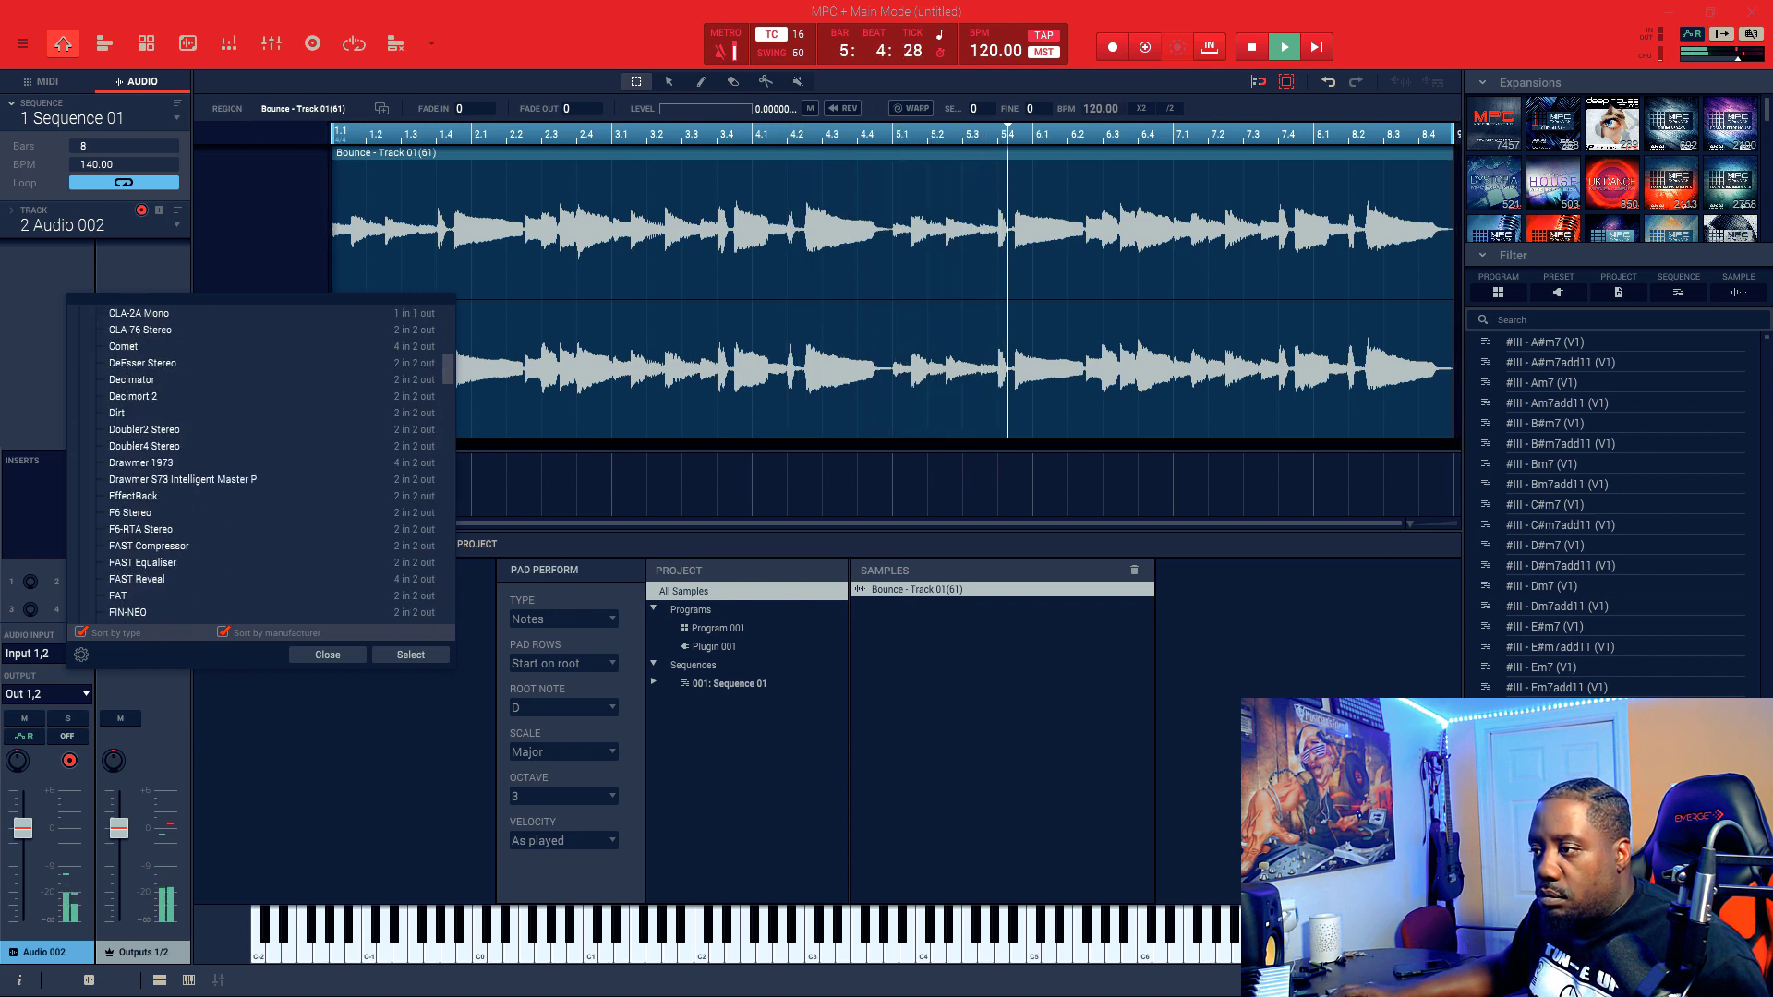
scroll(261, 462, "down", 3)
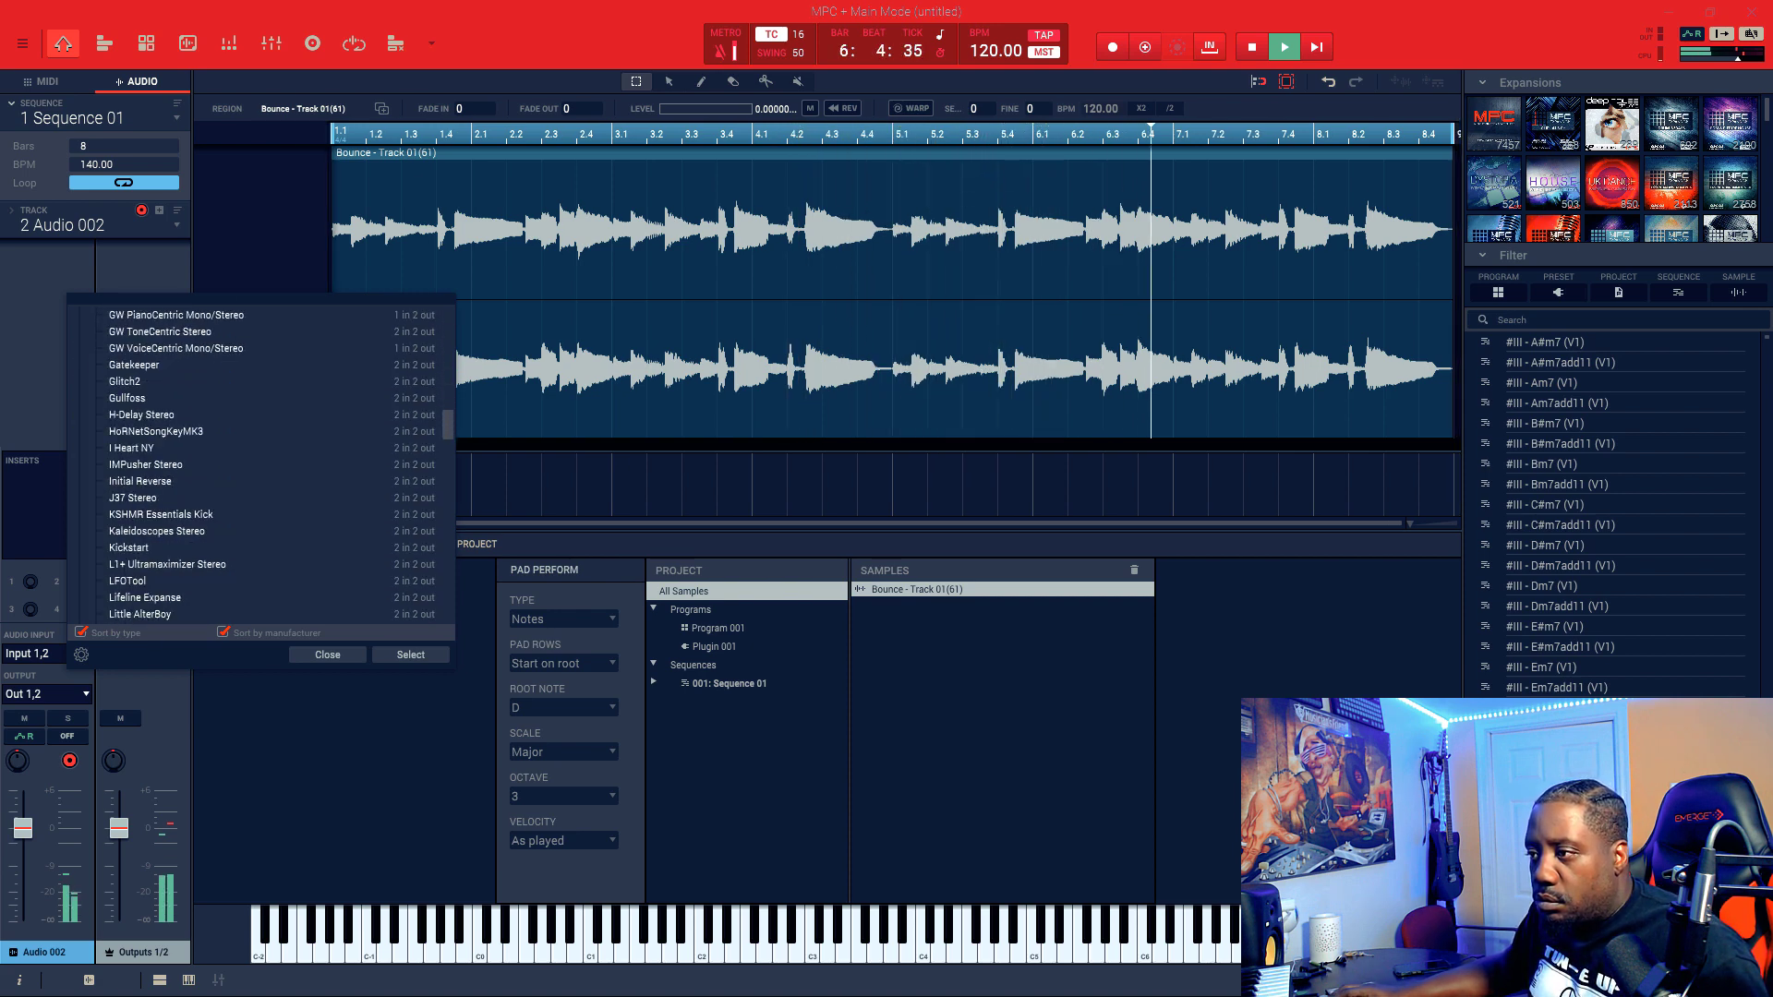
scroll(262, 461, "down", 2)
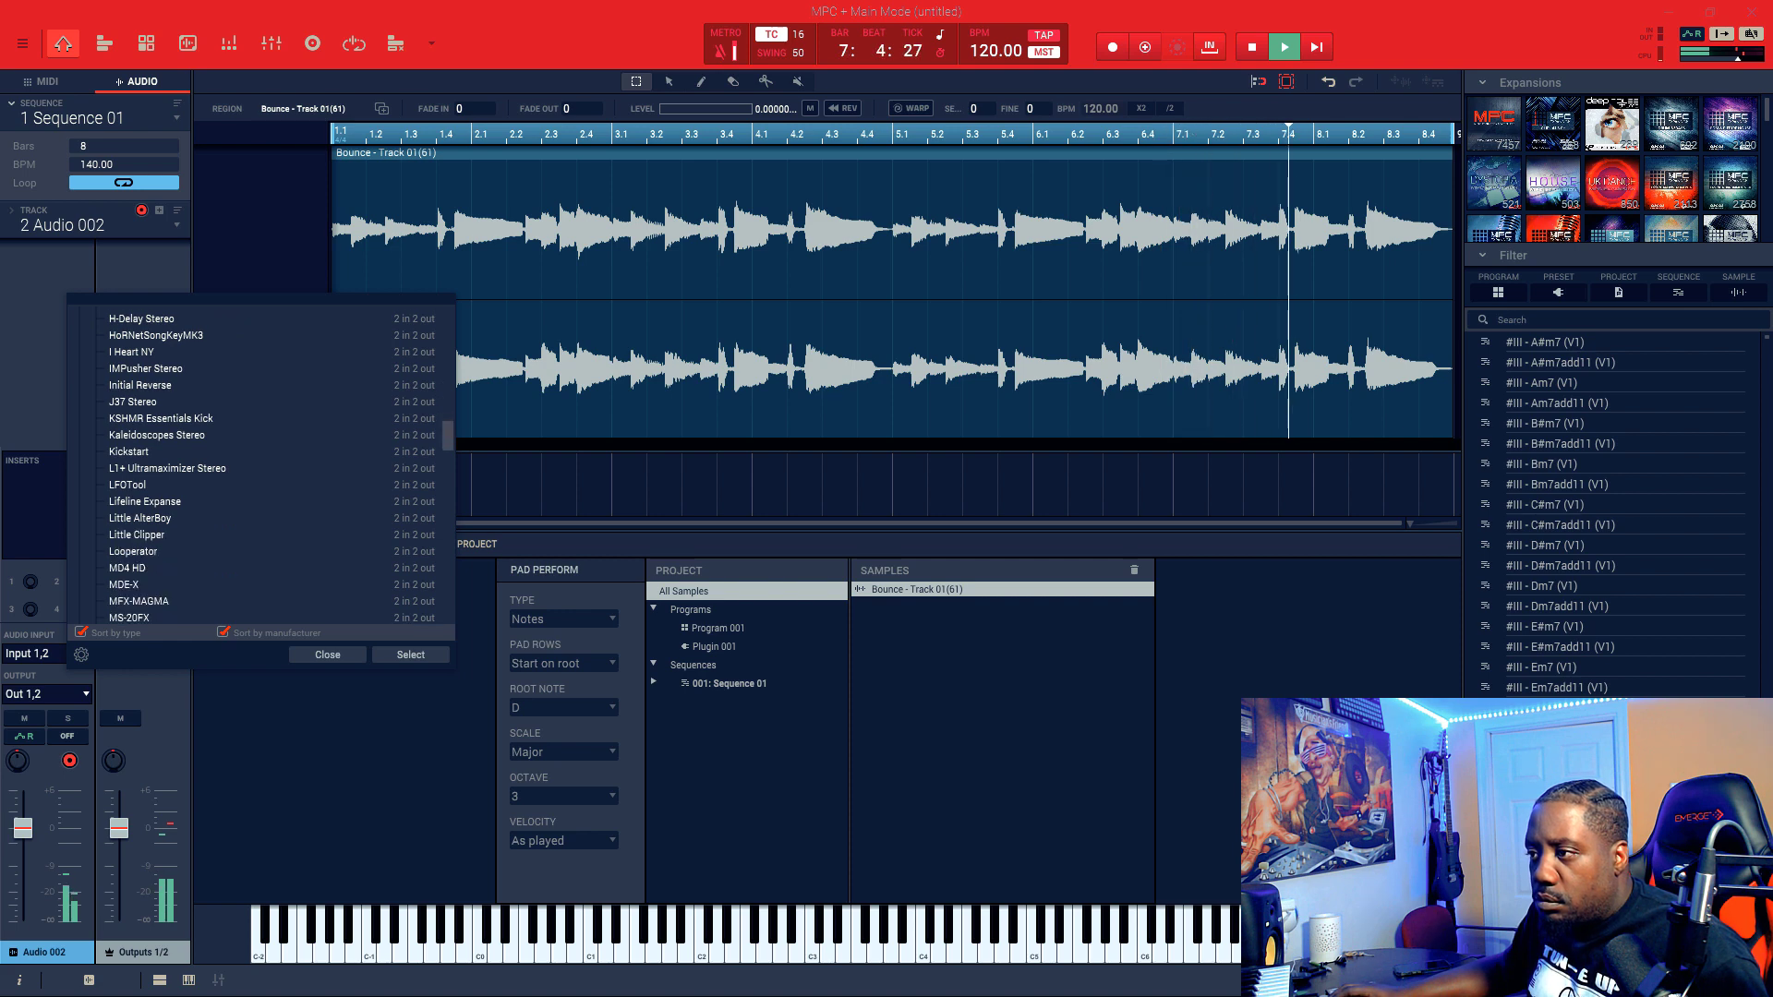
double_click(145, 501)
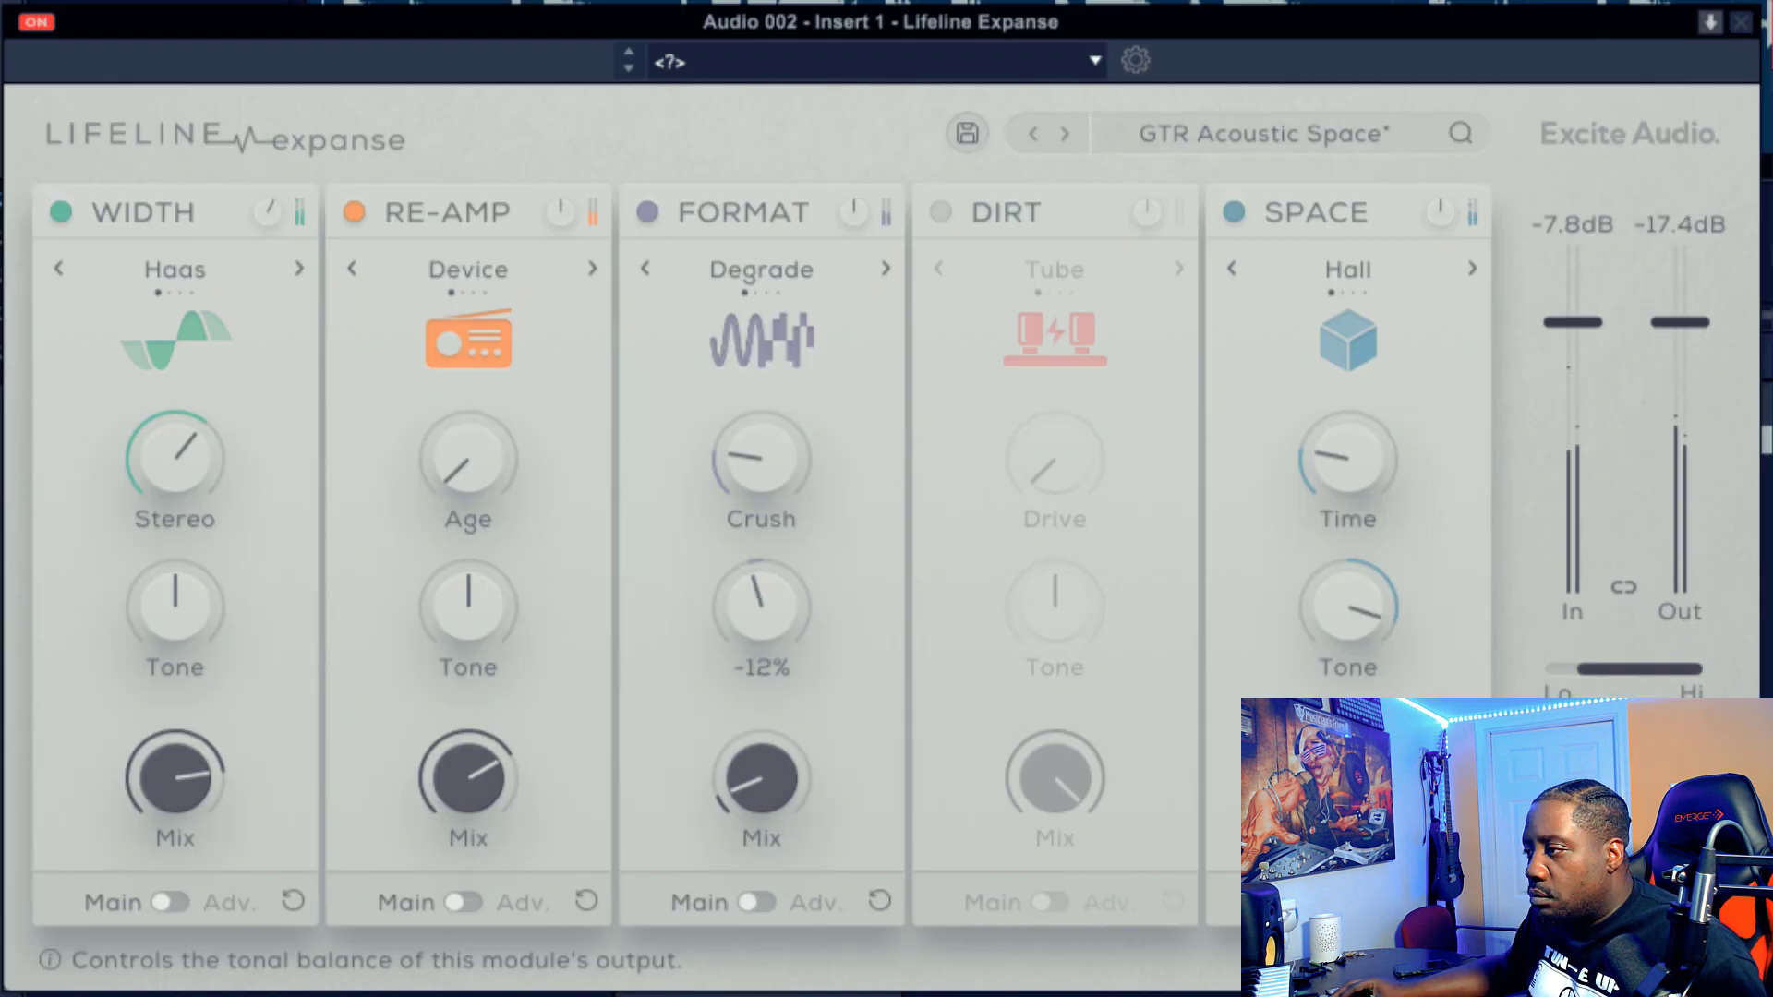
Step: Lower the Format module's tone in Lifeline Expanse, and enable the Dirt module with a raised Tube drive
left_click_drag(761, 607, 761, 643)
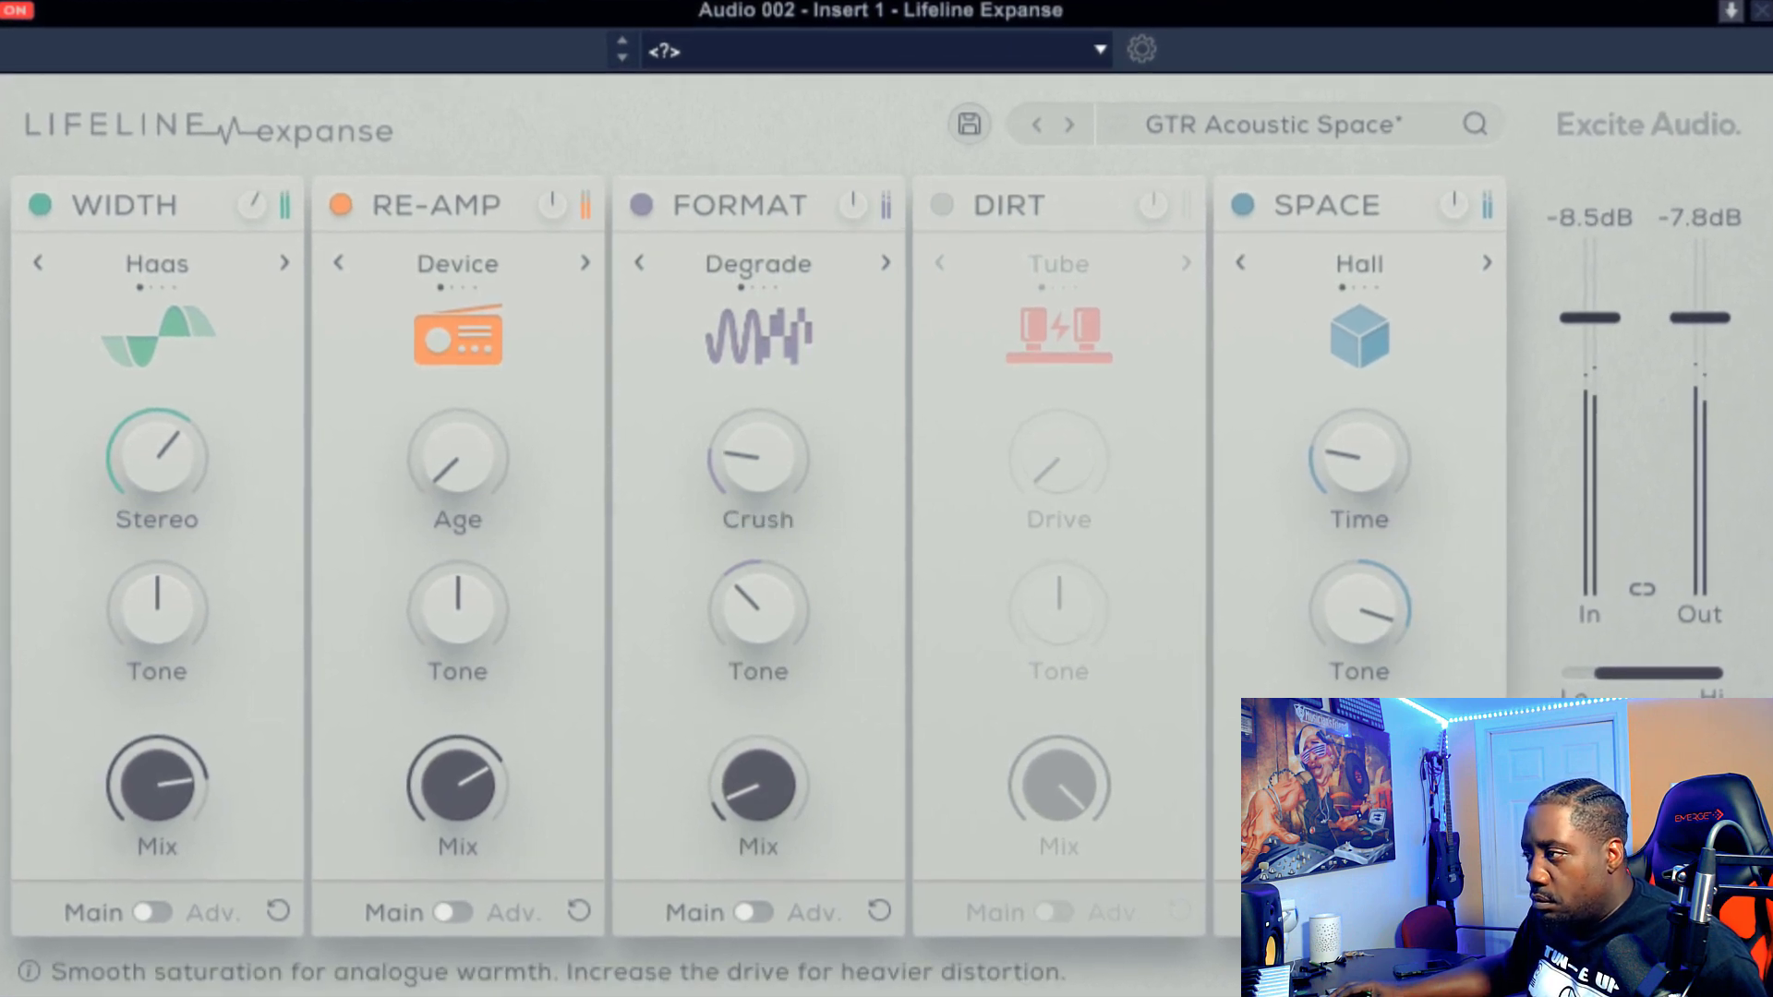
left_click(942, 204)
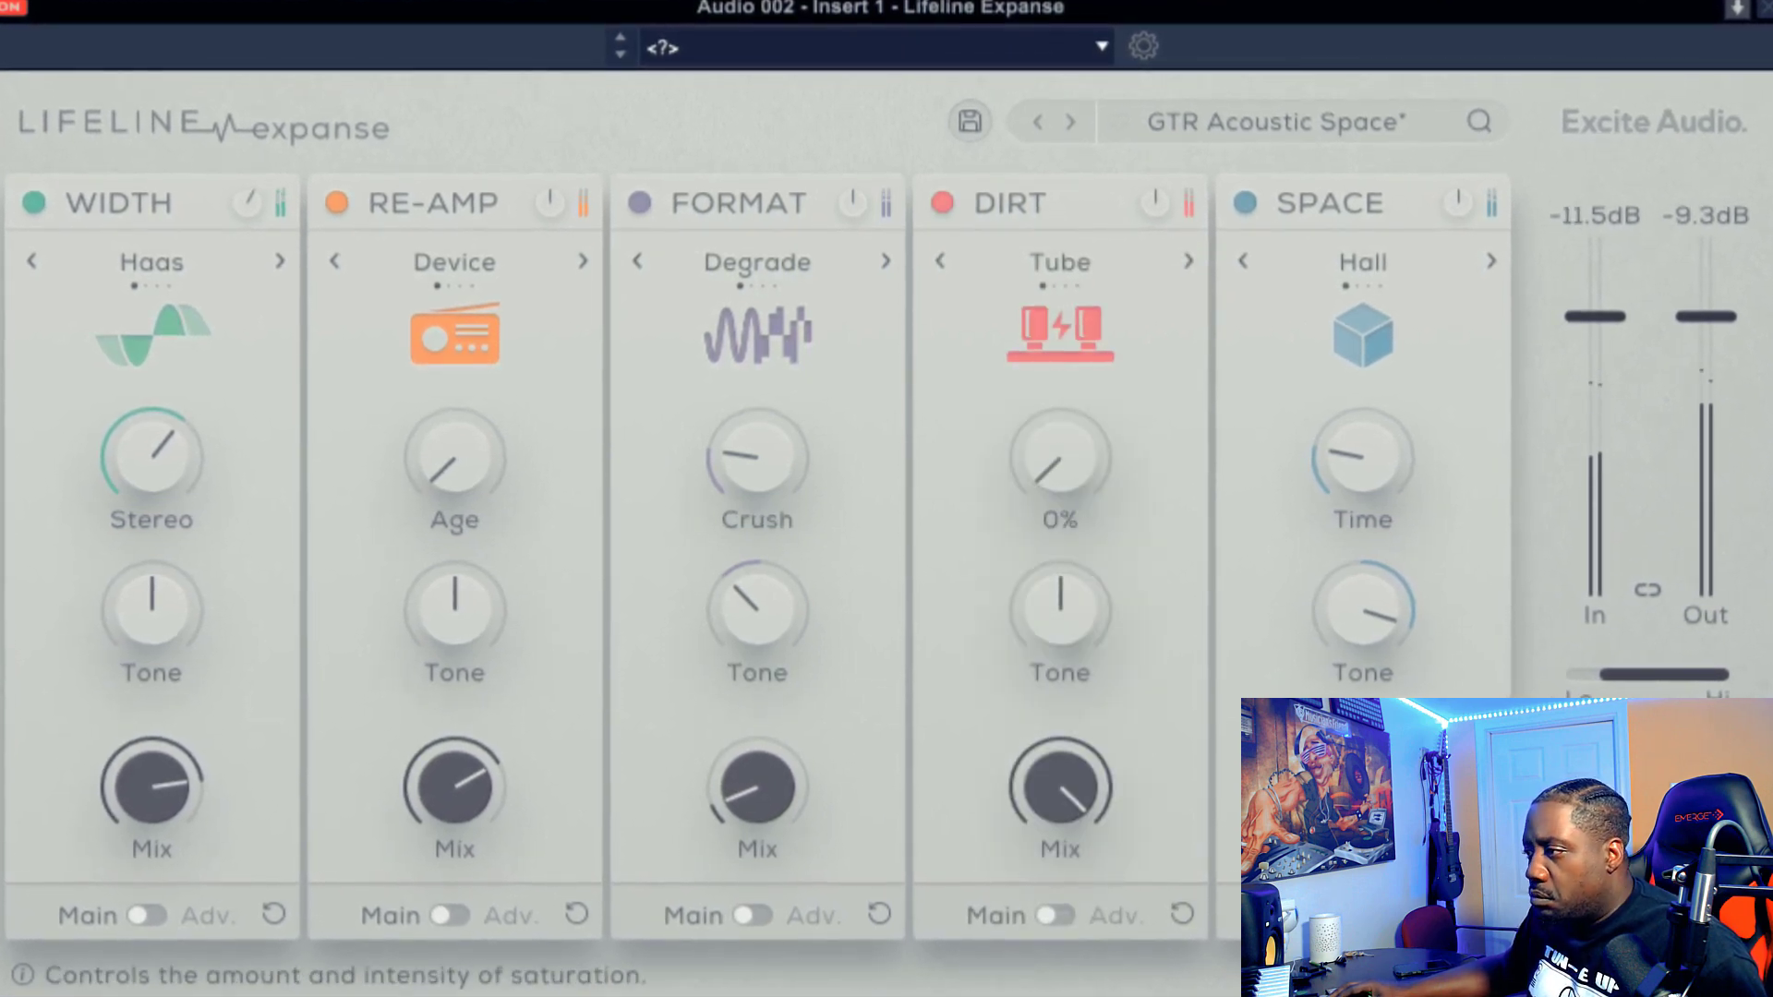
left_click_drag(1060, 457, 1060, 412)
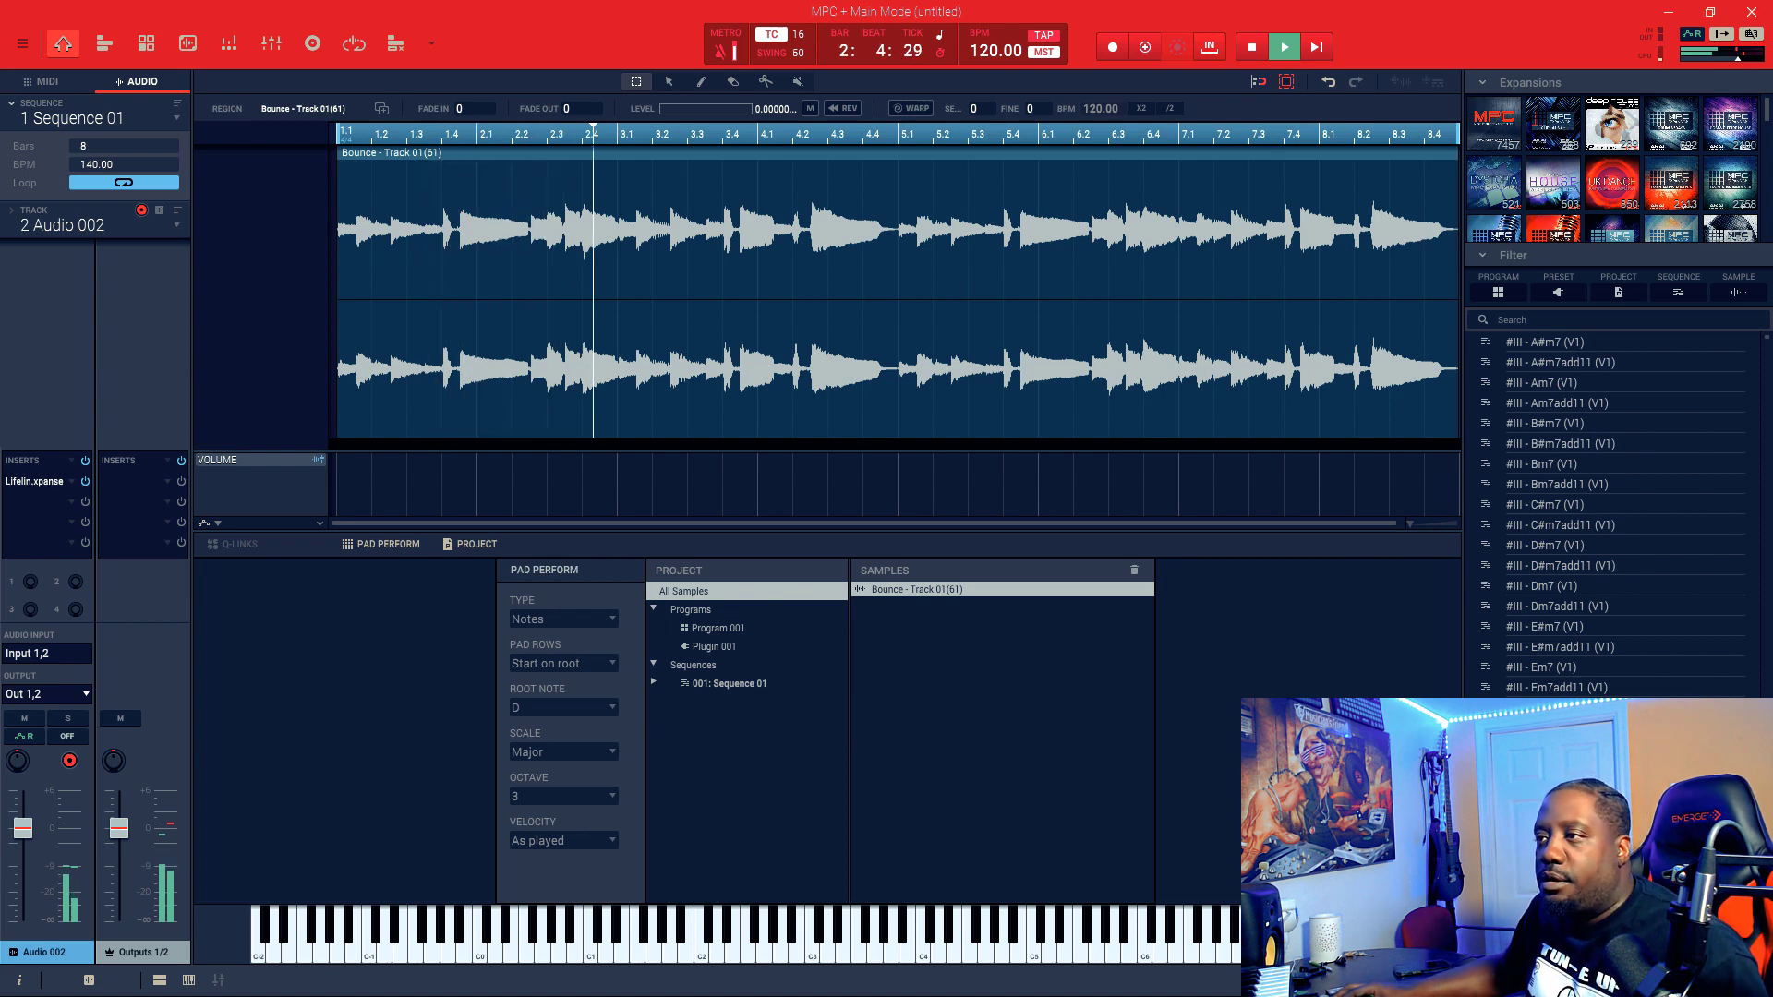
Step: Rename the processed audio track as guitar and switch to the Audio 001 track
type("qui")
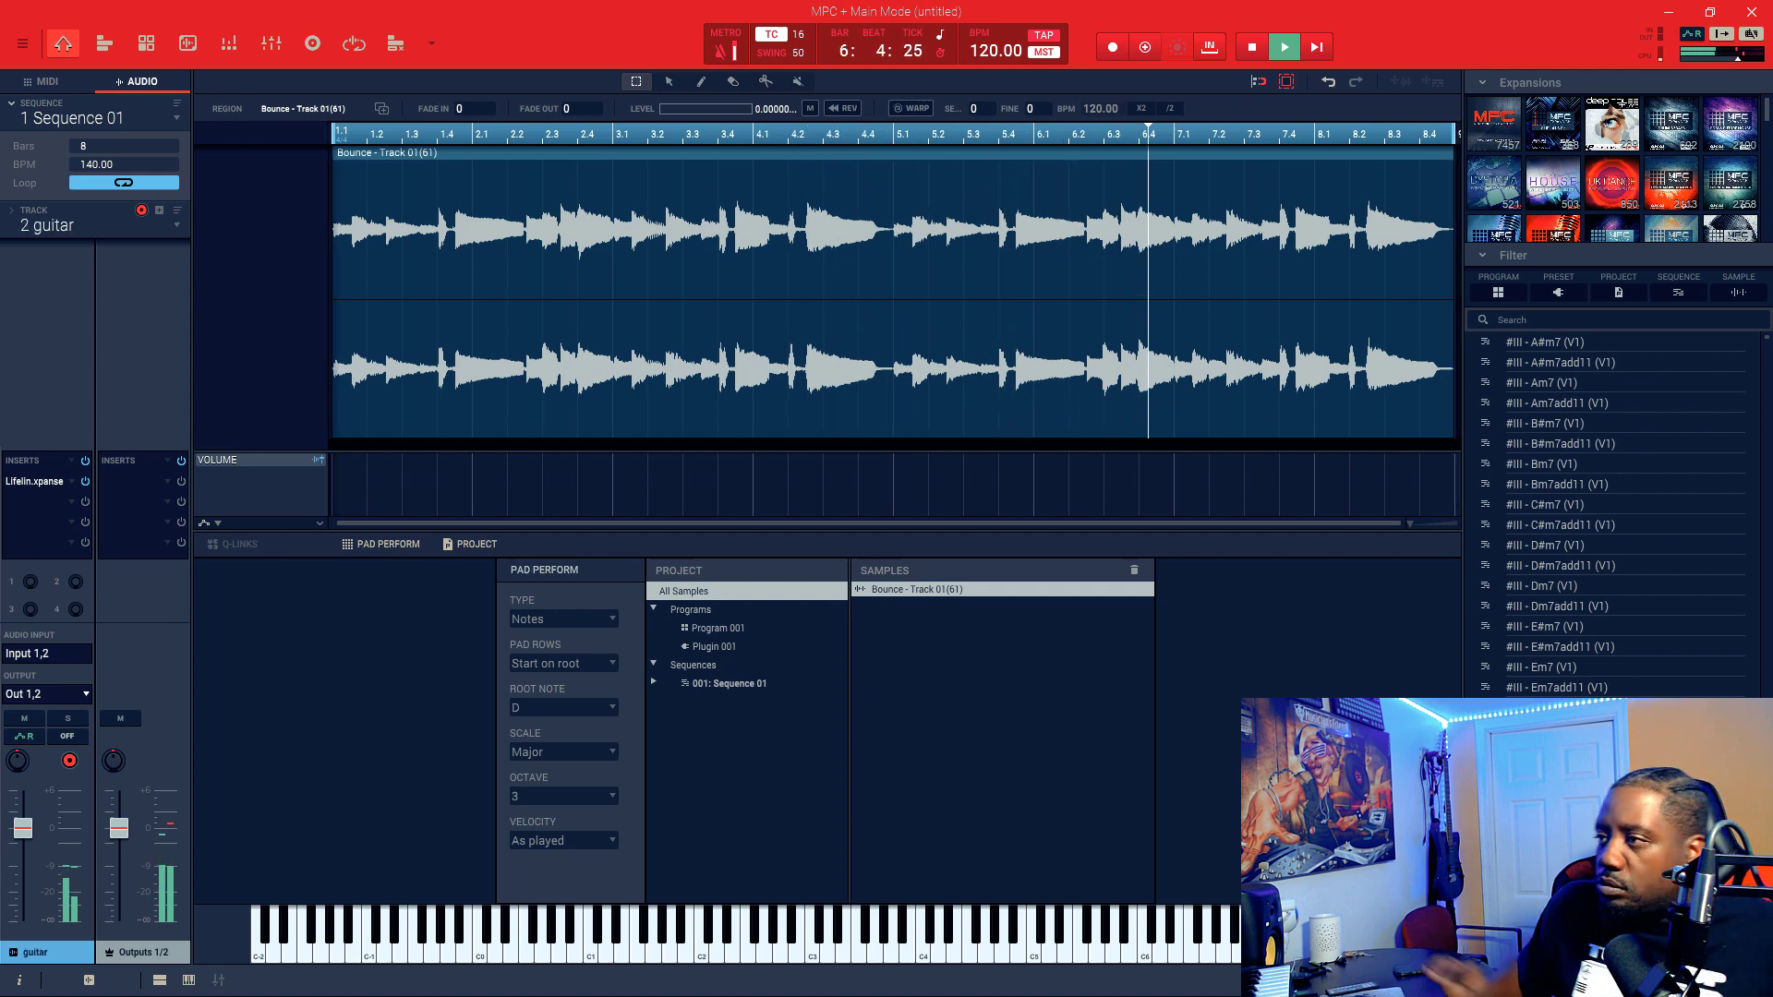
left_click(176, 225)
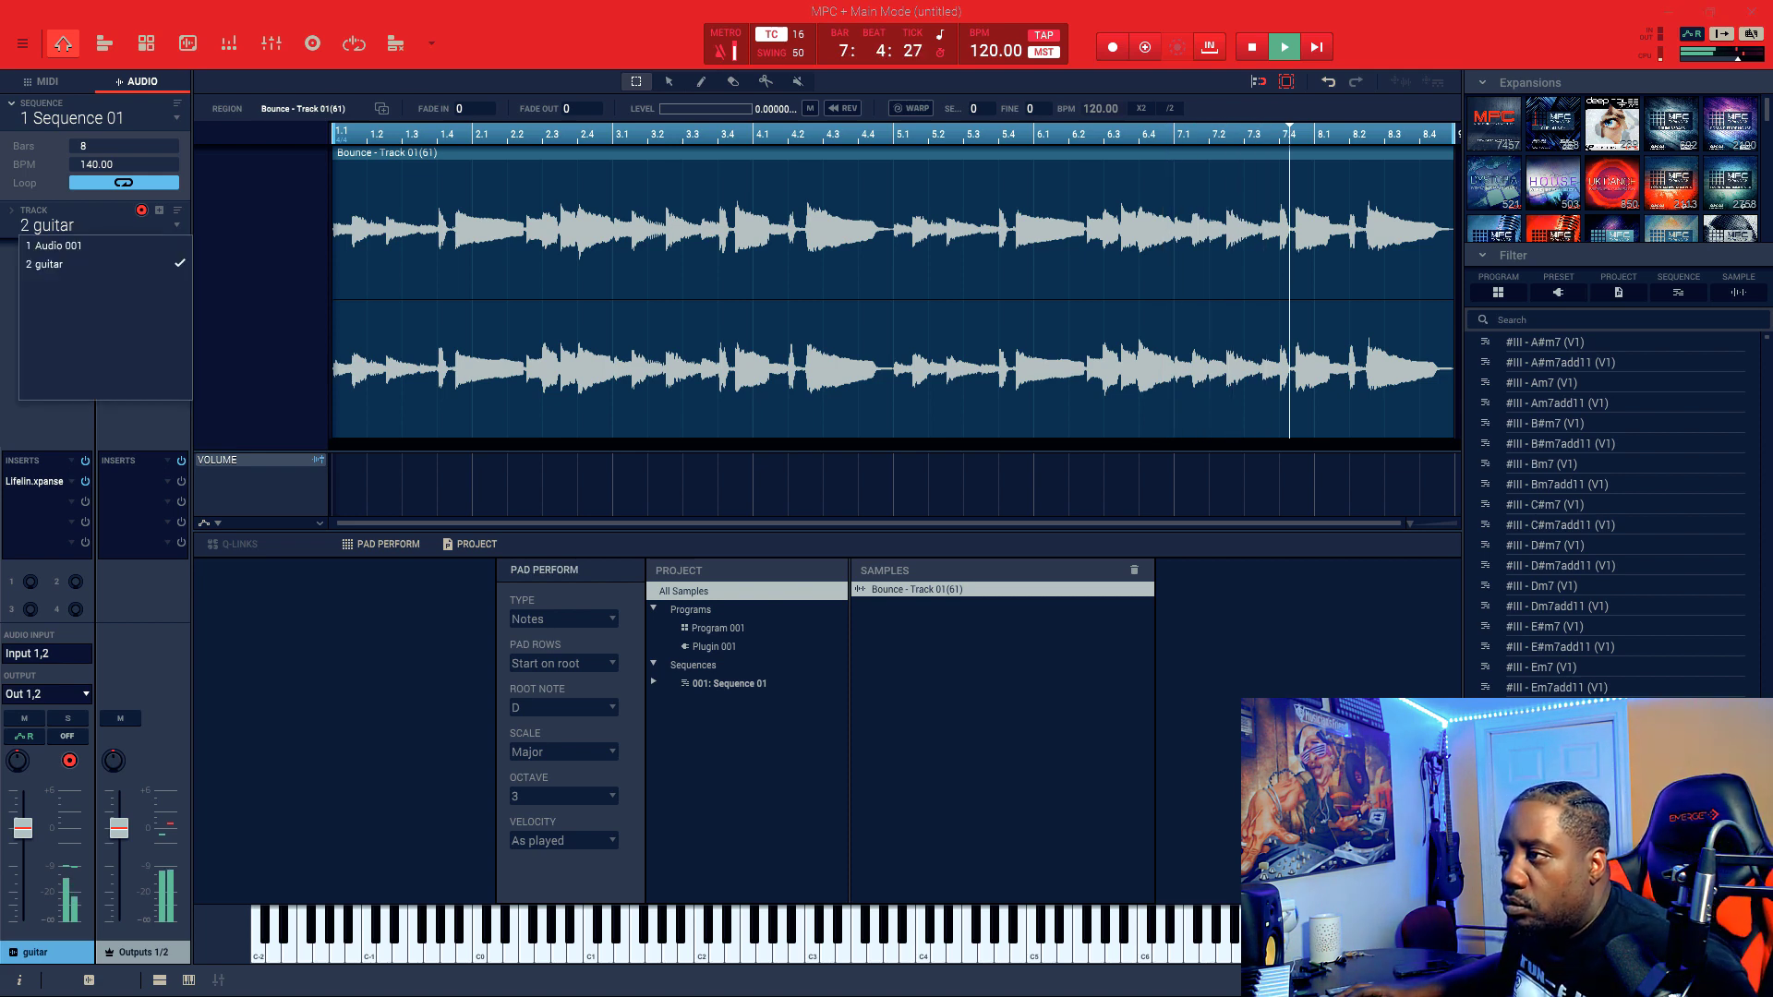
left_click(167, 246)
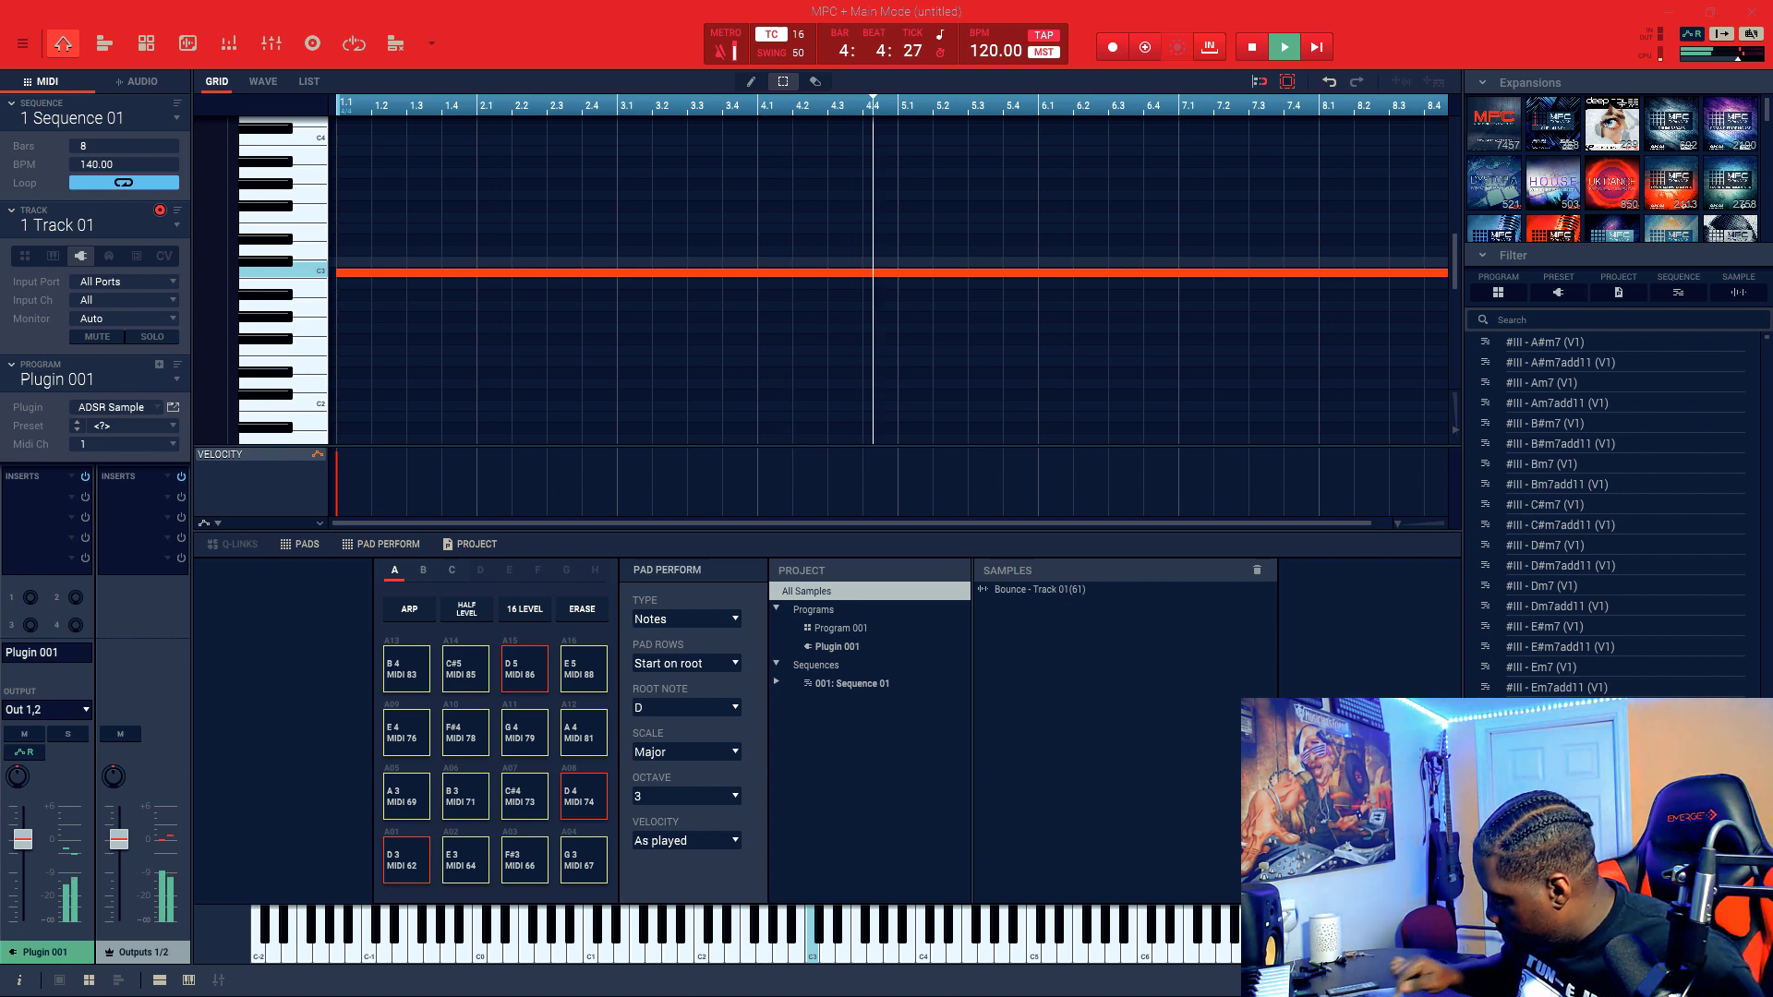
key("space")
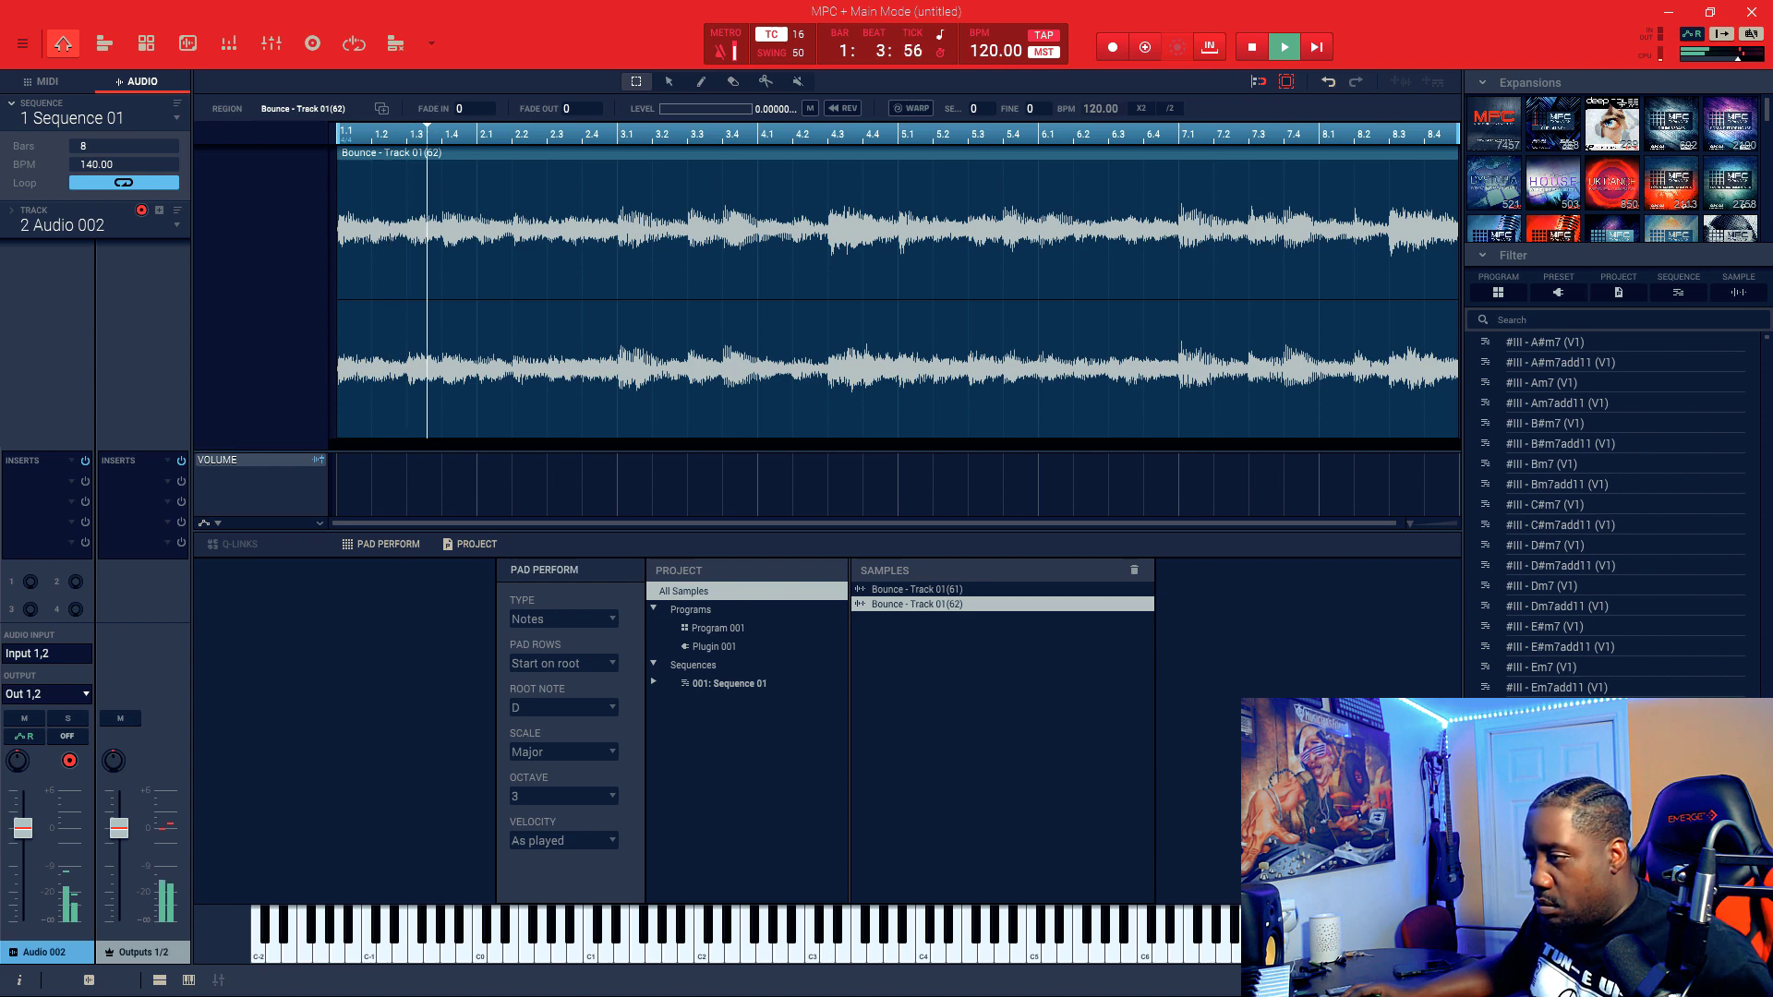
Step: Load Sugar Bytes' Effectrix into the first insert slot of the new Audio 002 track
left_click(71, 481)
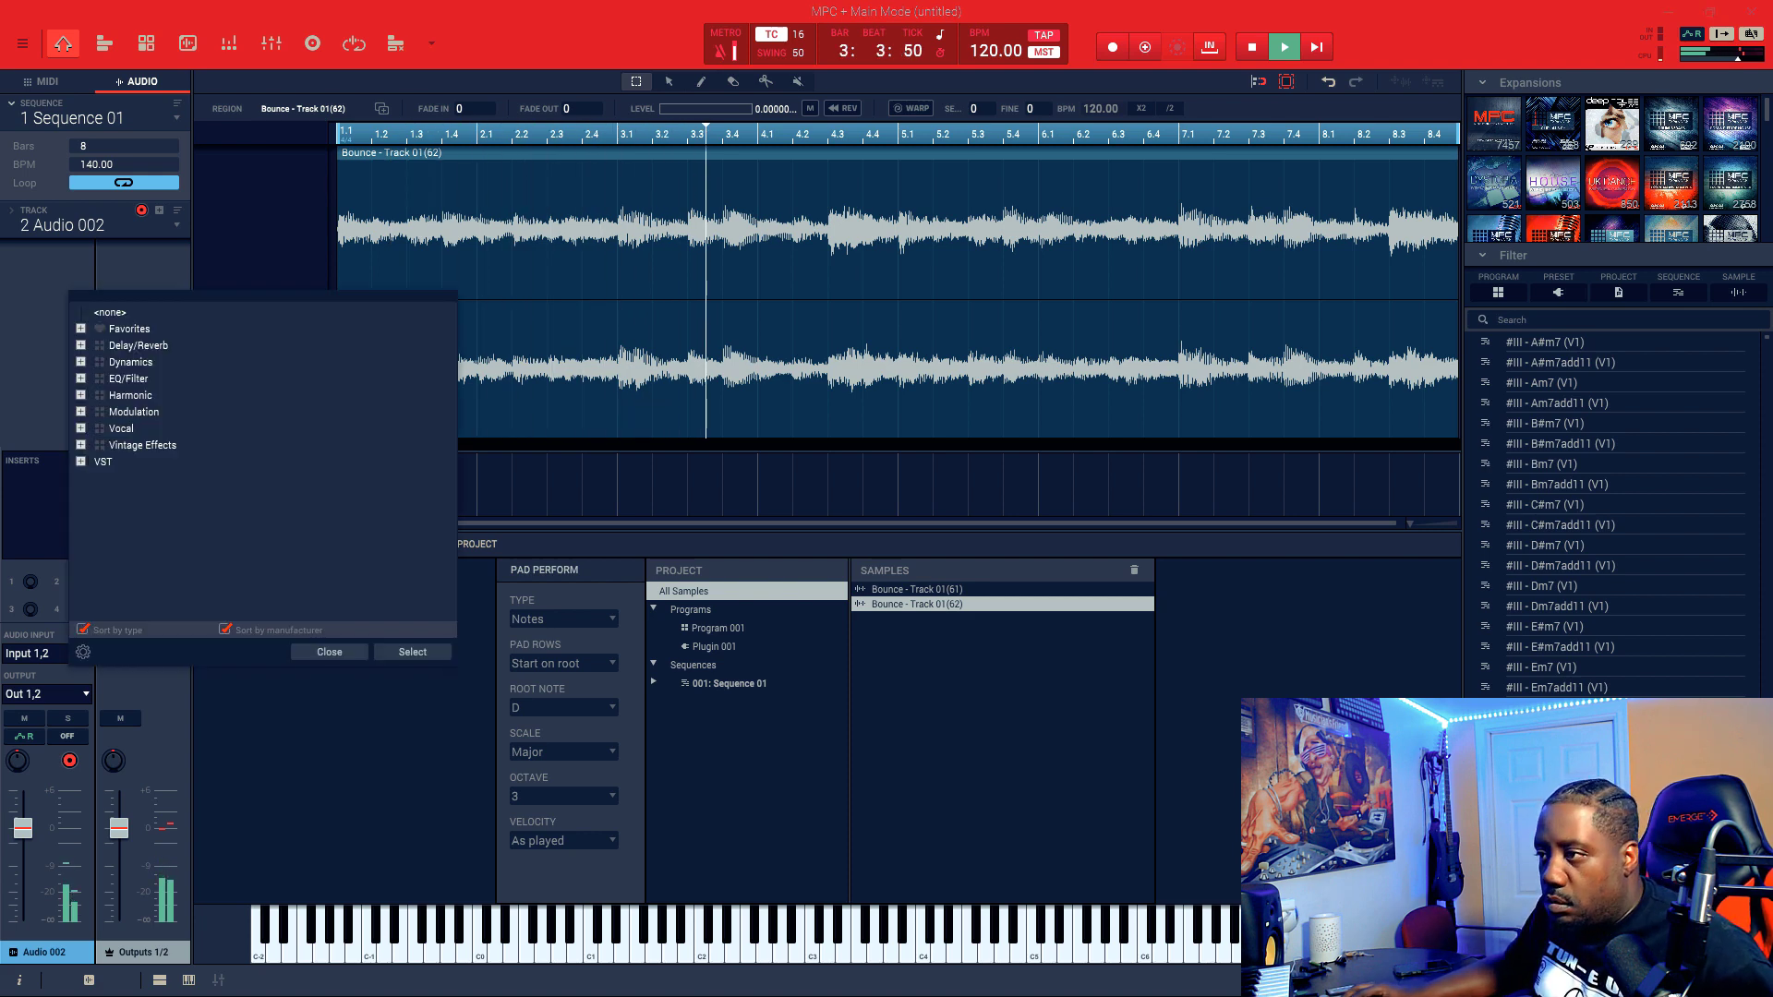
left_click(81, 462)
scroll(262, 462, "down", 10)
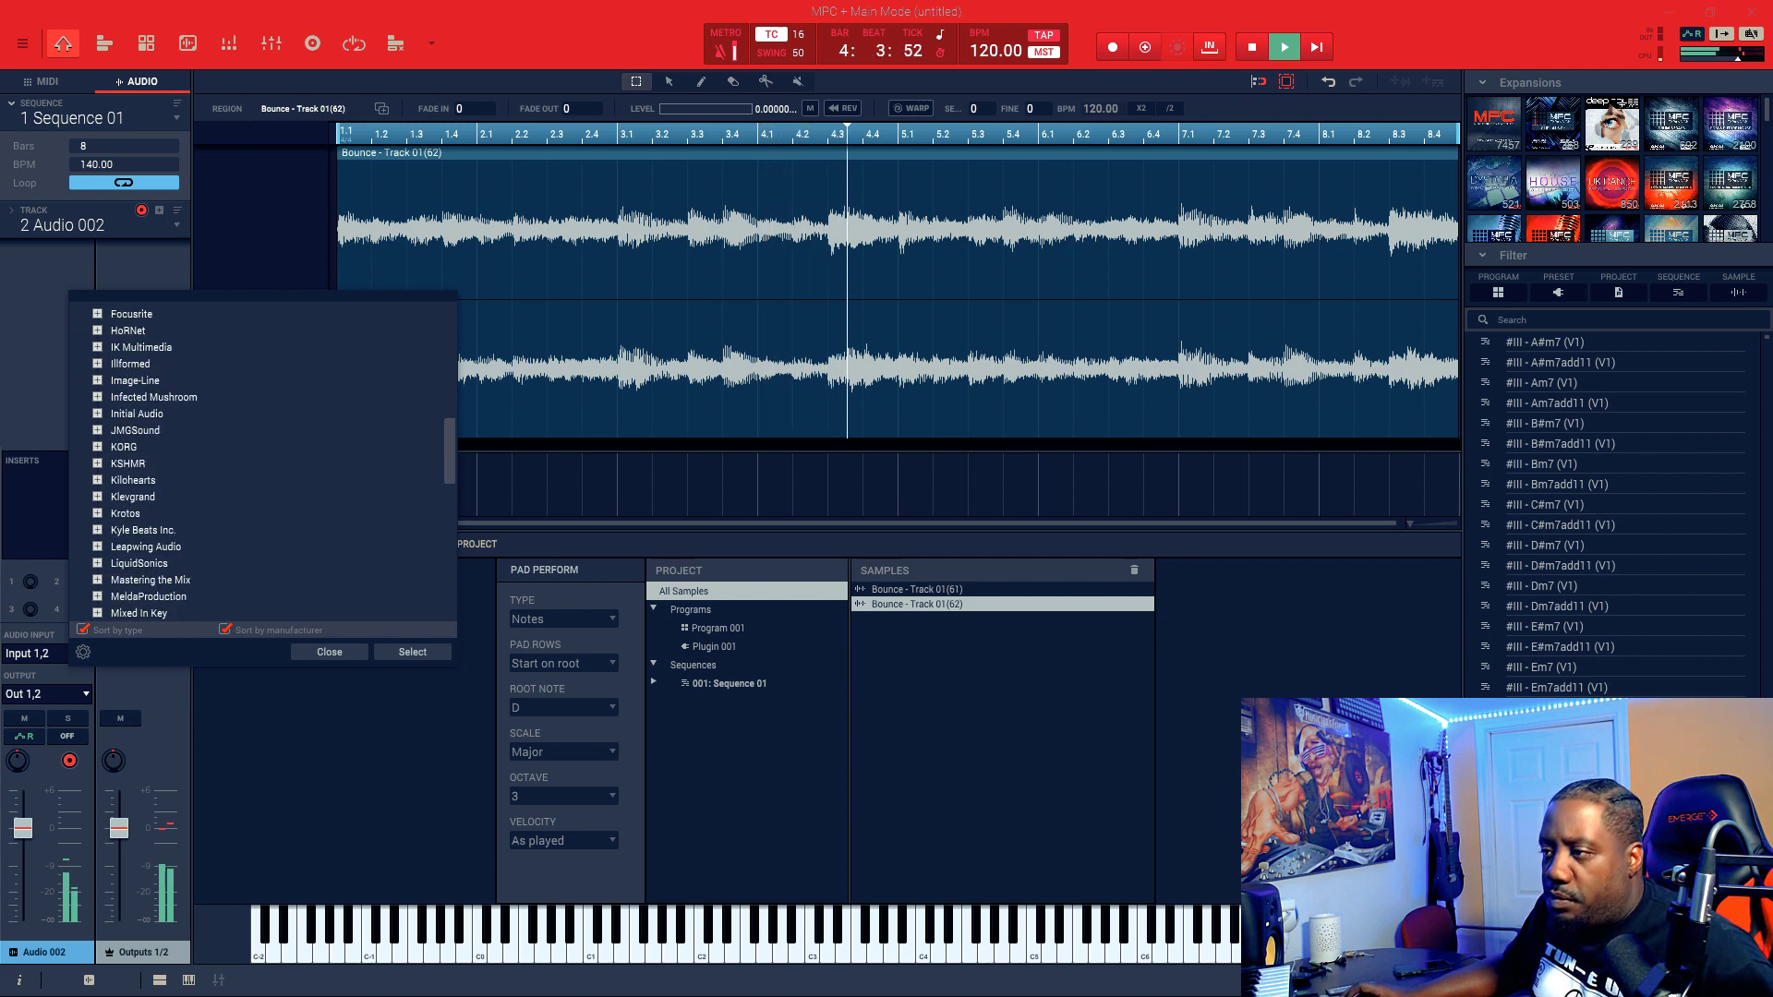
scroll(263, 462, "down", 15)
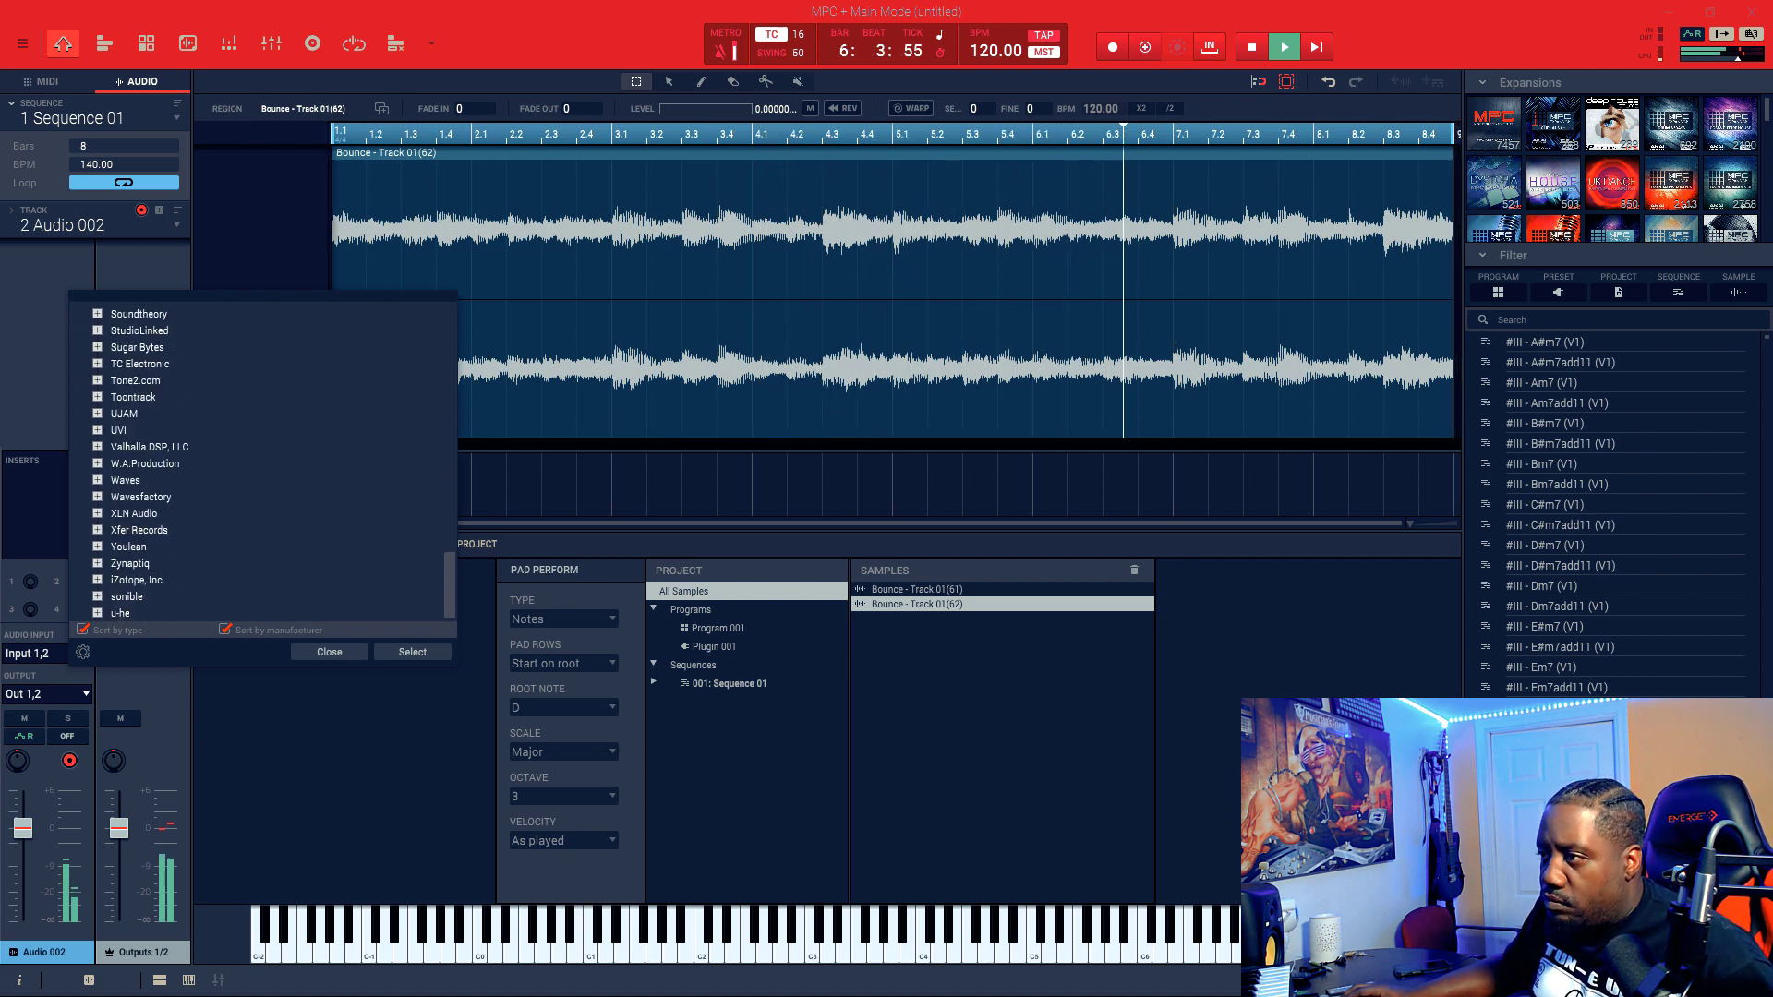
left_click(97, 347)
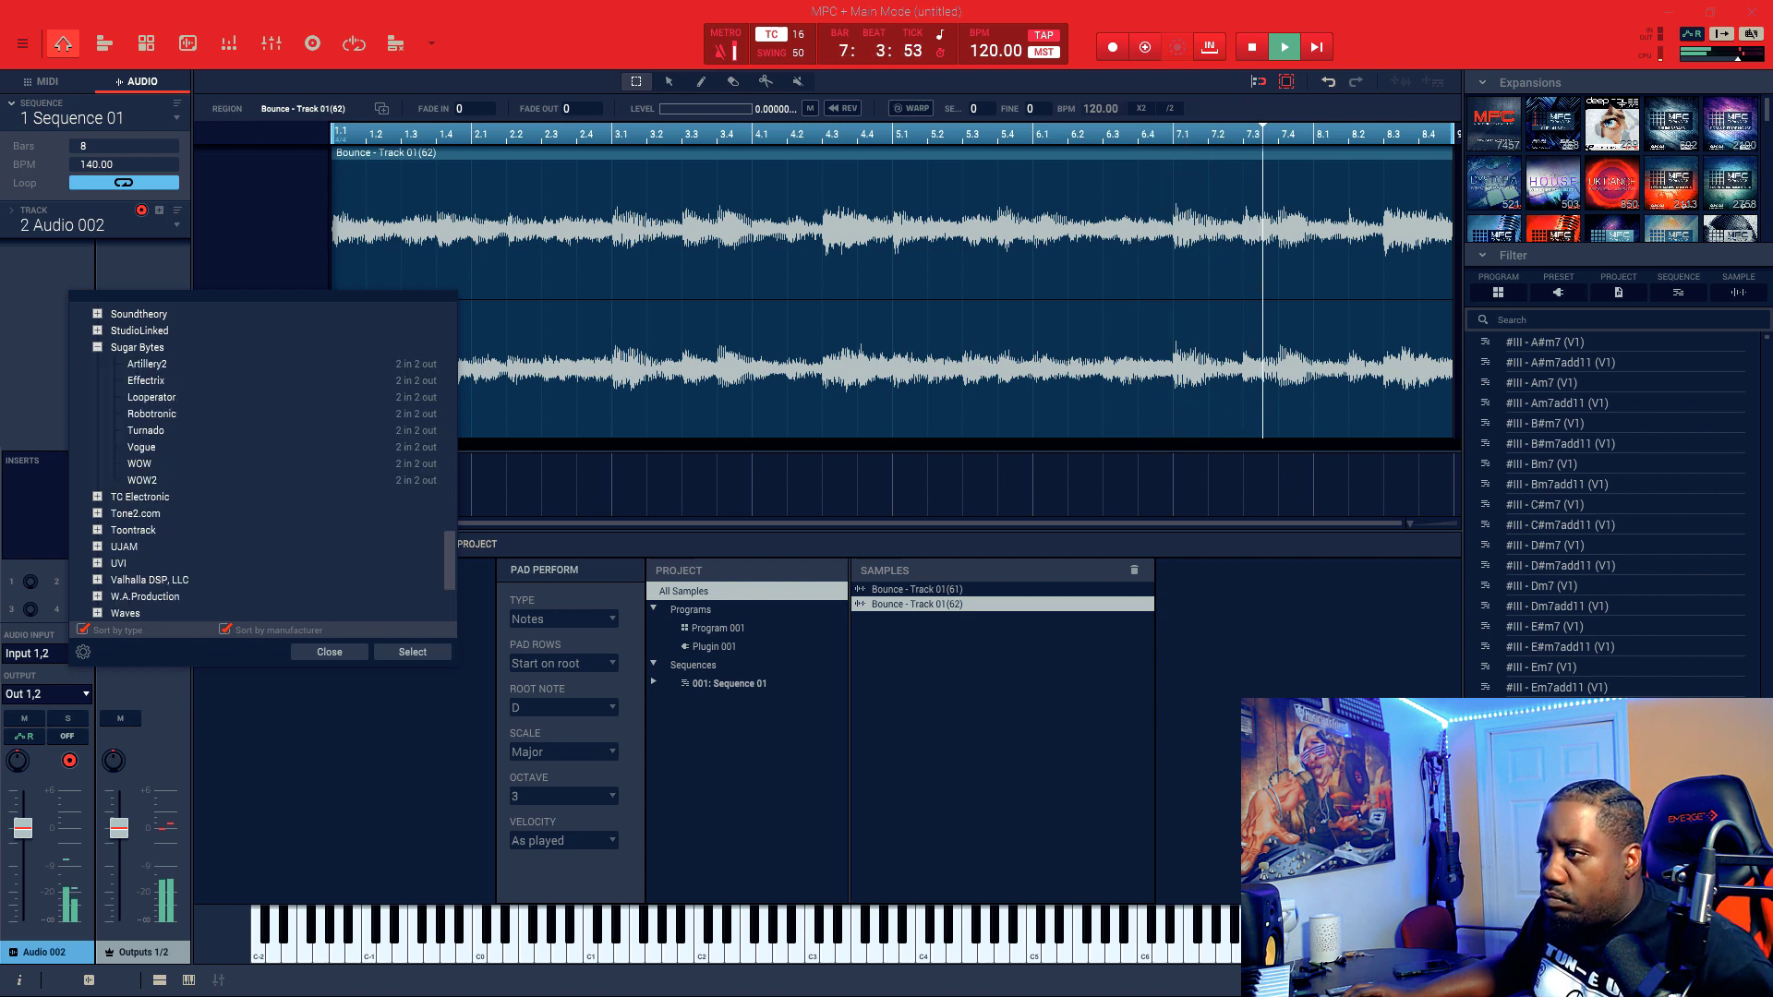
double_click(146, 381)
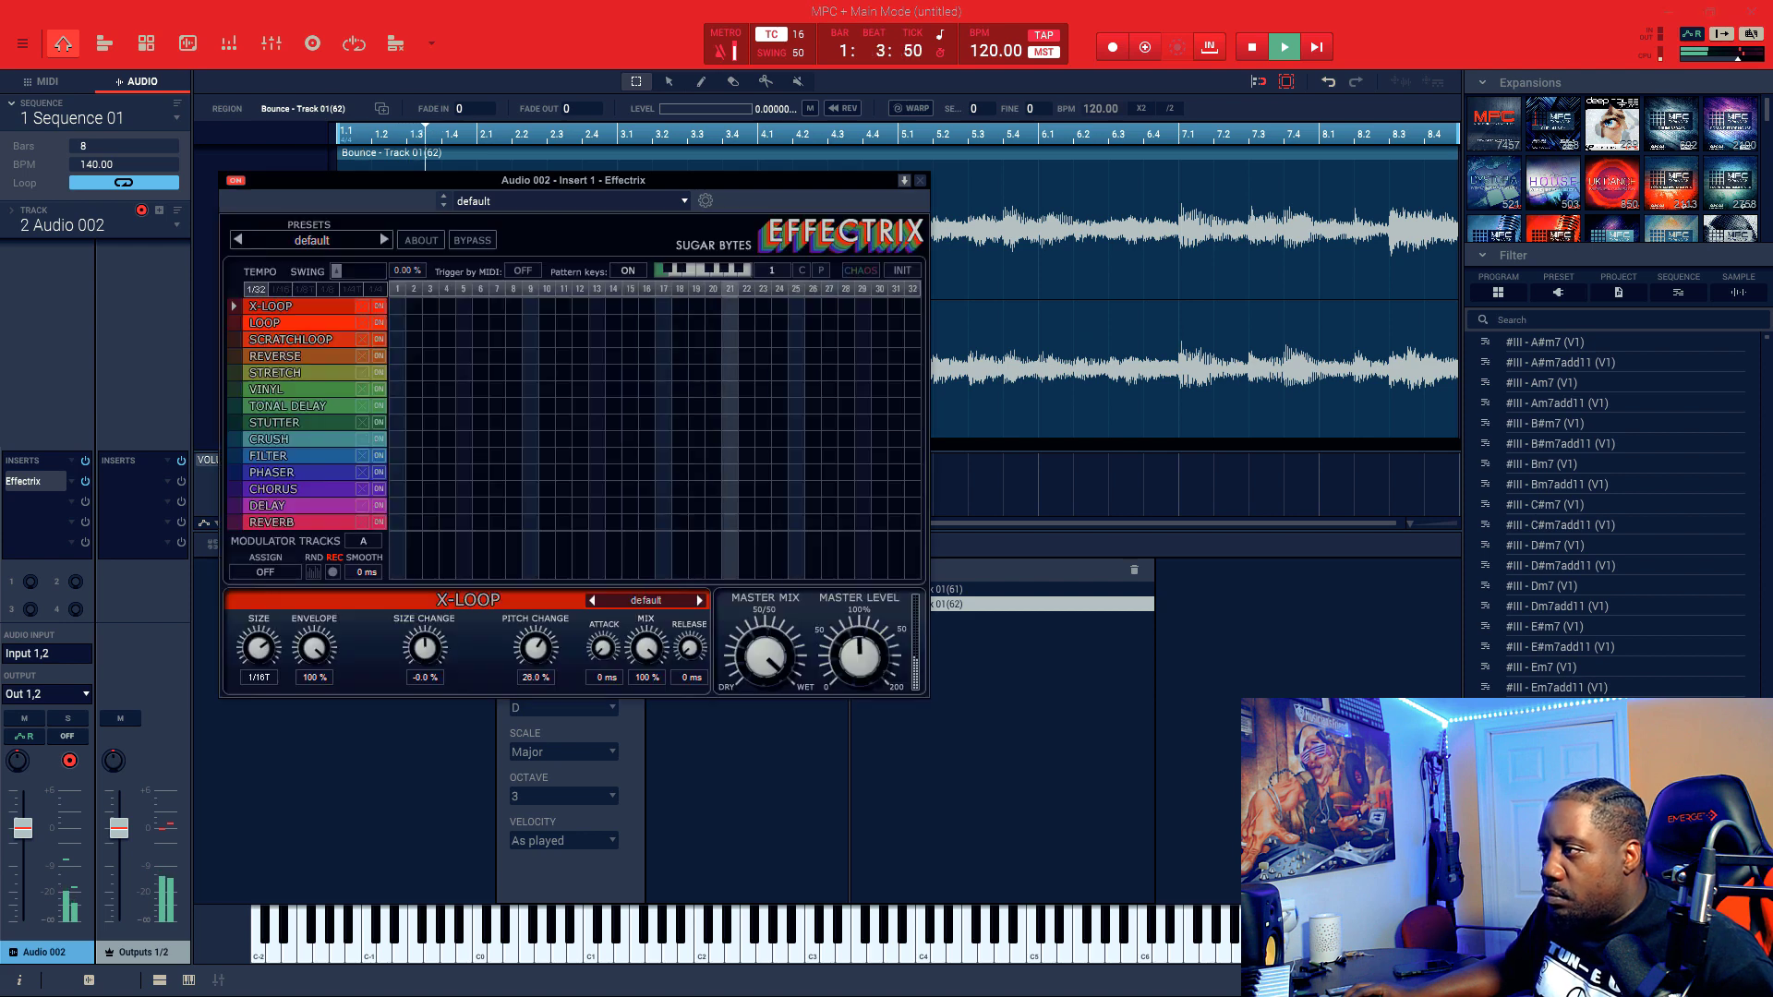
Step: Audition the Effectrix presets one after another, settle on Disko Gargle and restart playback
left_click(384, 240)
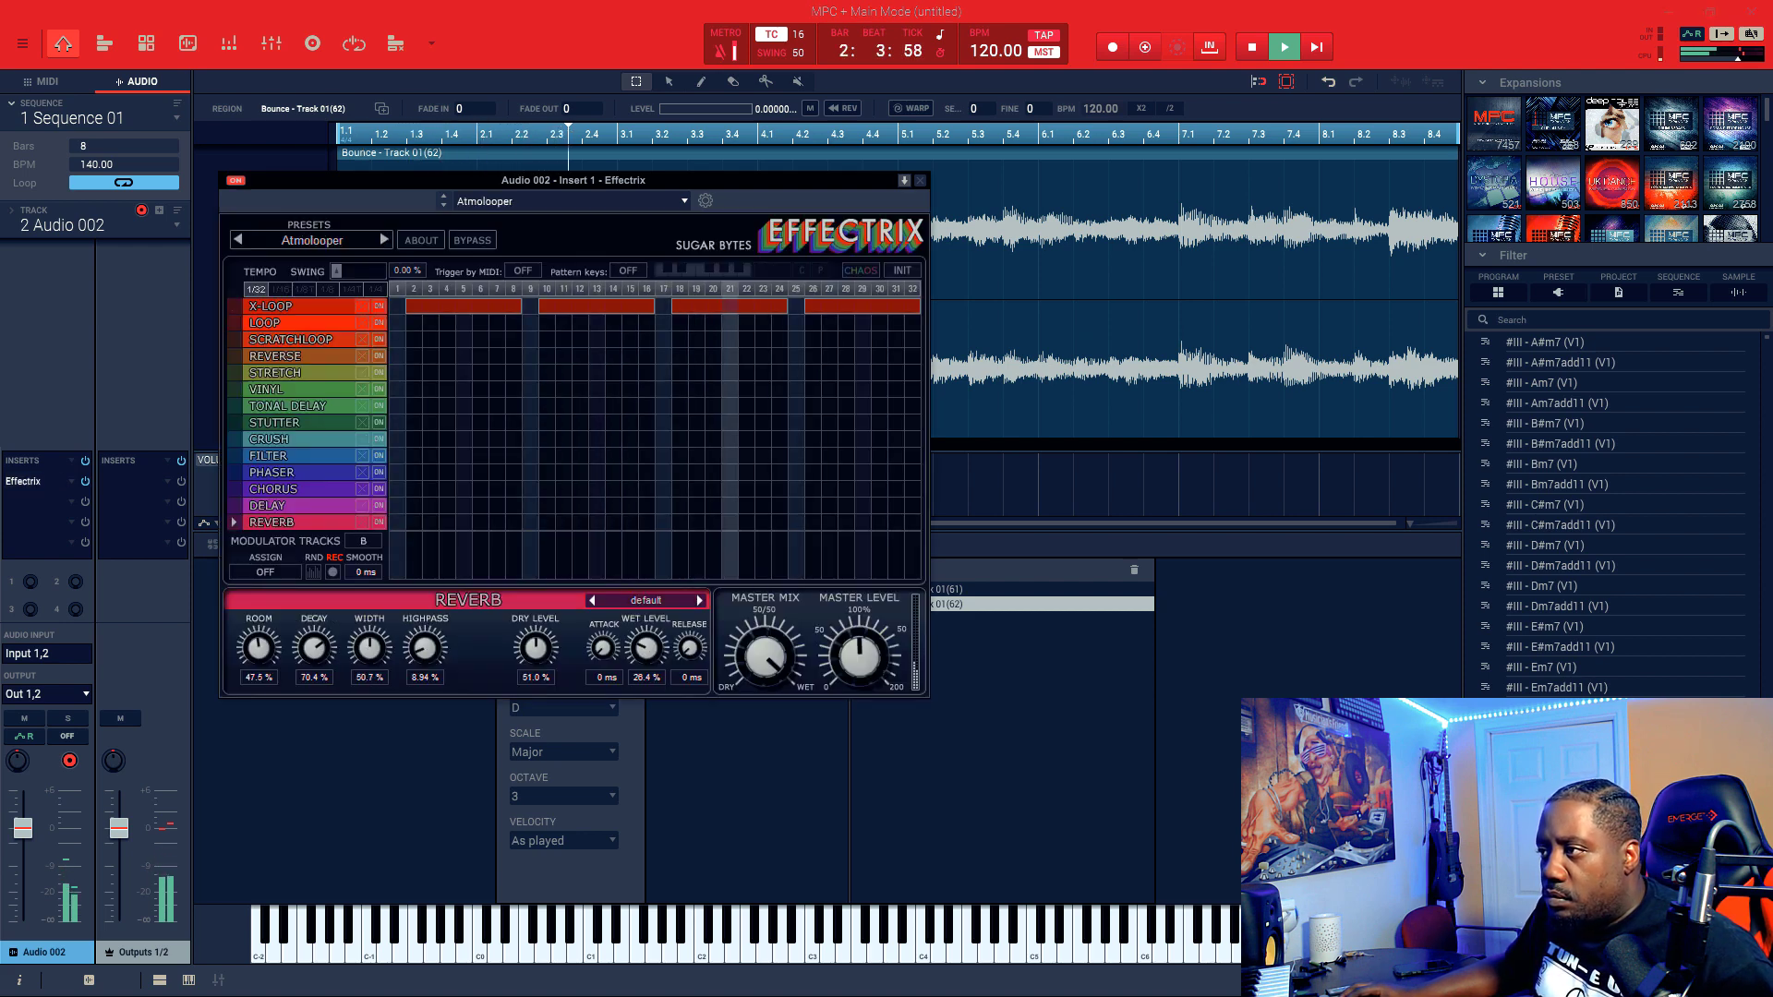
left_click(384, 240)
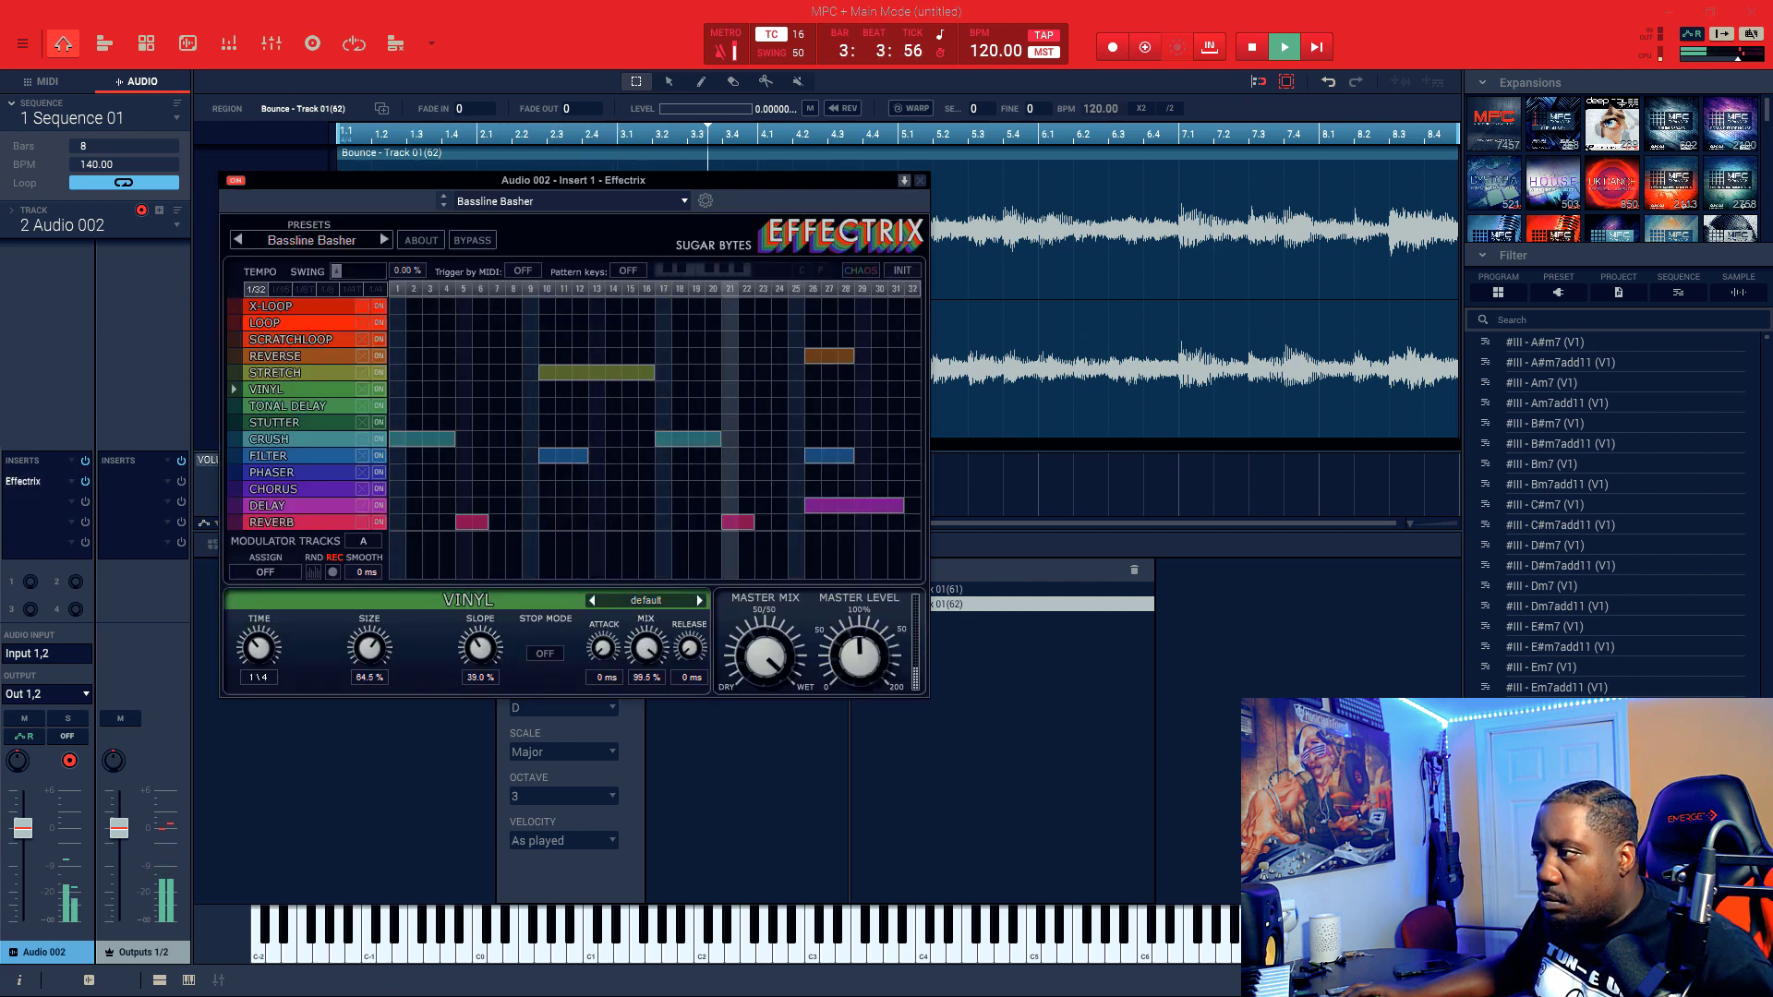
left_click(384, 240)
left_click(385, 240)
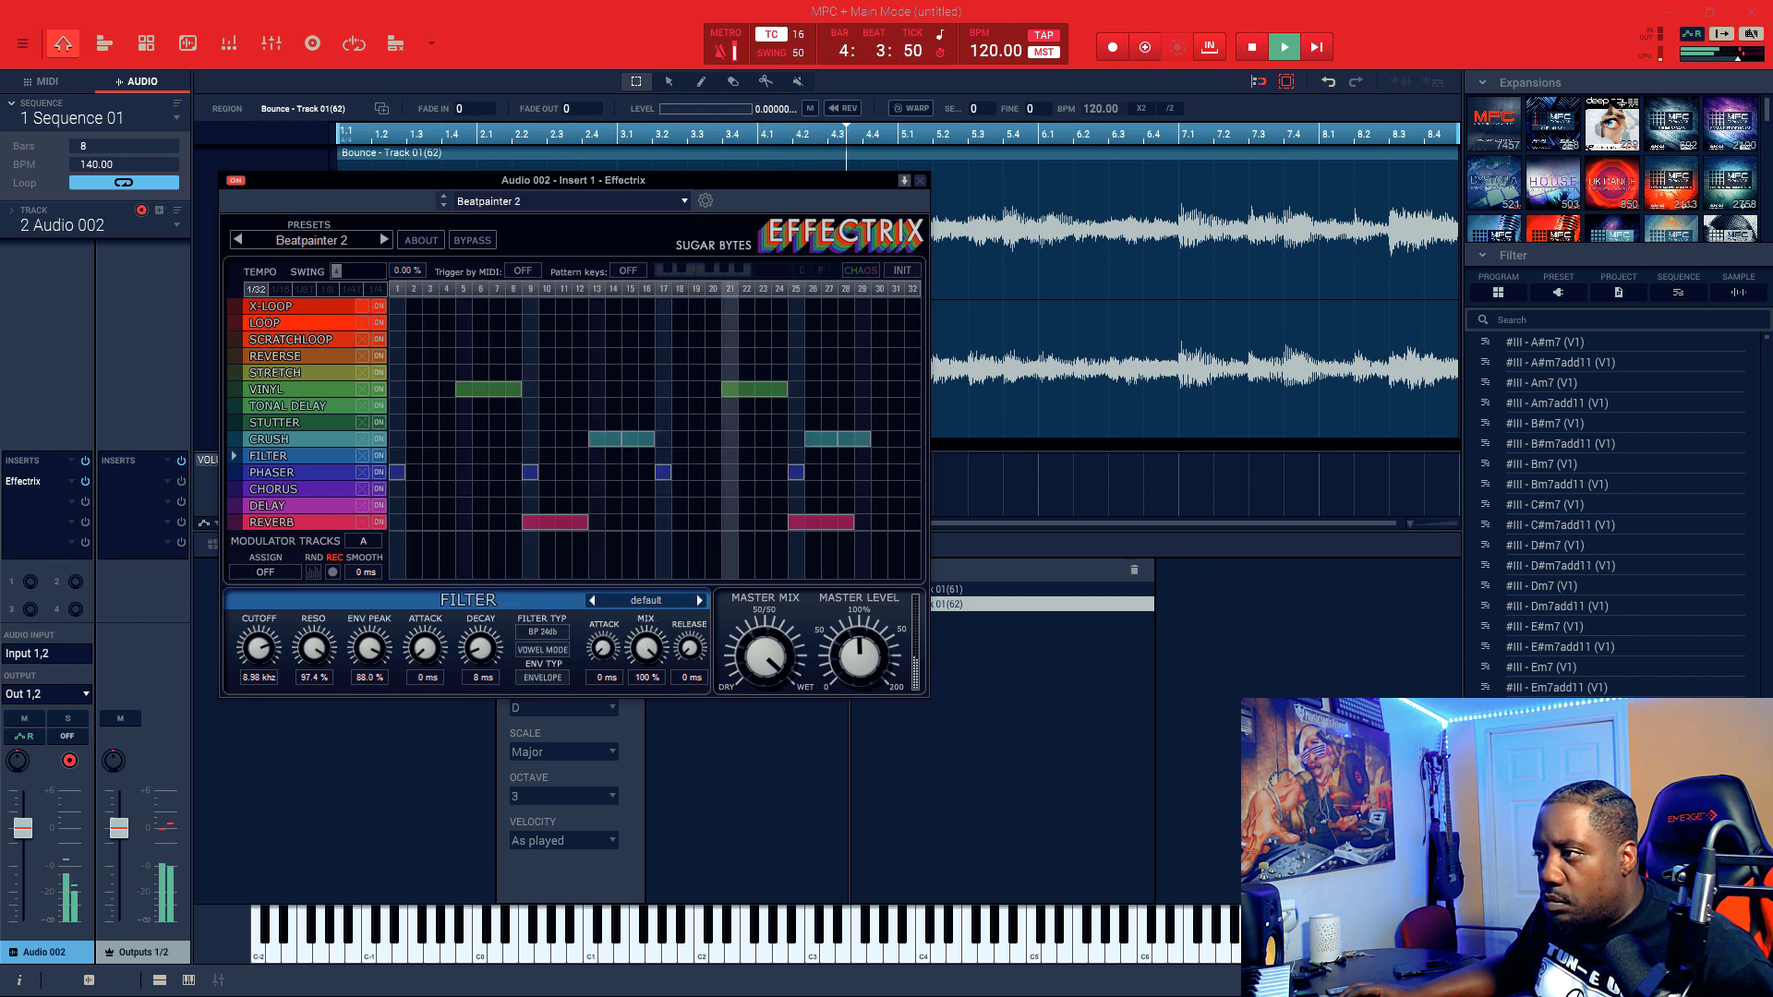
left_click(384, 240)
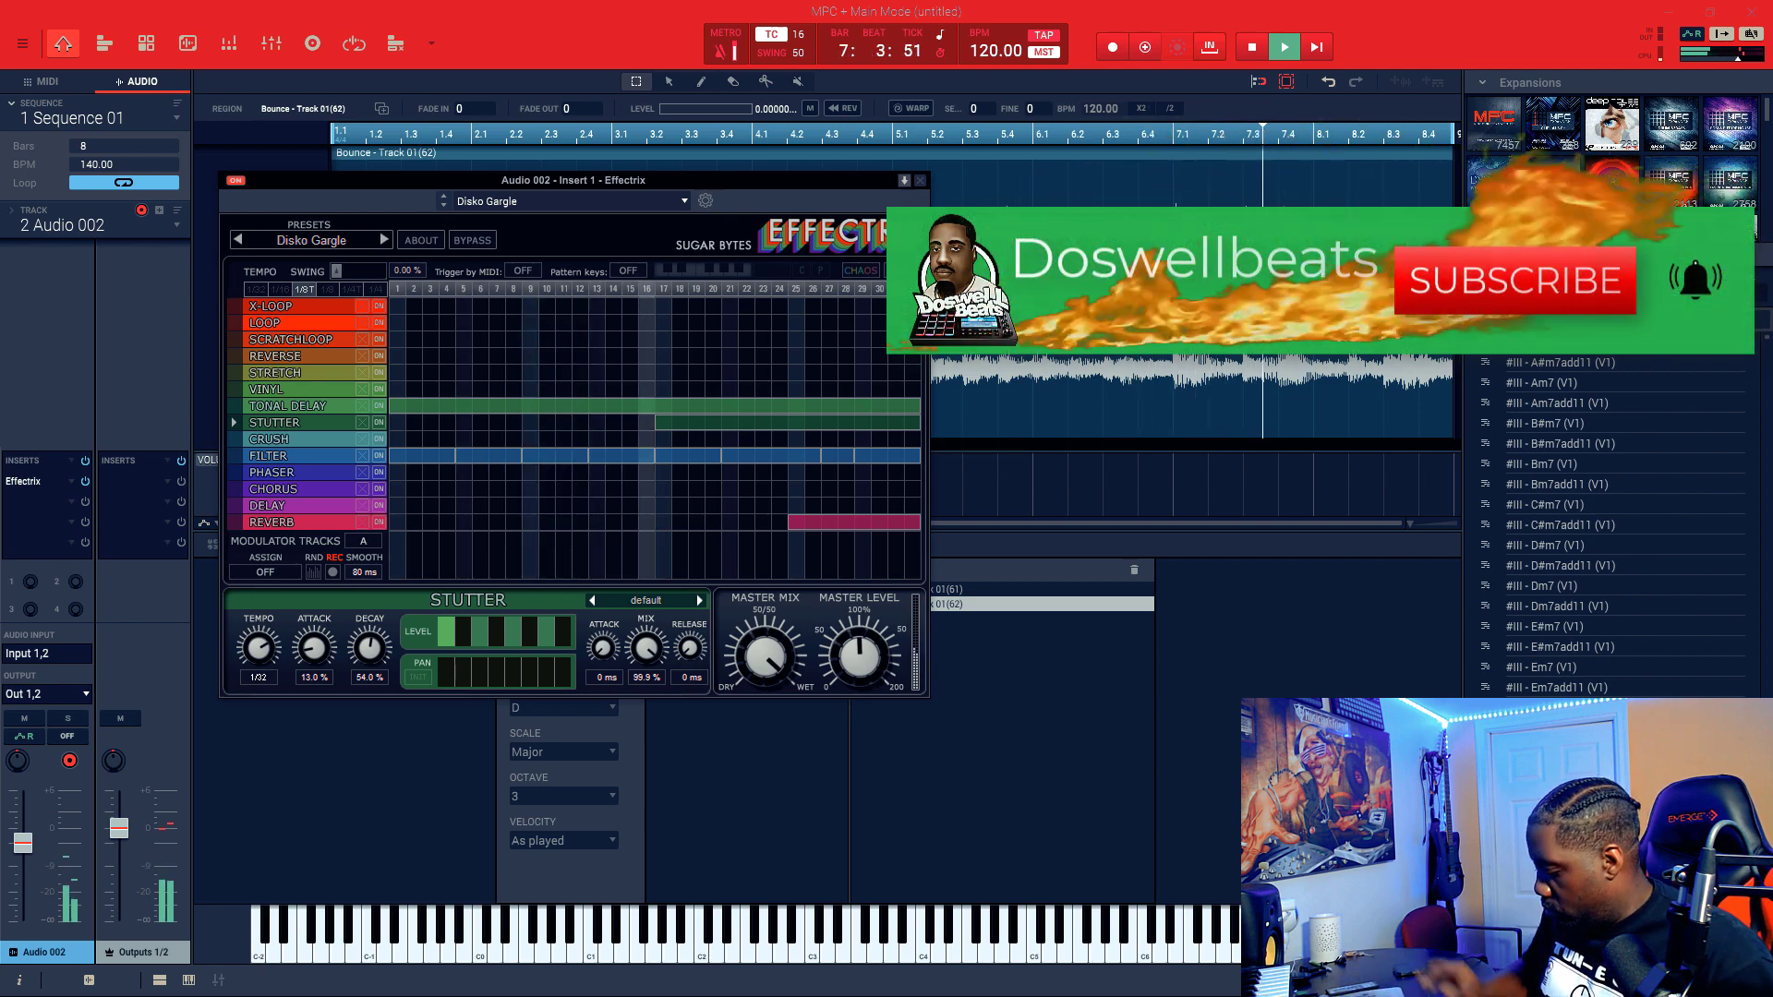
key("space")
key("space")
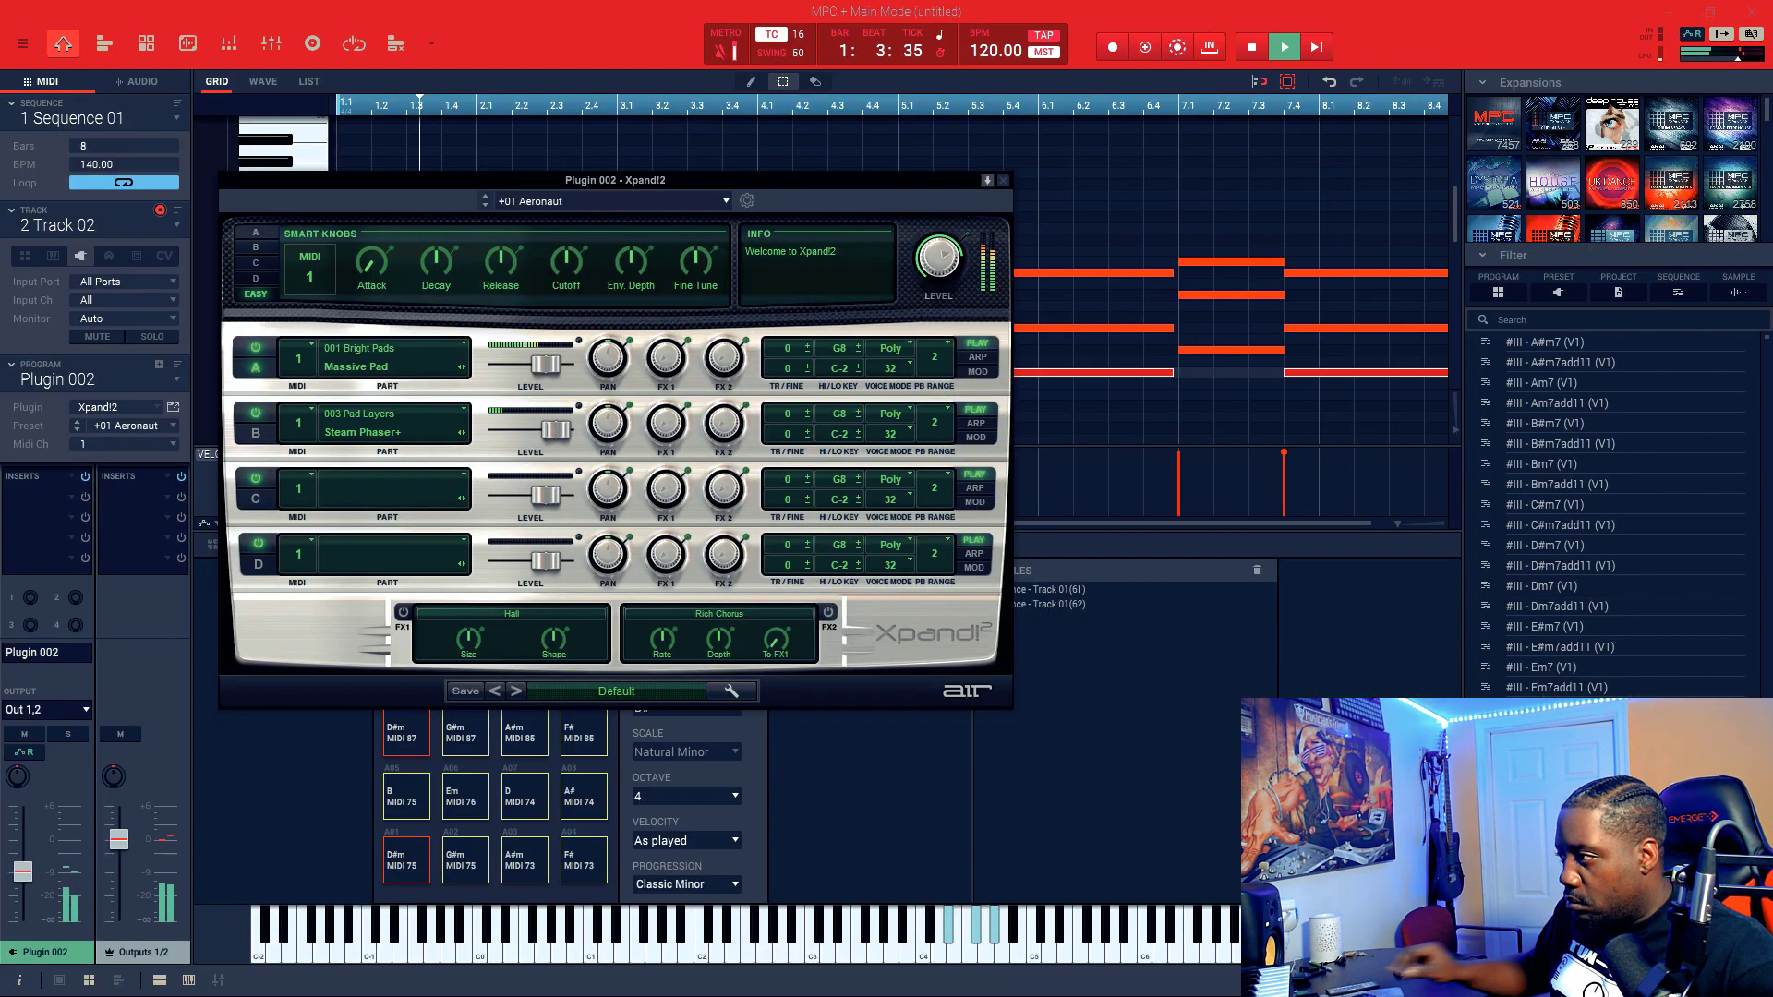
Step: Insert FabFilter Pro-Q 3 on the Xpand!2 pad track and adjust the position of its midrange bell cut
left_click(1004, 181)
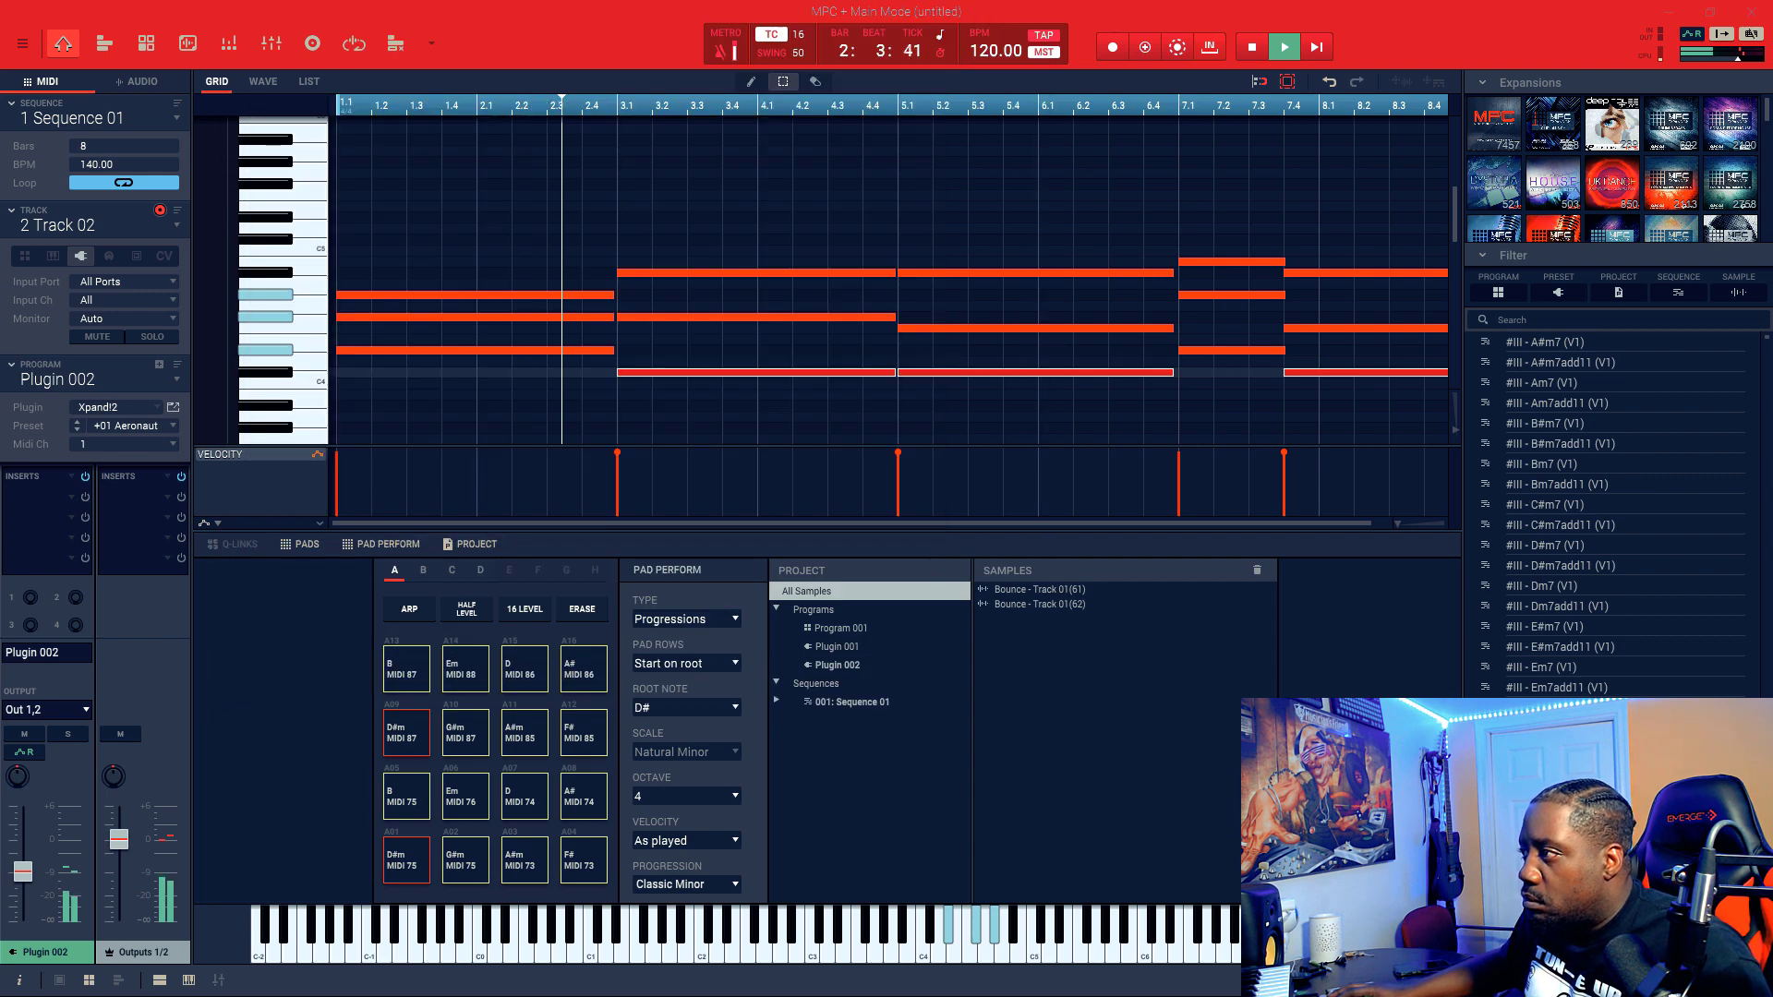
scroll(888, 280, "down", 1)
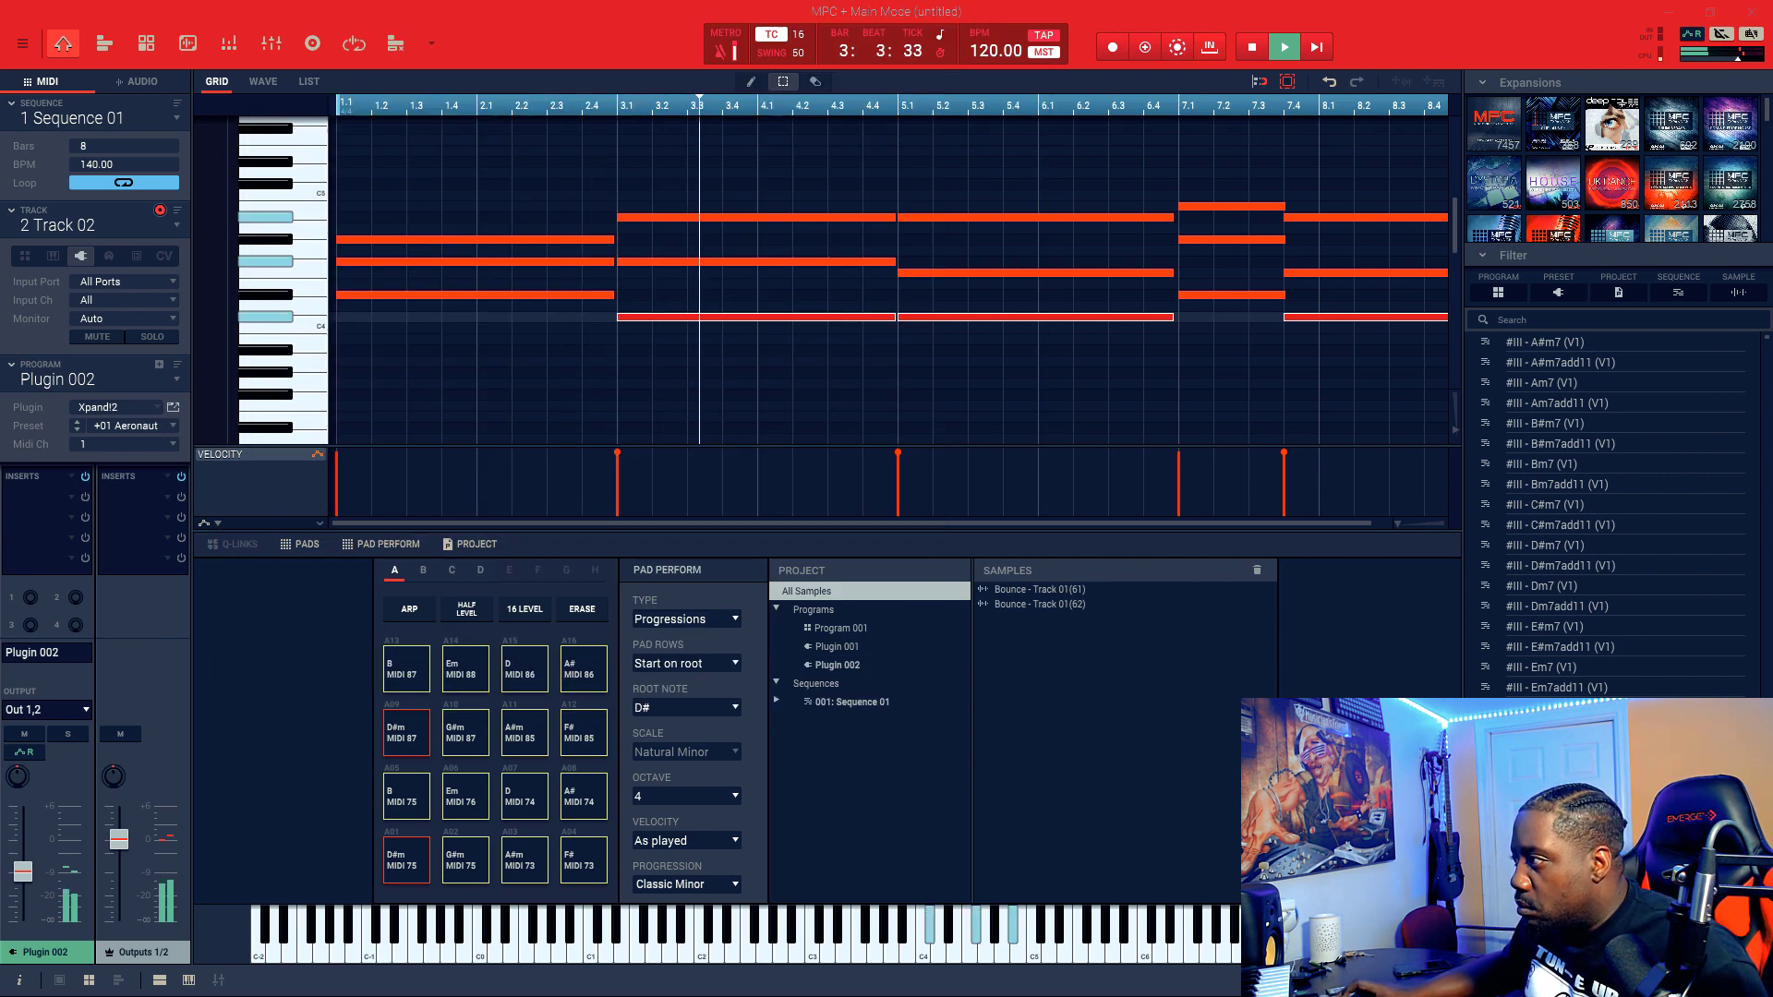
scroll(889, 269, "up", 1)
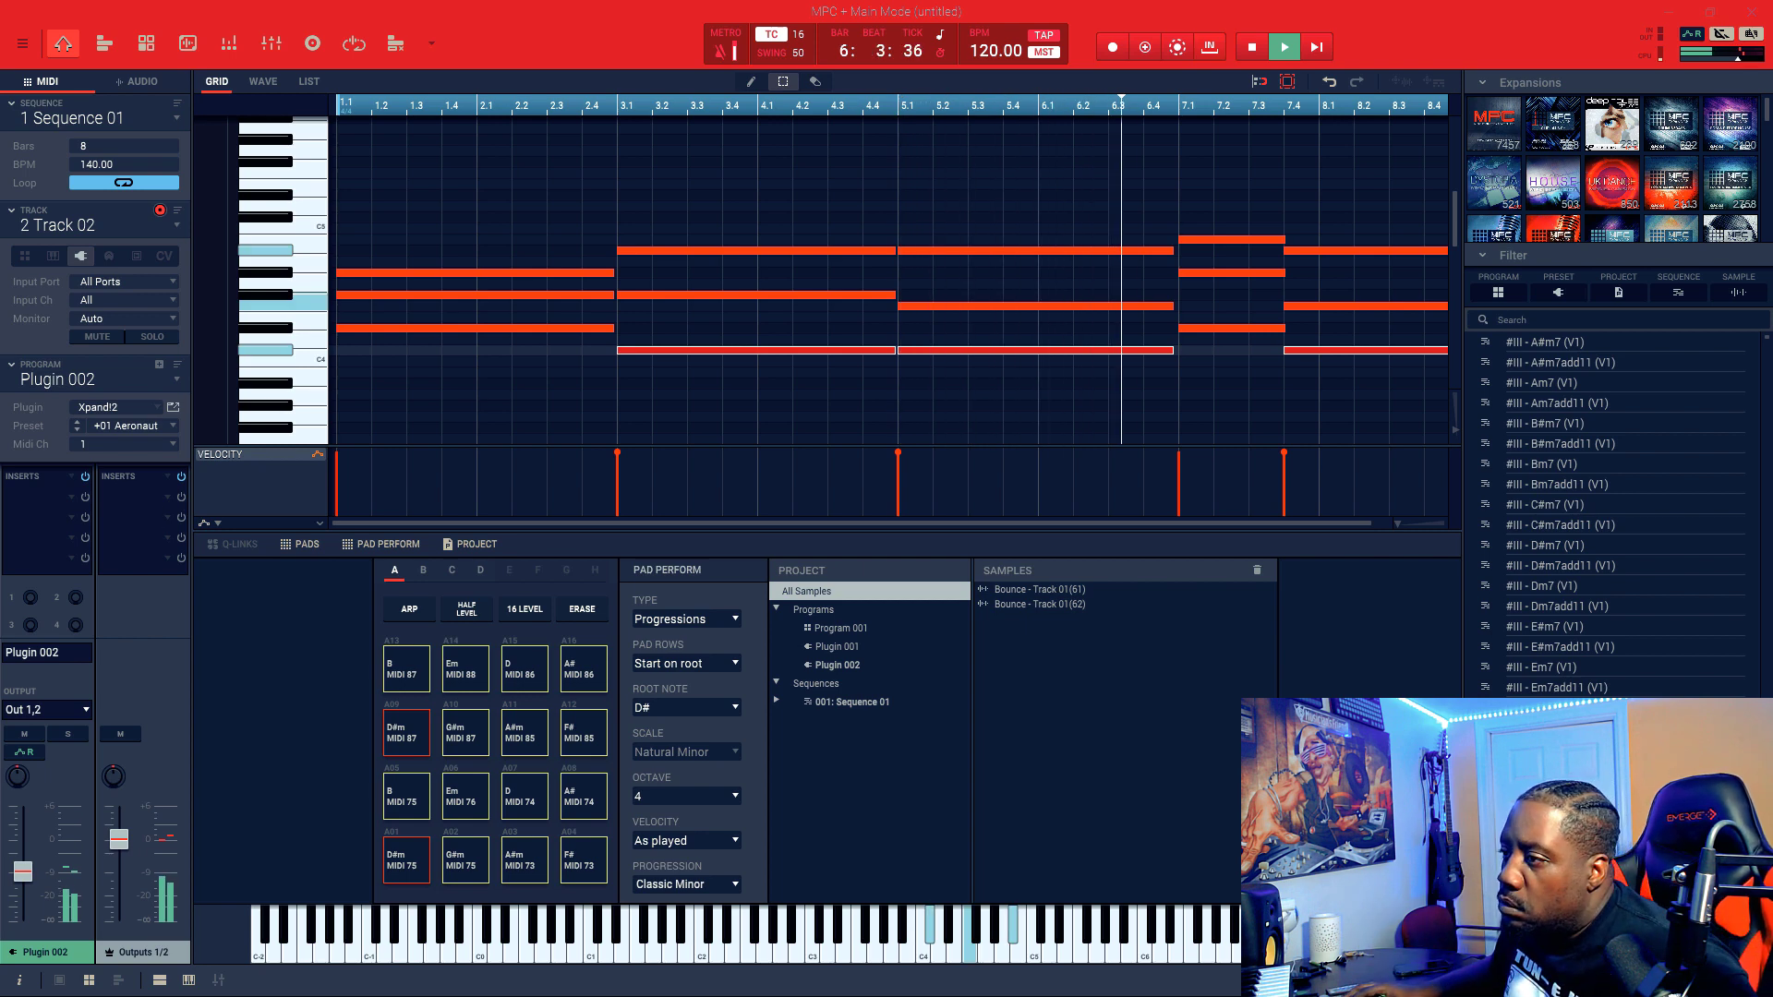
left_click(72, 497)
left_click(79, 345)
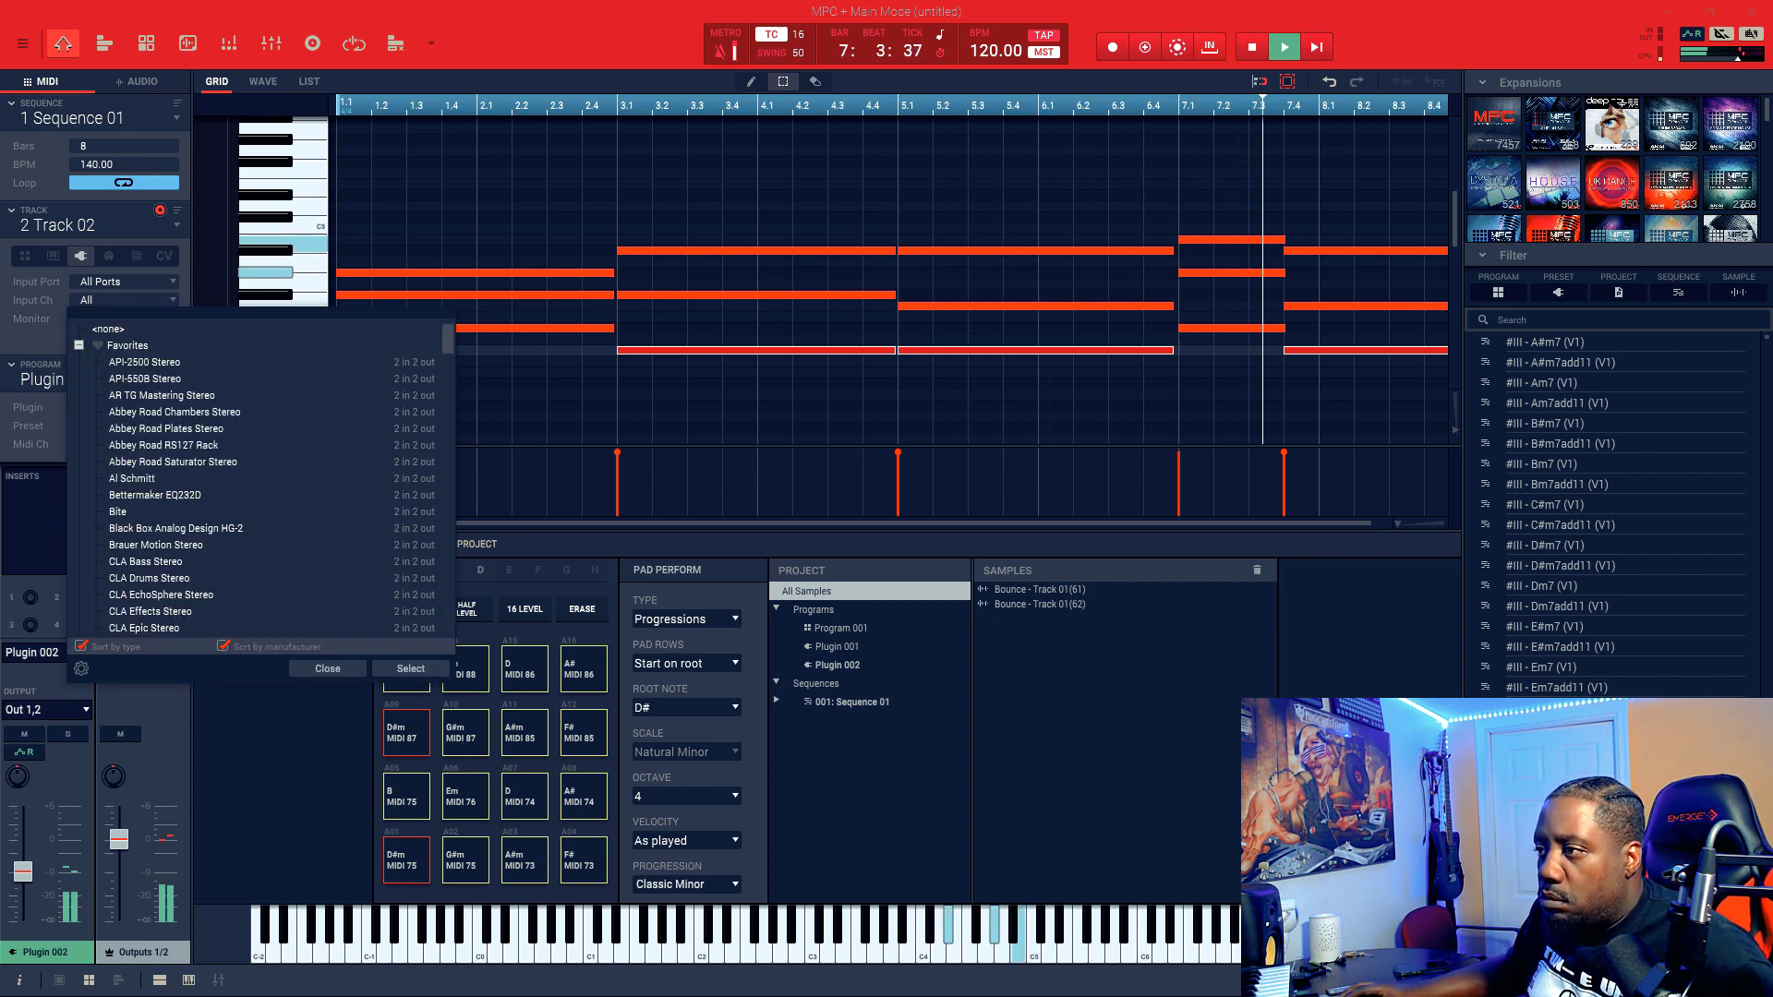
scroll(262, 478, "down", 6)
scroll(261, 479, "down", 4)
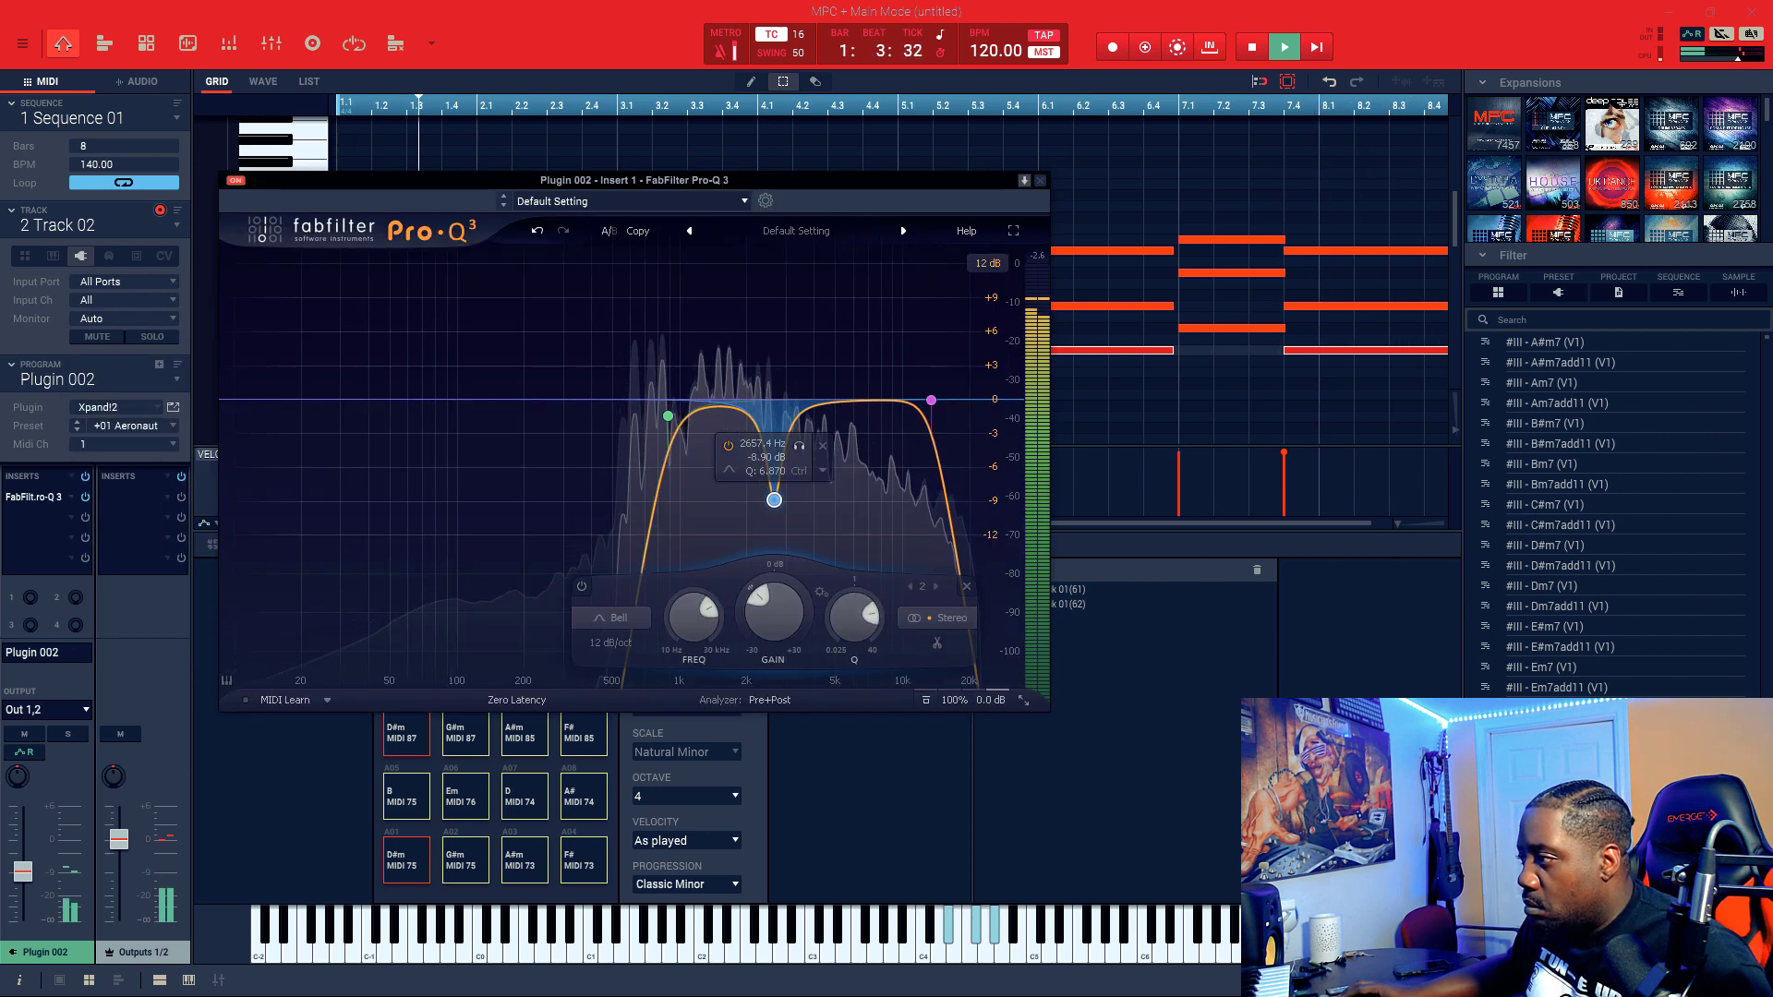
left_click_drag(774, 476, 763, 454)
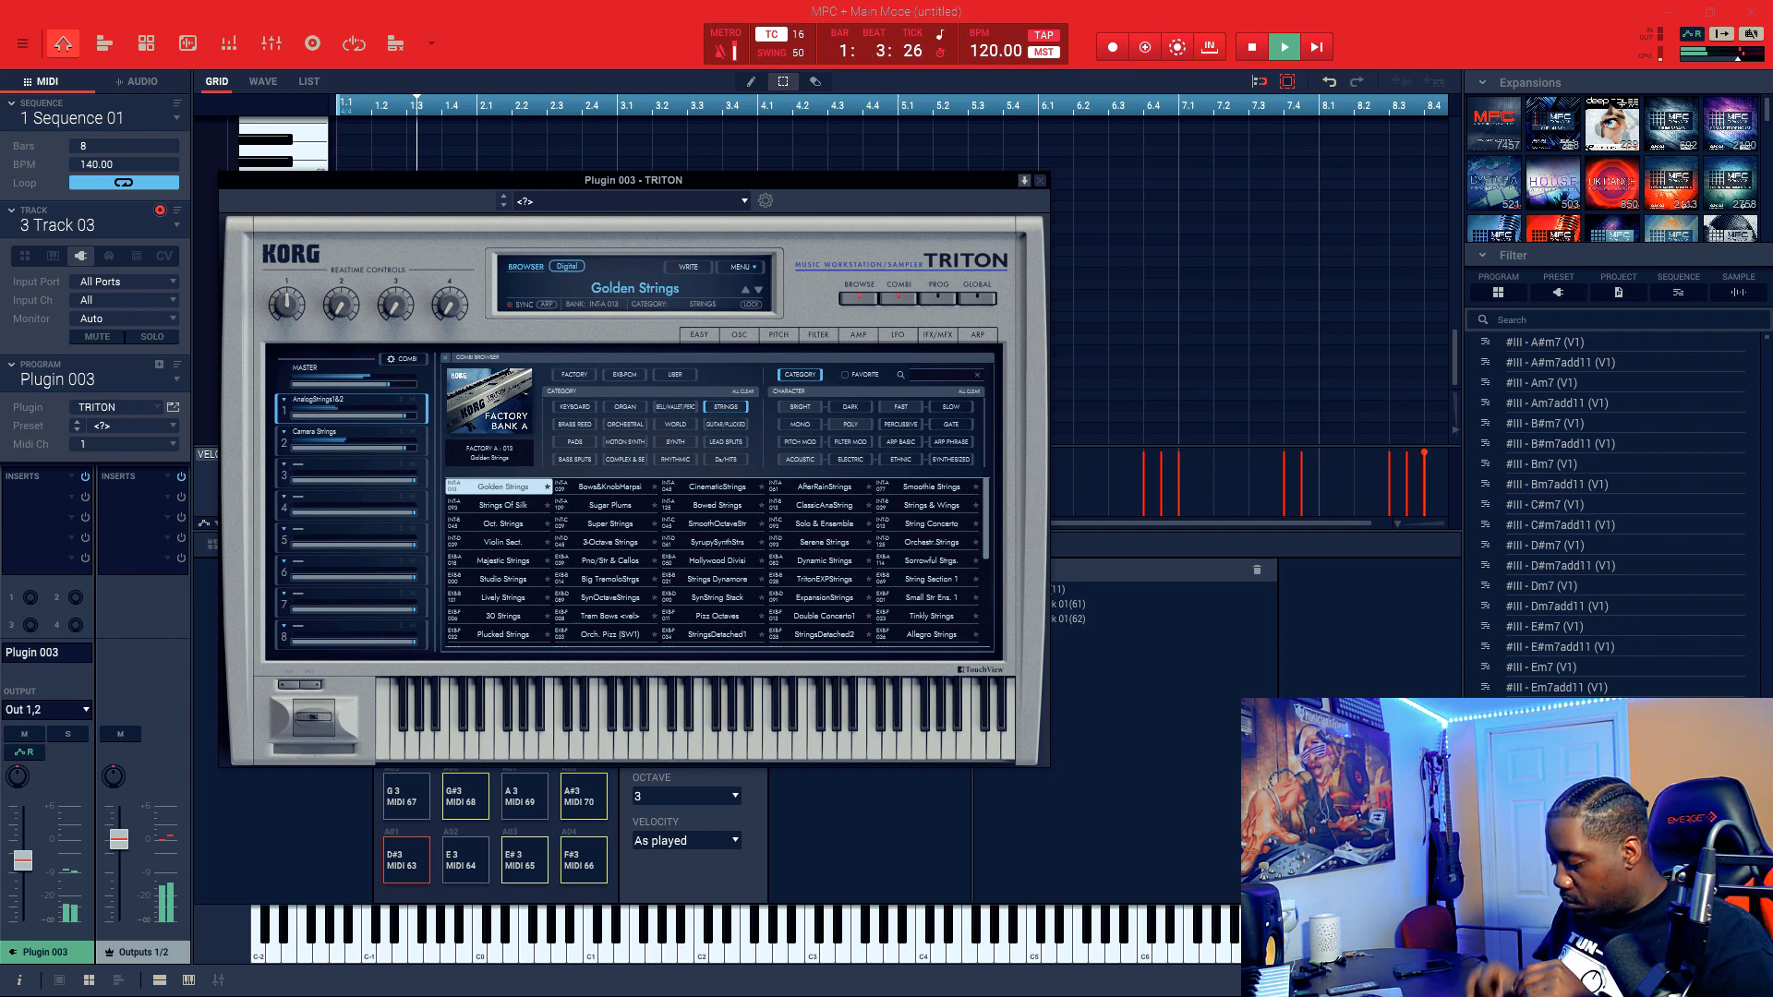
Step: Browse the expansions for drums, load Kit-Araab 20 Justice and start playback
left_click_drag(633, 180, 602, 0)
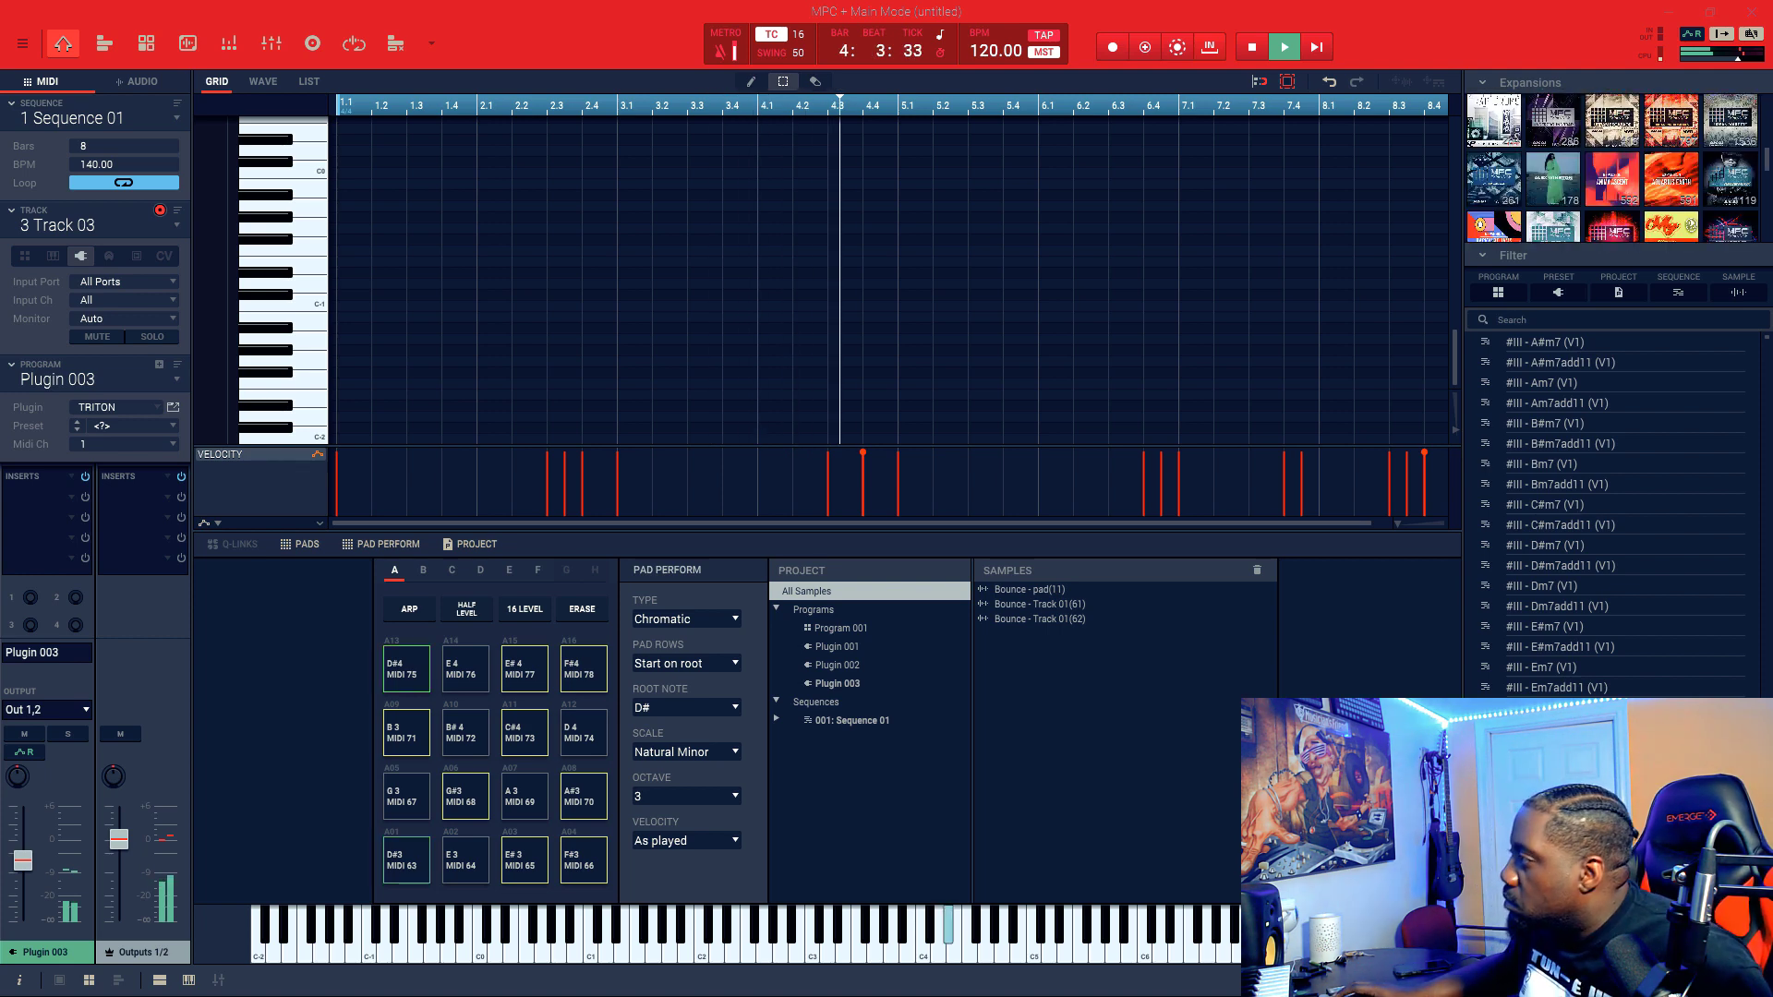
scroll(1617, 197, "down", 3)
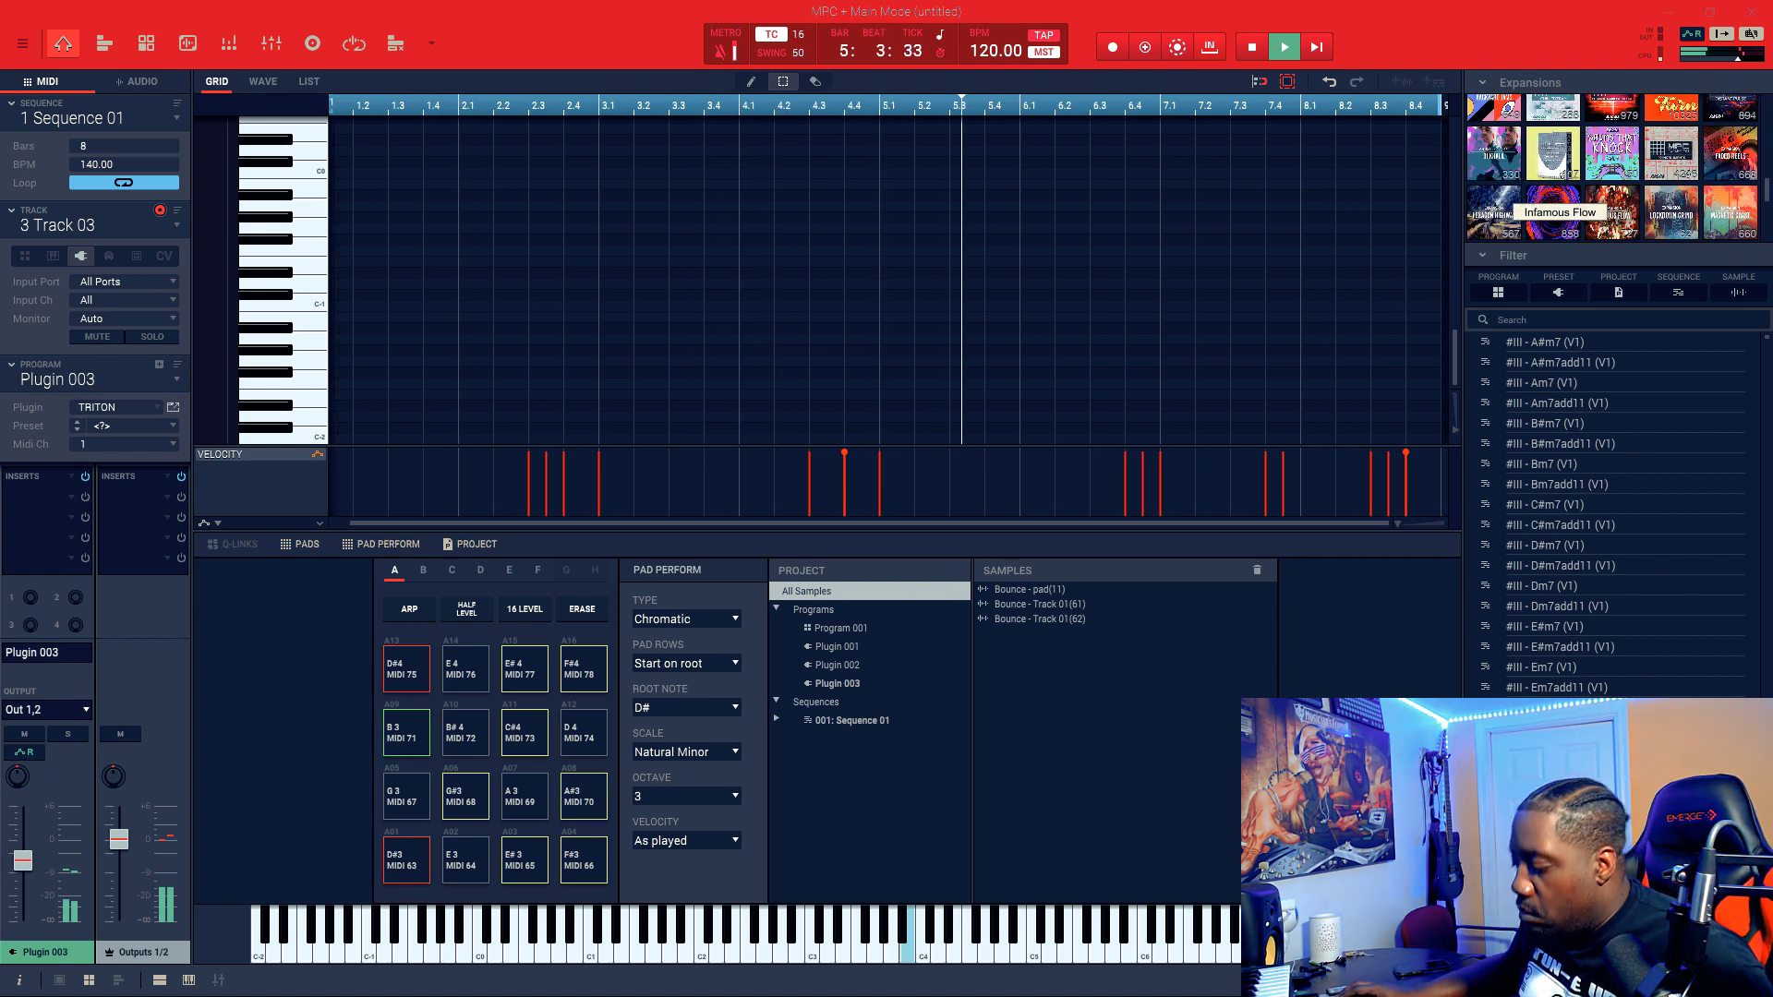
scroll(1551, 198, "down", 3)
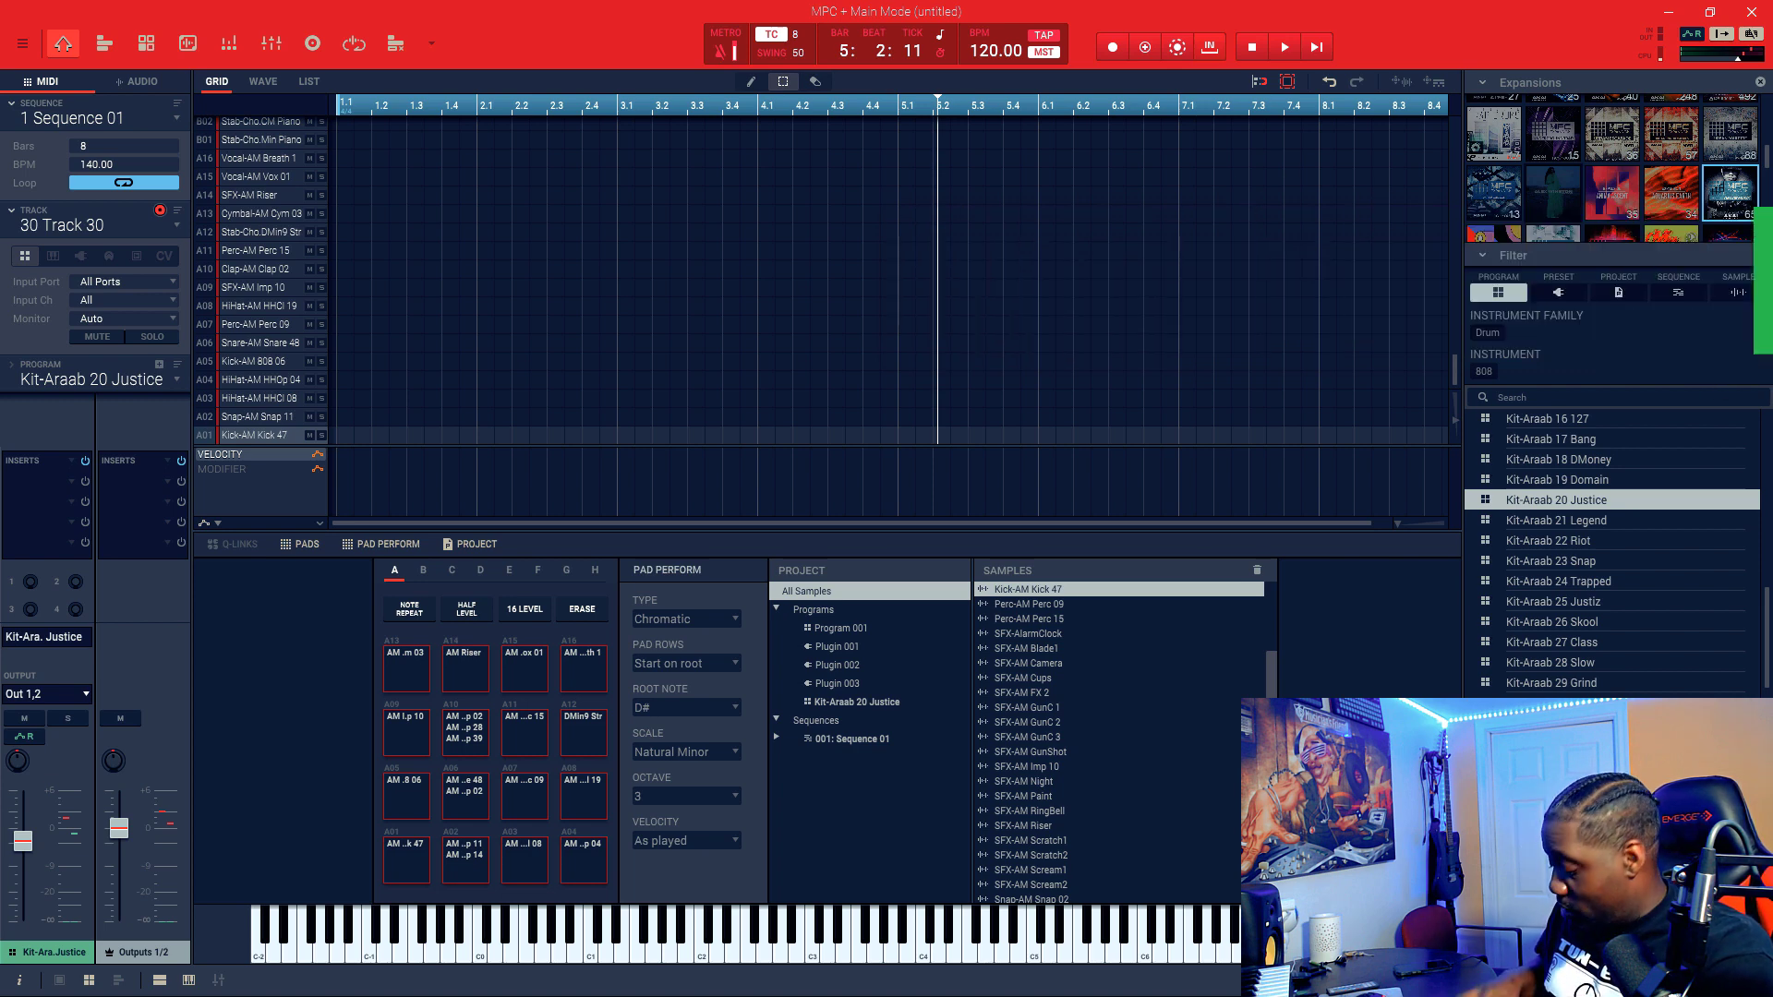
key("space")
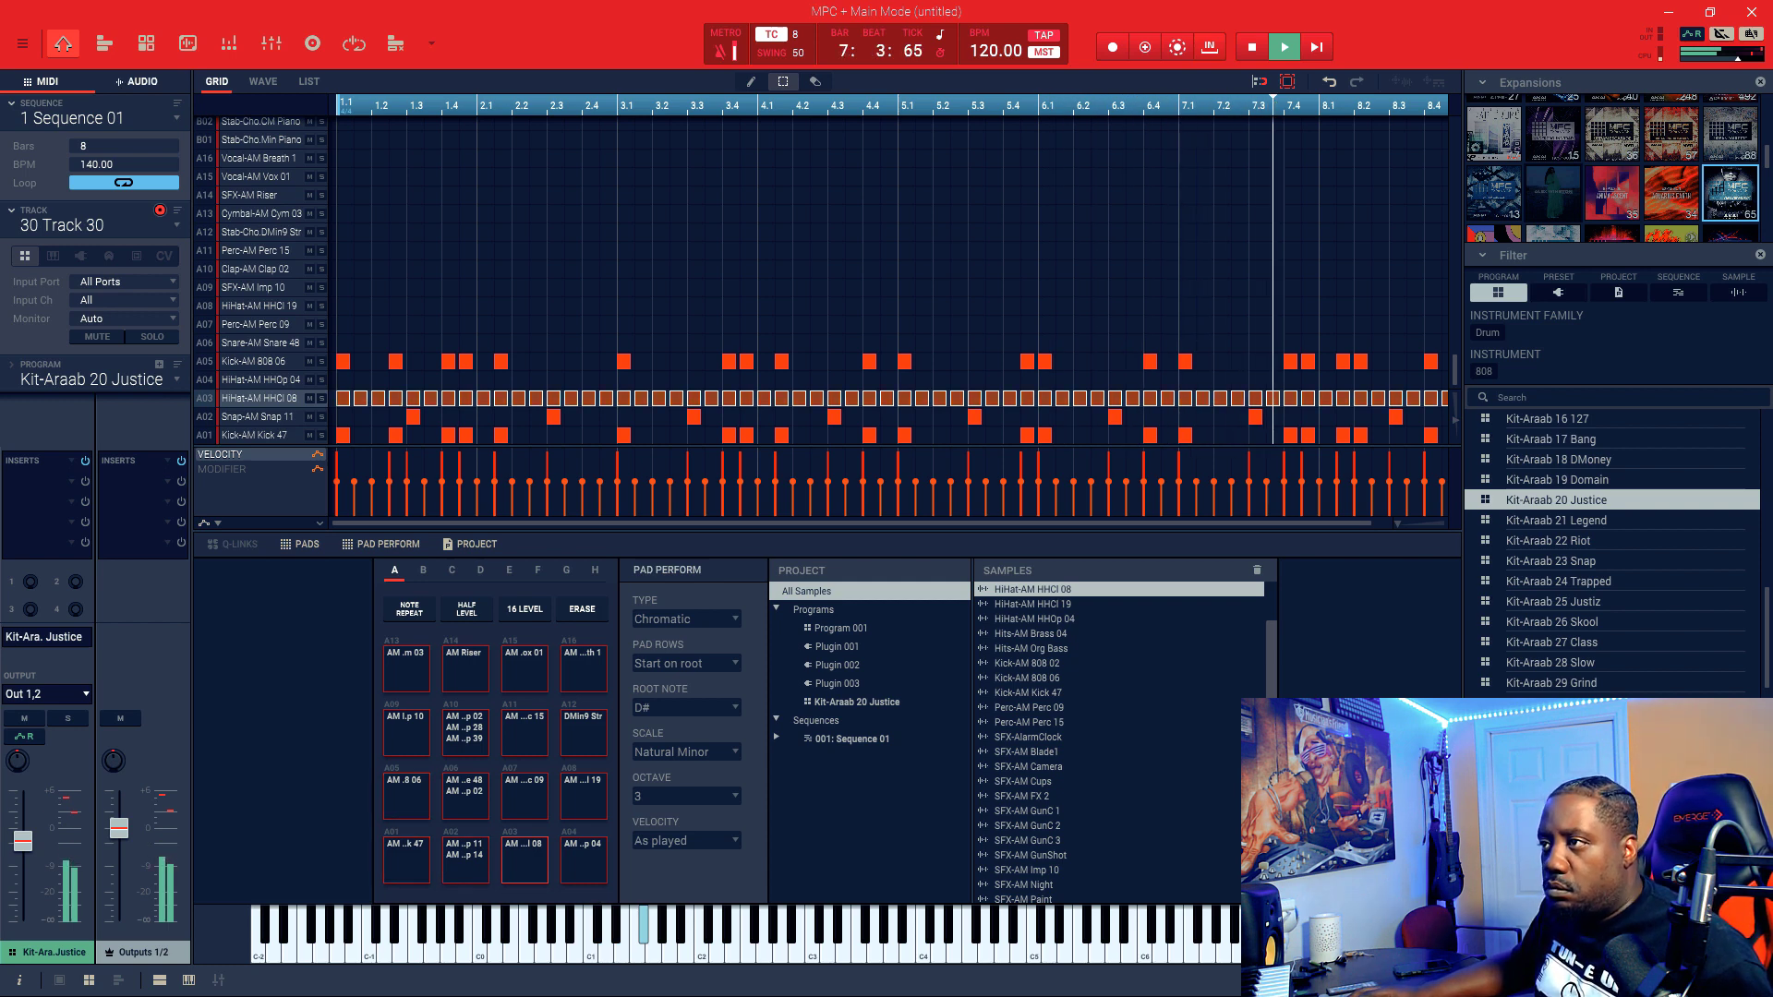
Step: Select the Bounce - string(2) region on the strings audio track and enable Warp for it
left_click(142, 81)
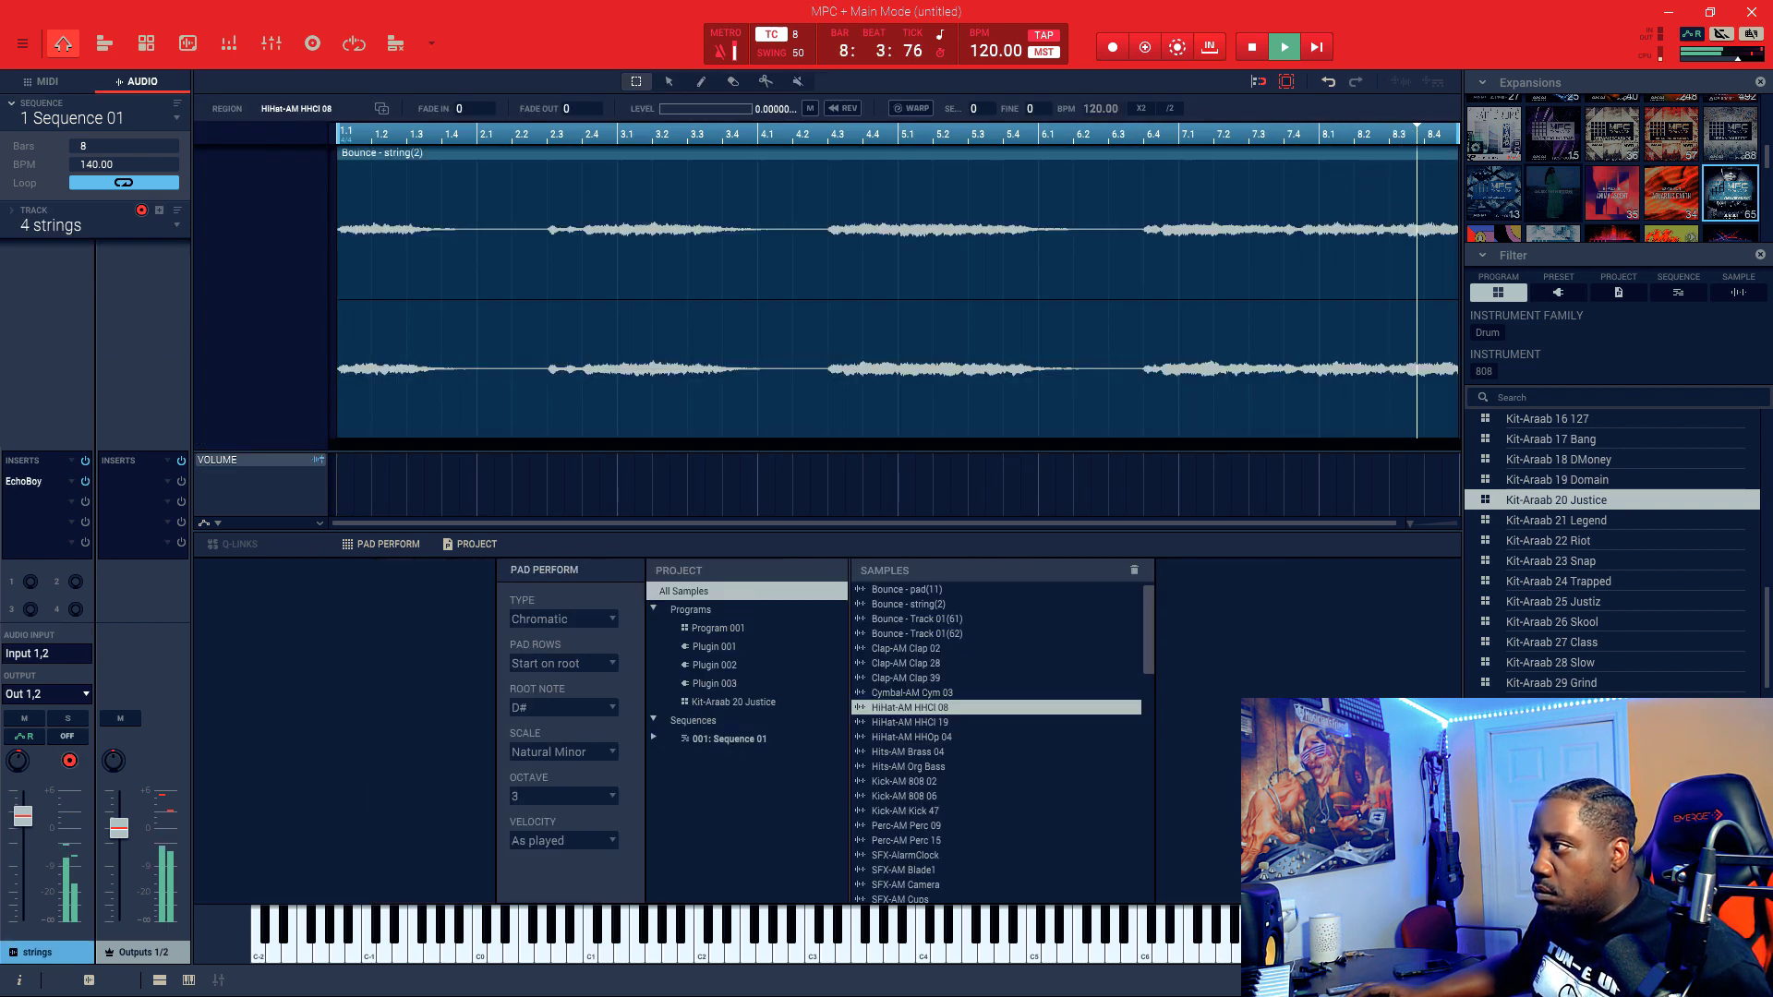
left_click(668, 82)
left_click(688, 226)
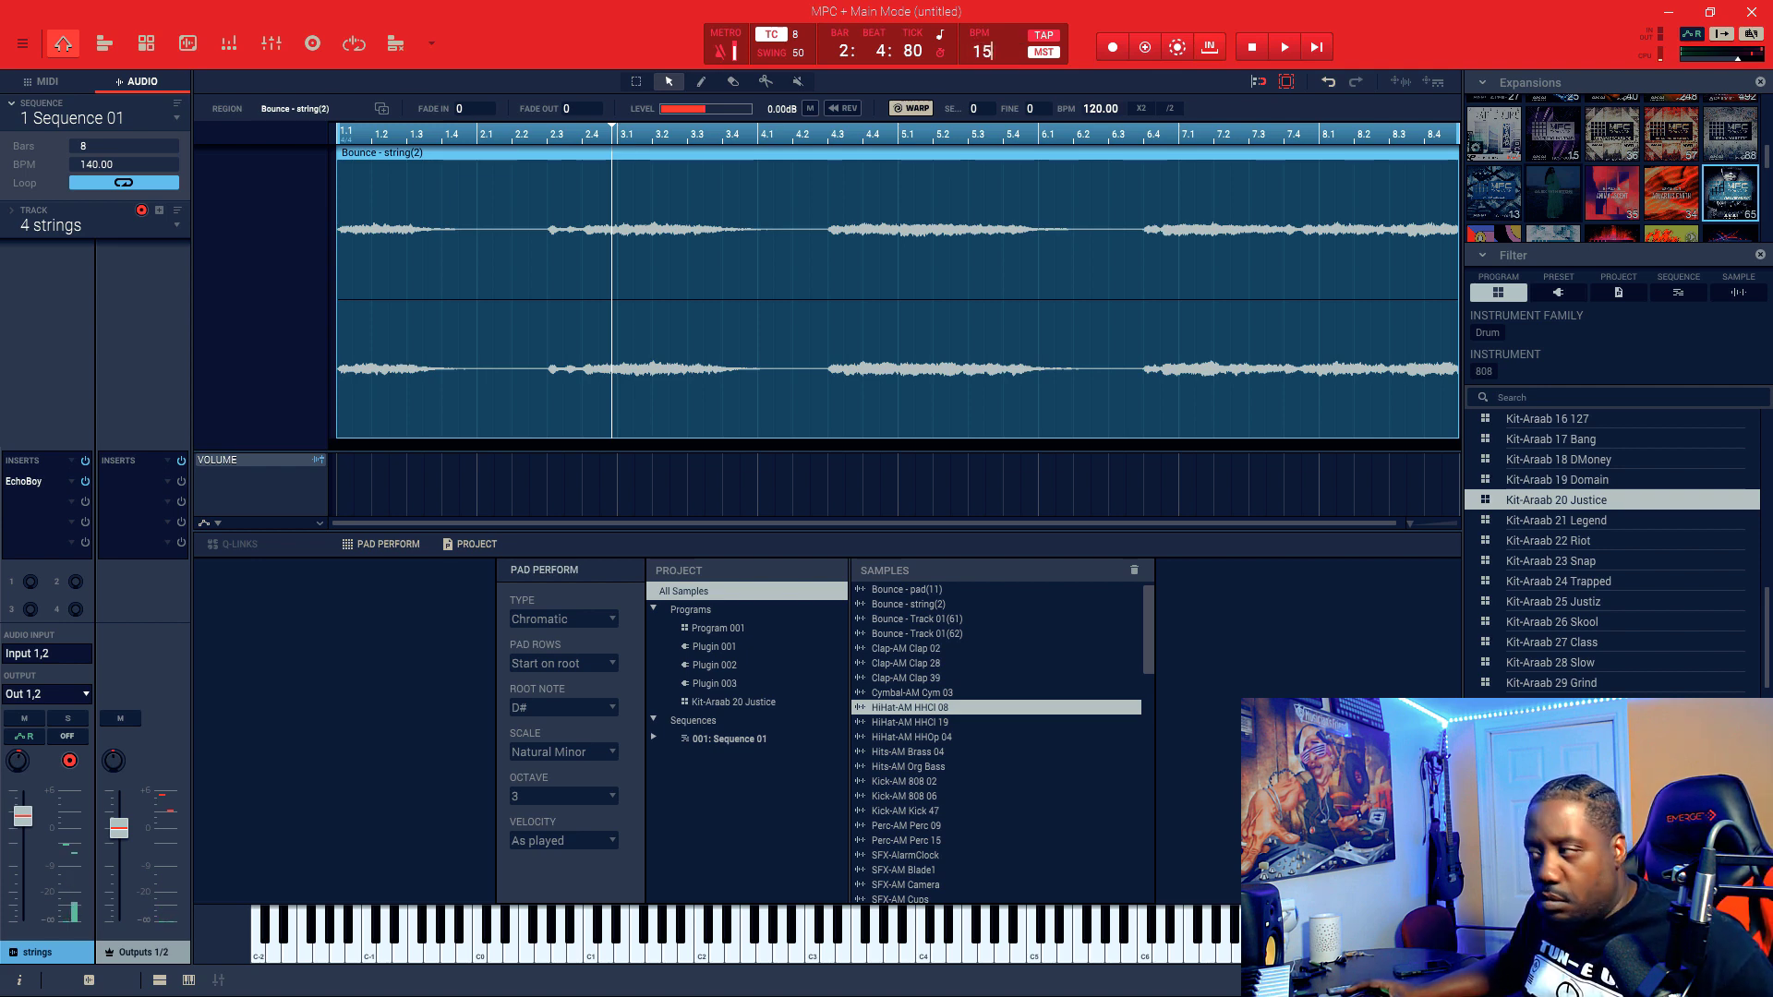
Step: Set the tempo to 150 BPM, start playback and switch back to the Kit-Araab 20 Justice drum track
key("Return")
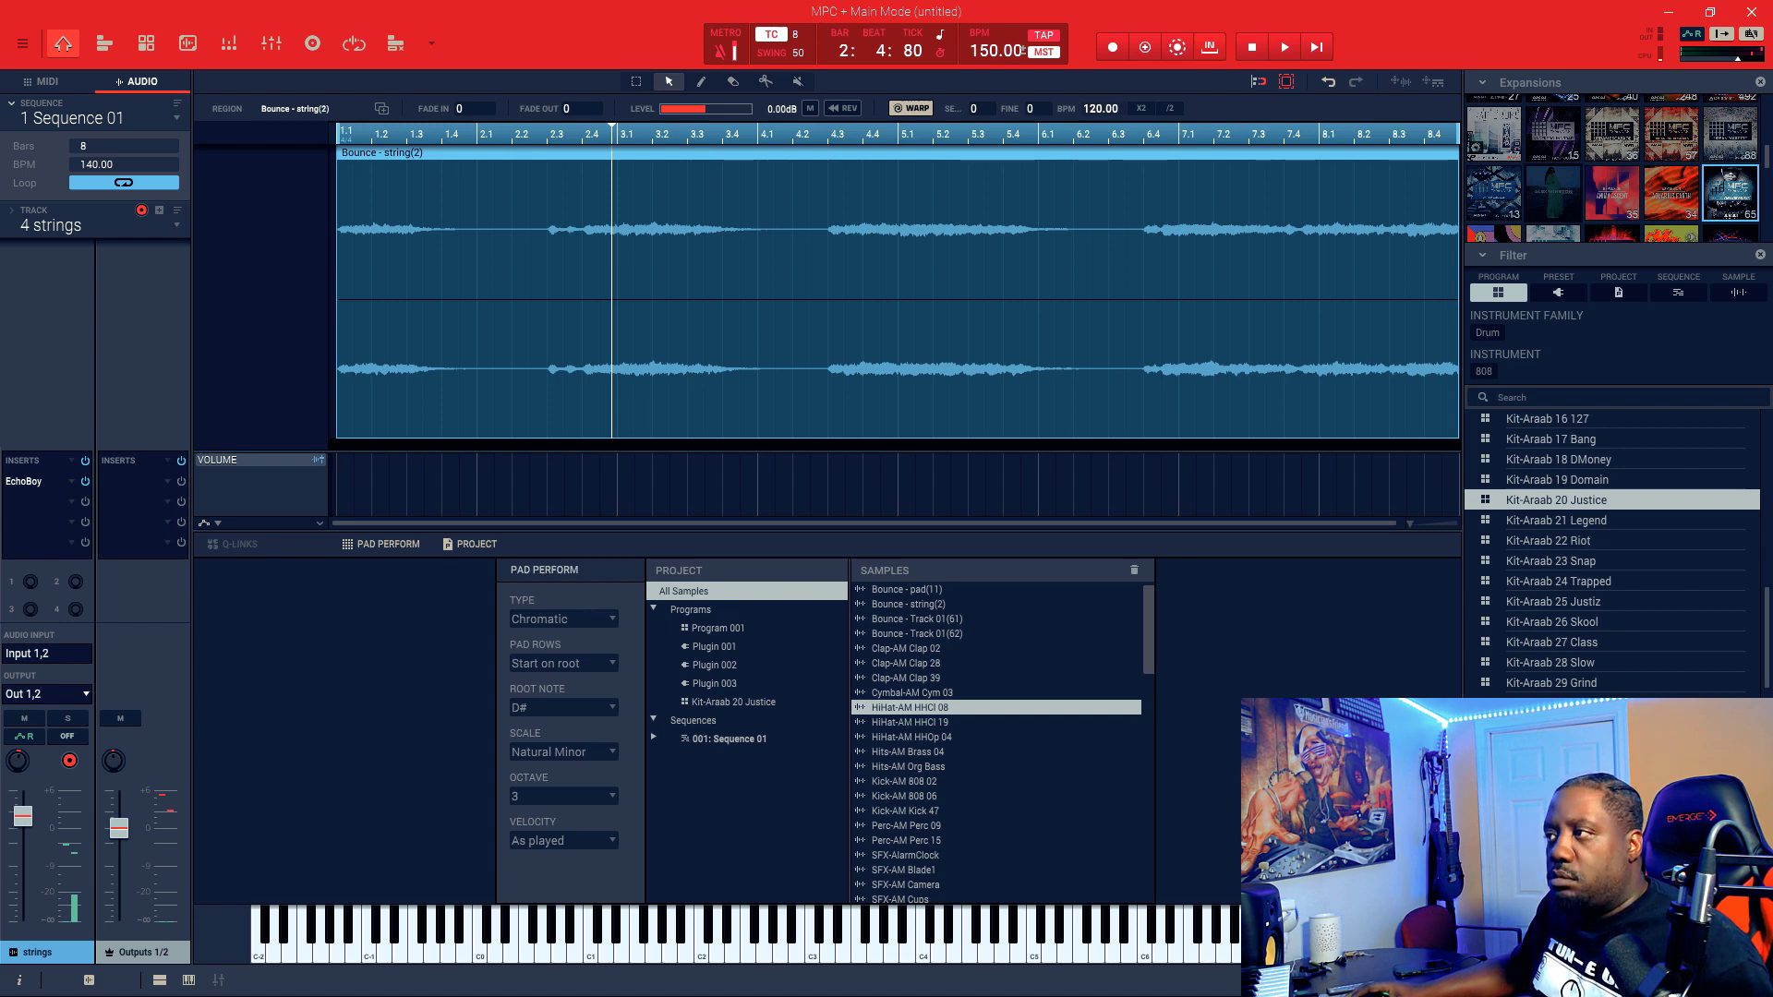
key("space")
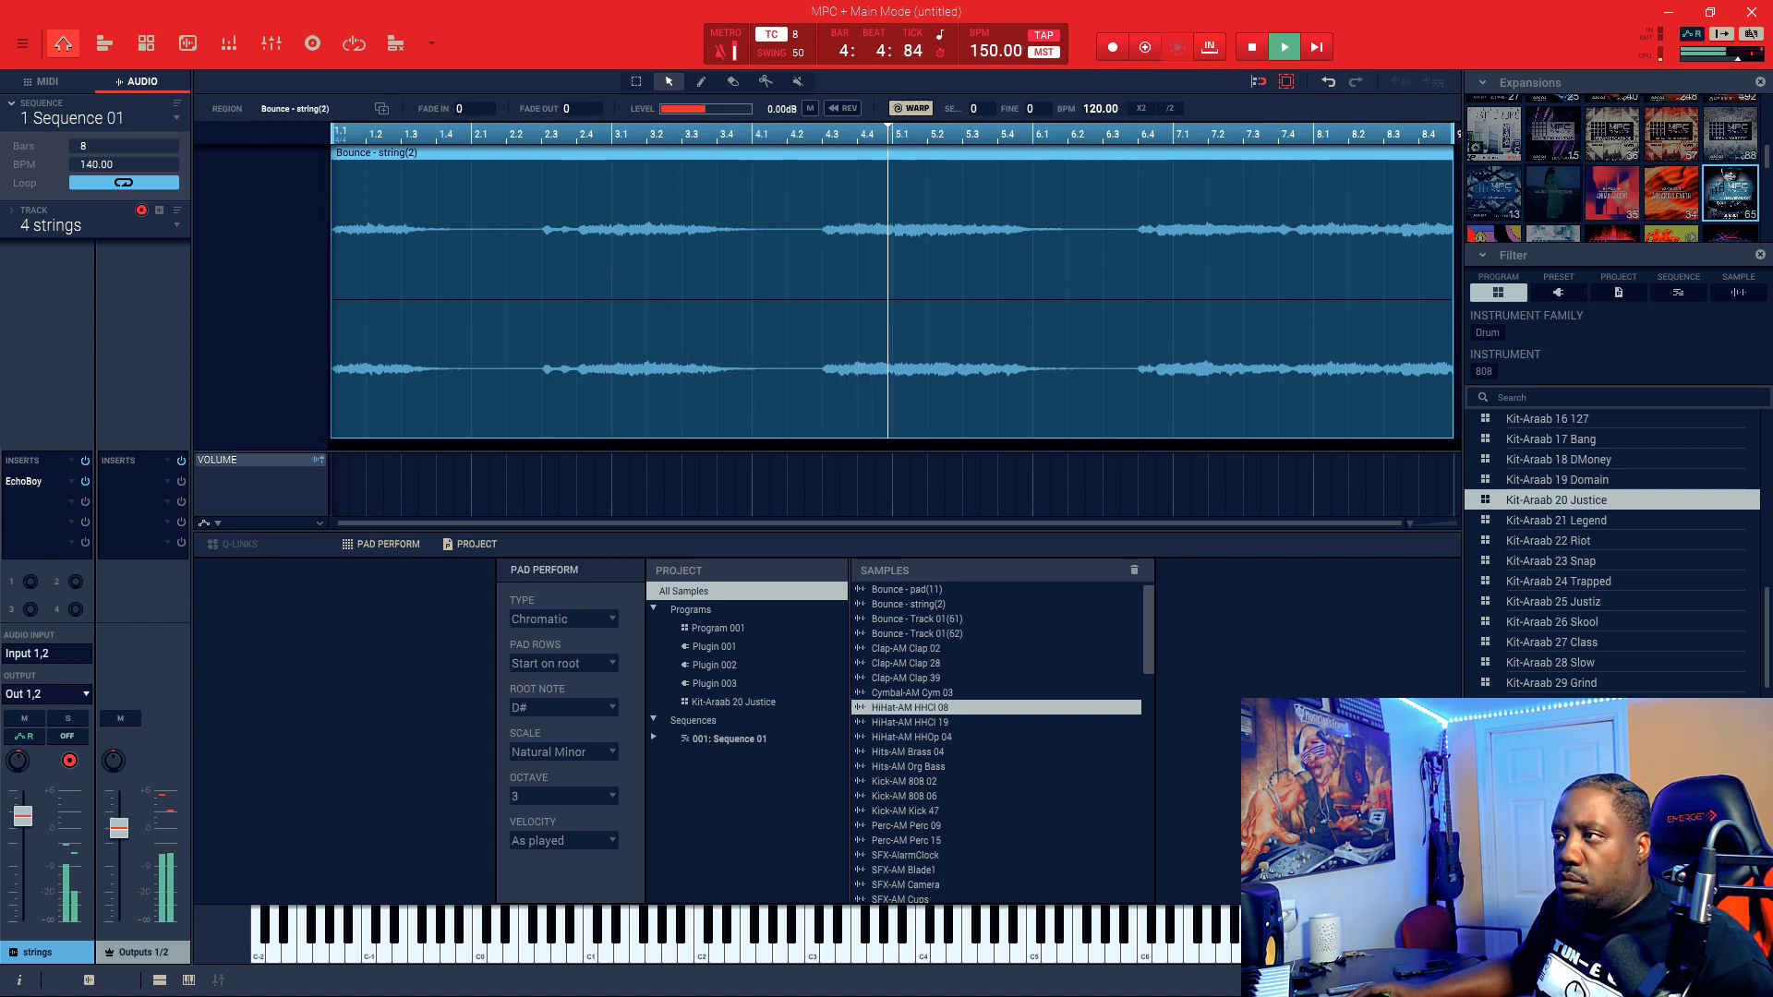
left_click(41, 82)
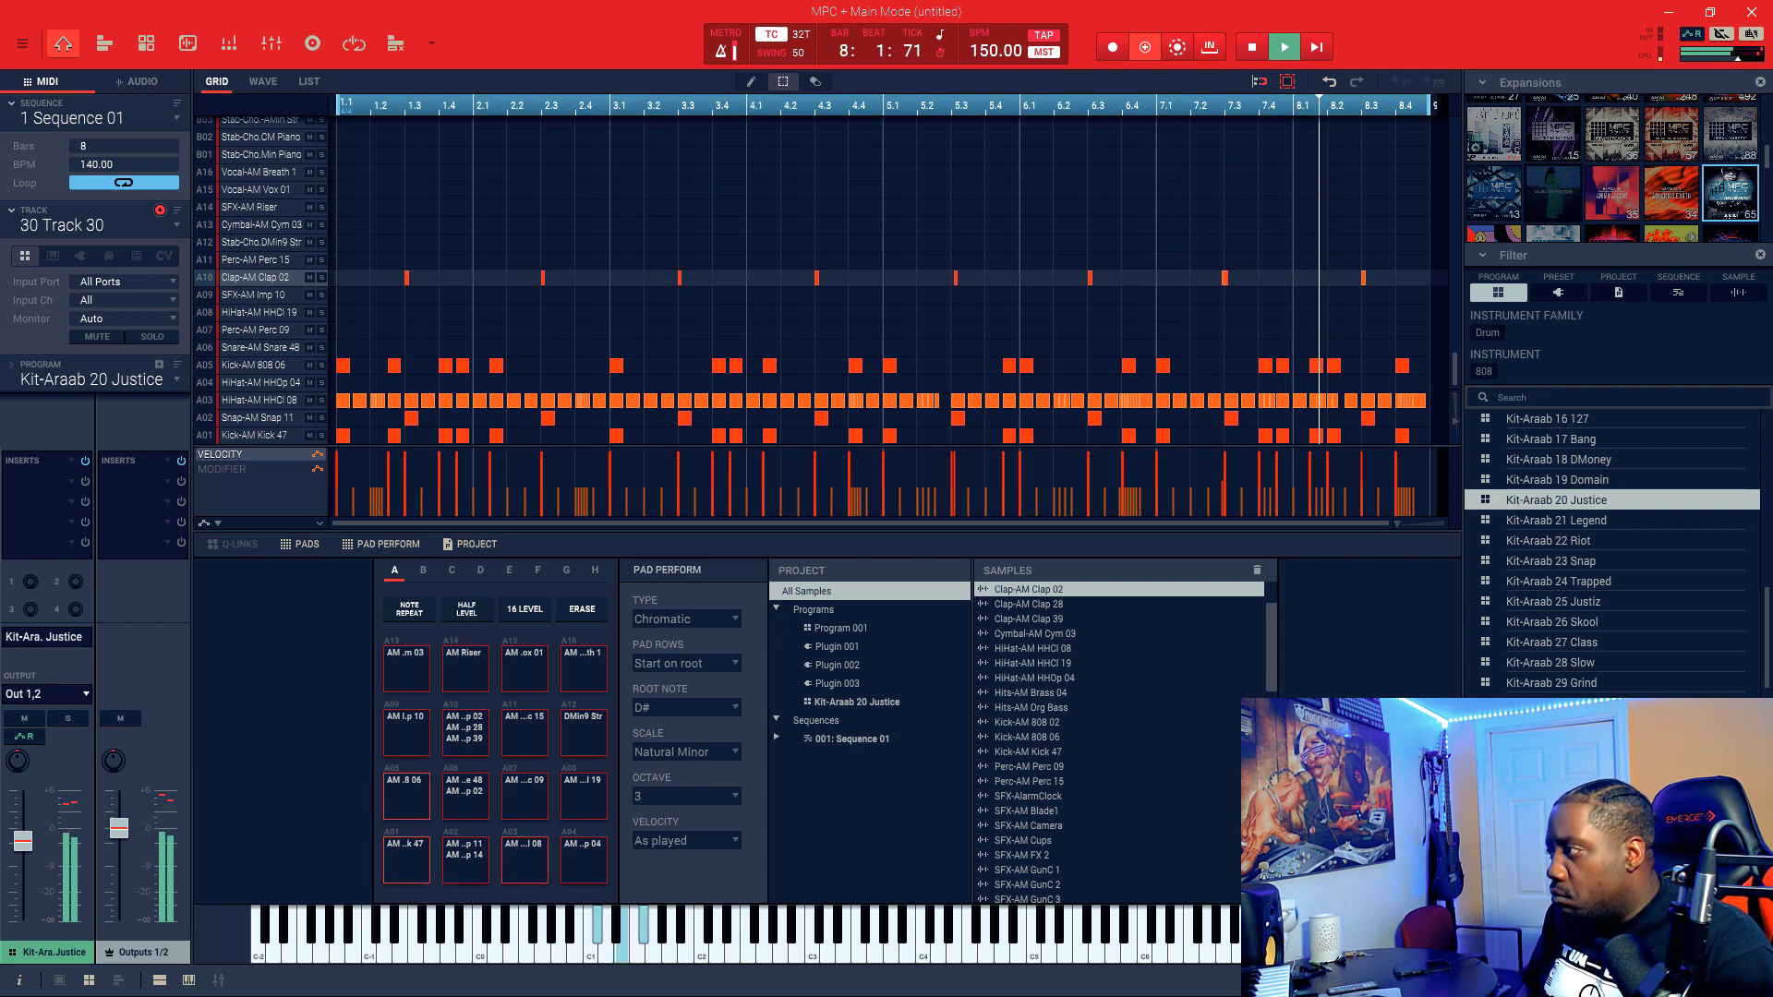
Step: In the channel mixer, mute the guitar, Audio 002 and strings tracks during playback
left_click(270, 43)
left_click(252, 687)
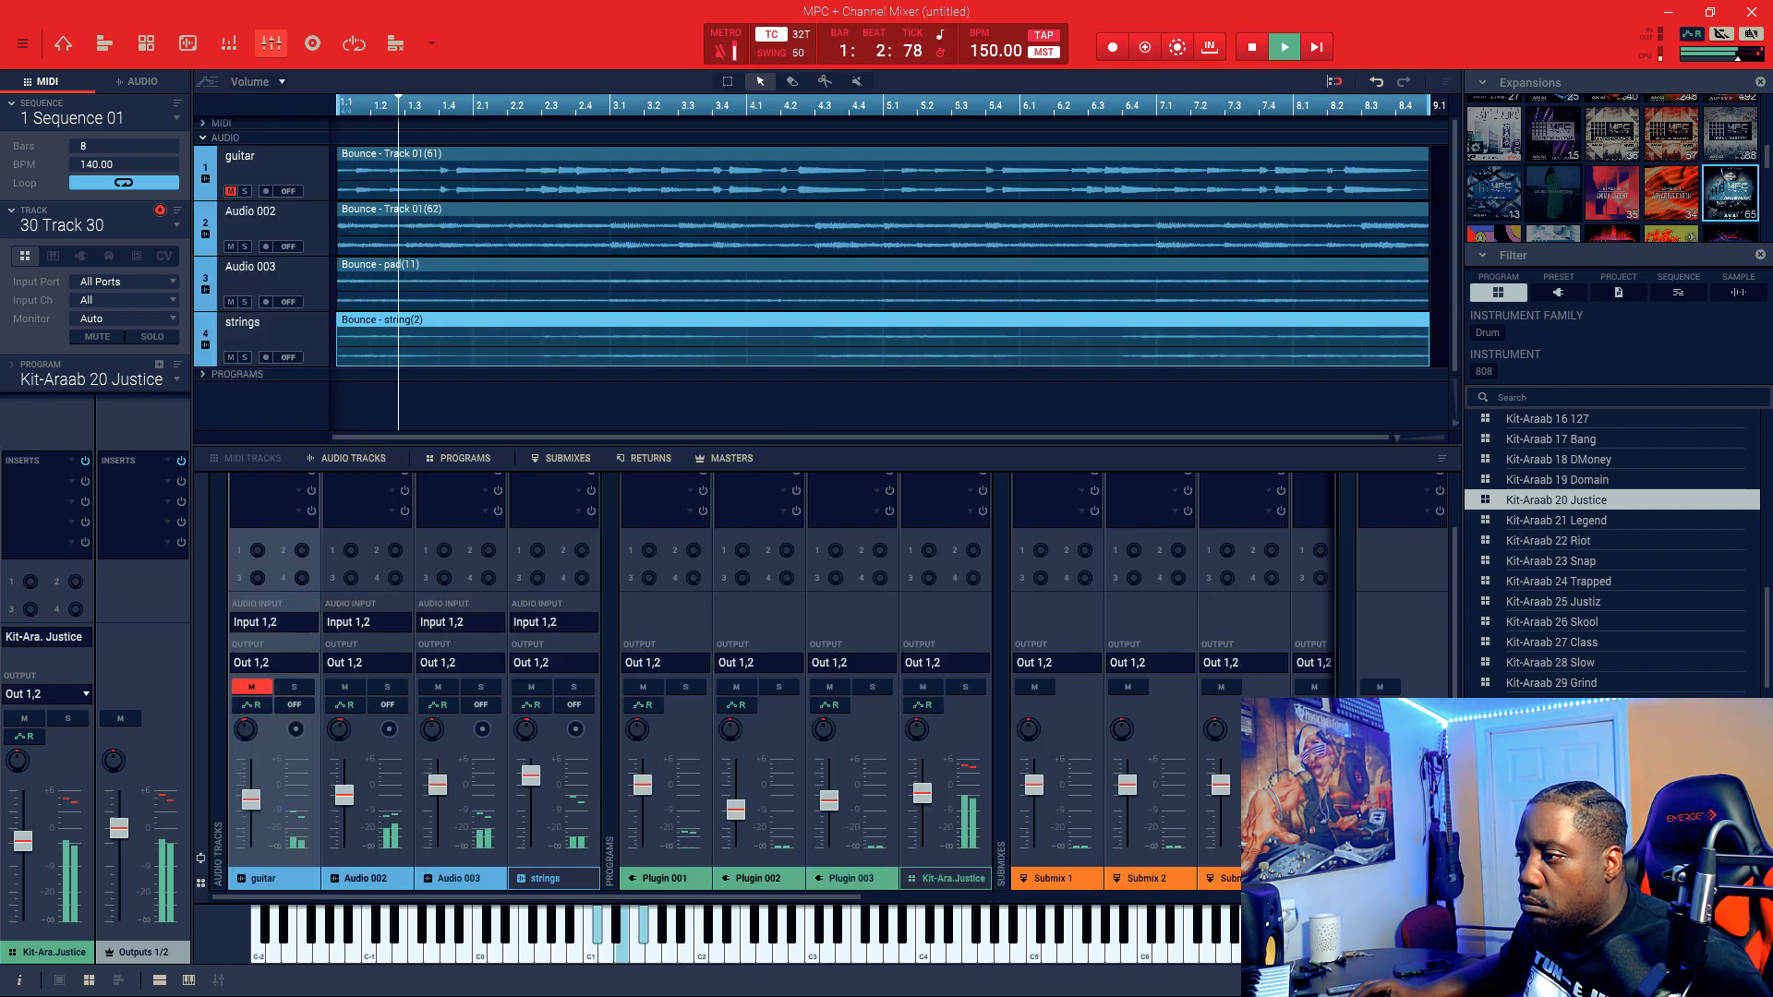
left_click(344, 687)
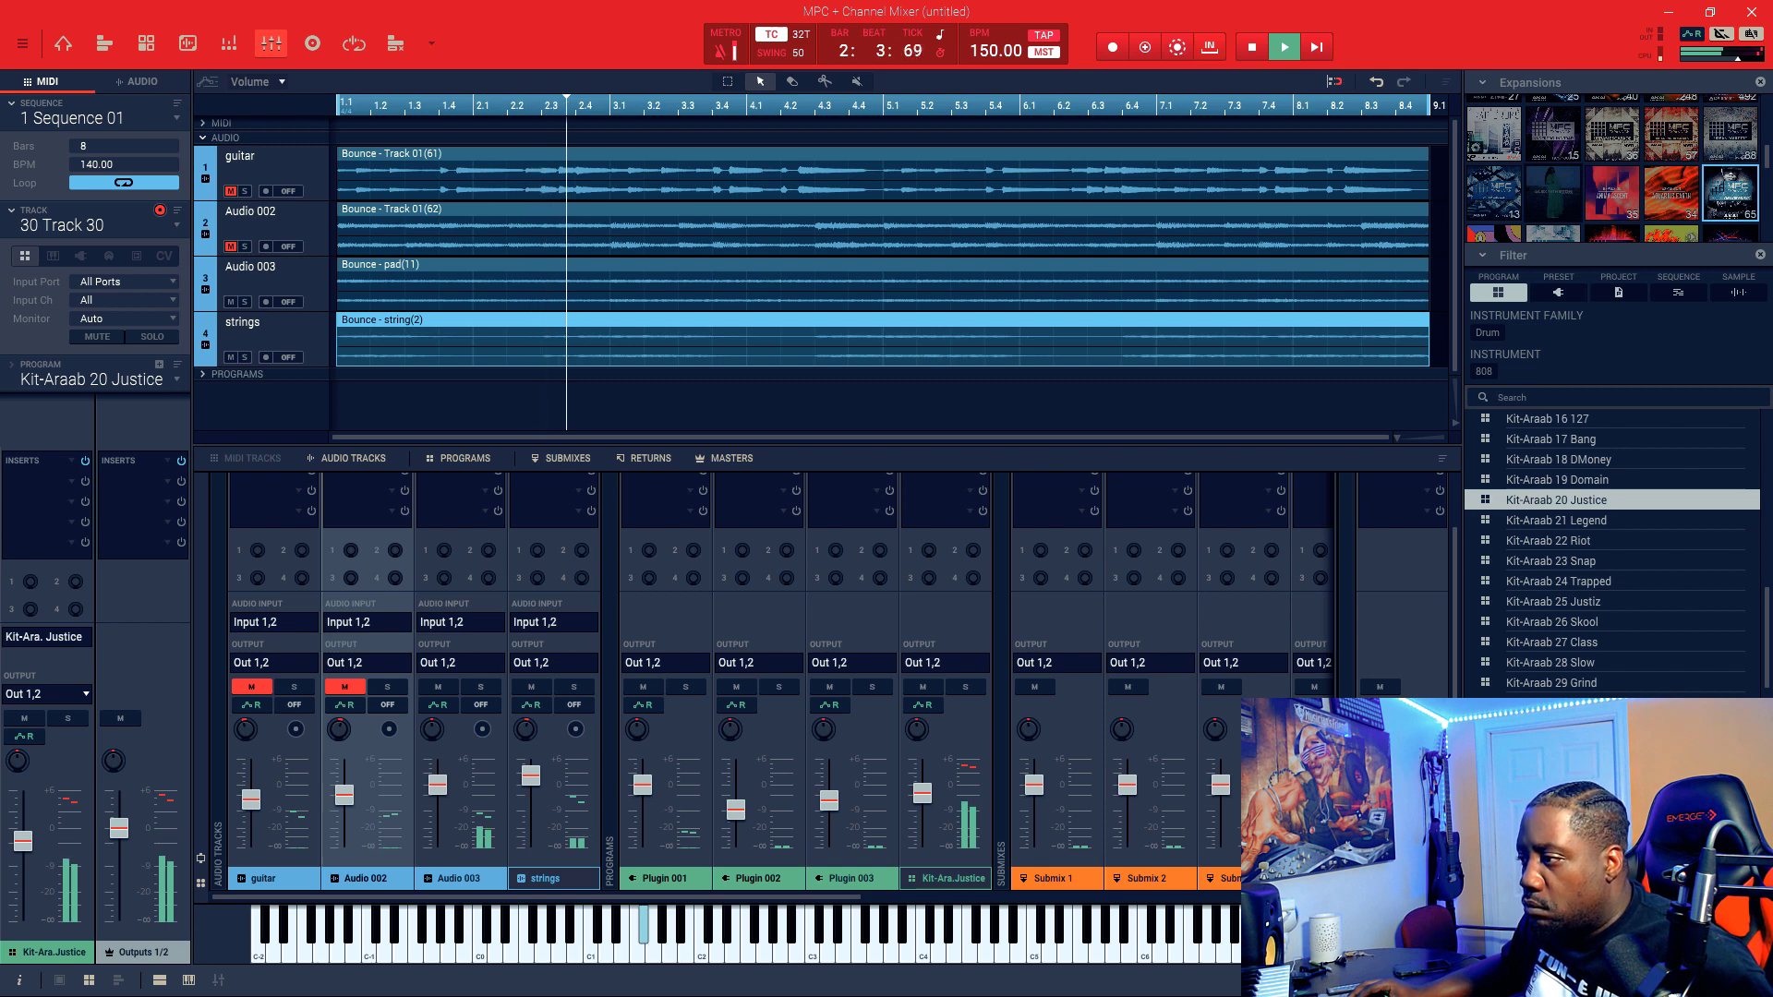
left_click(531, 687)
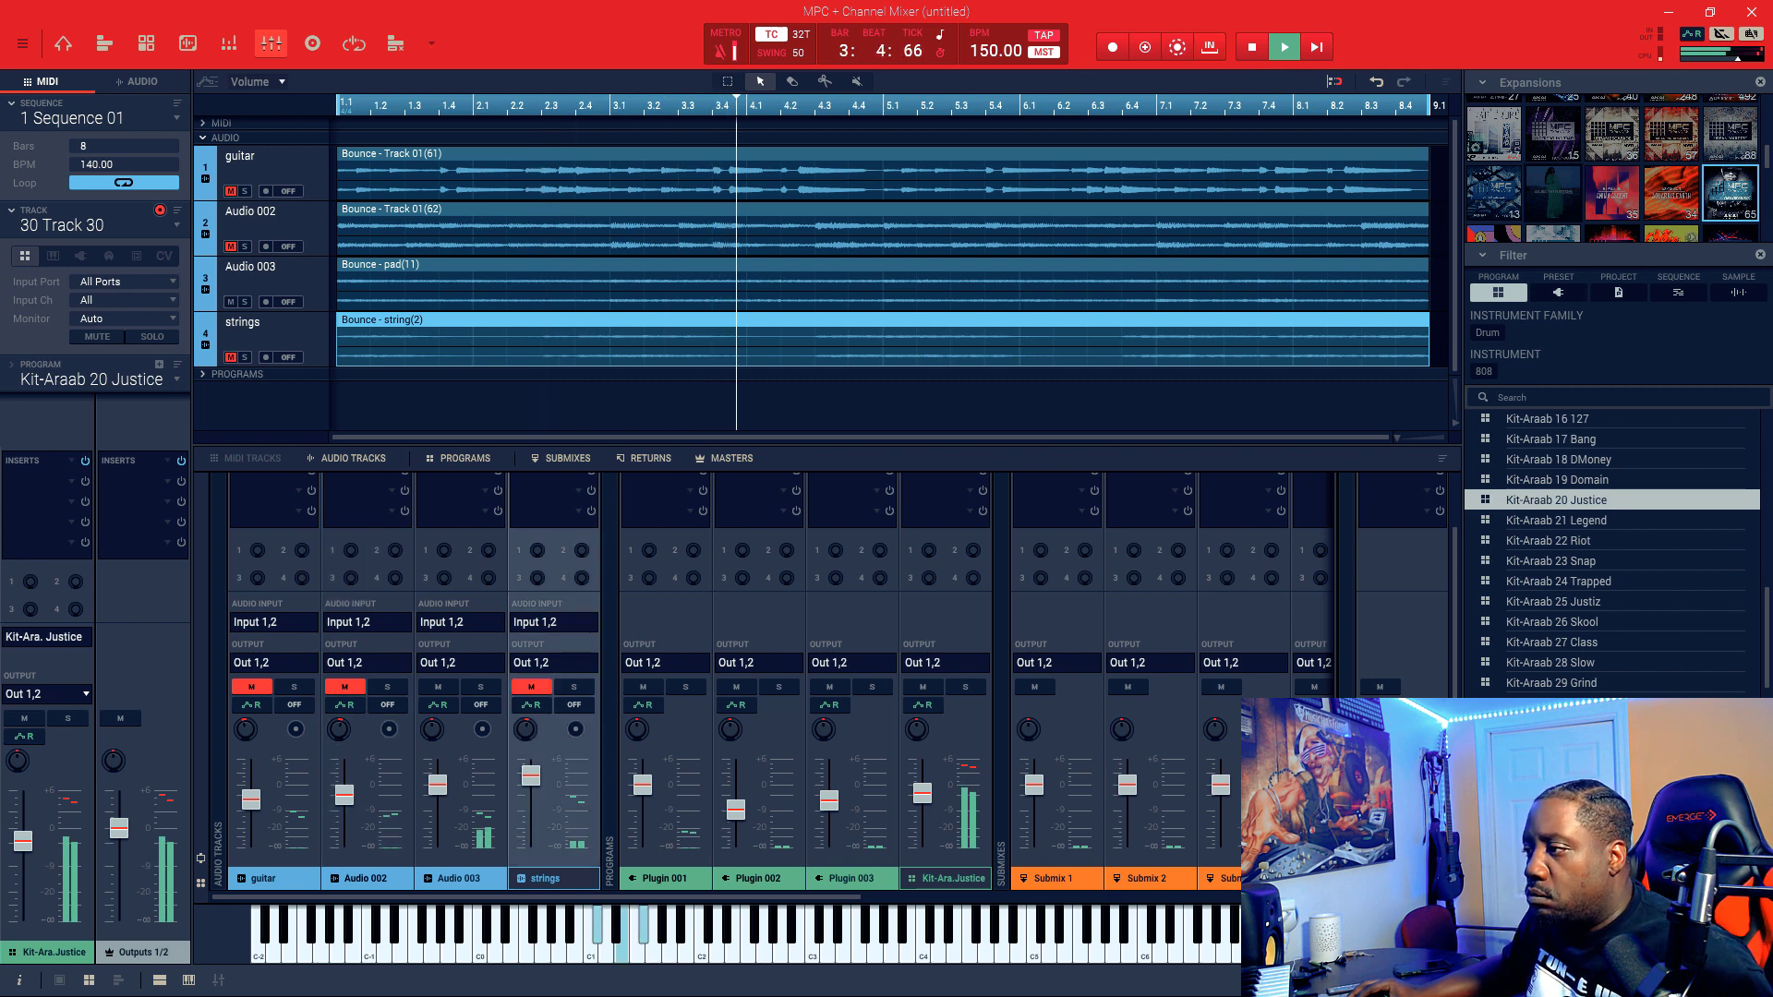
Step: Unmute Audio 002 and guitar, and rebalance them by slightly lowering Audio 002's level and raising the guitar's
left_click(345, 687)
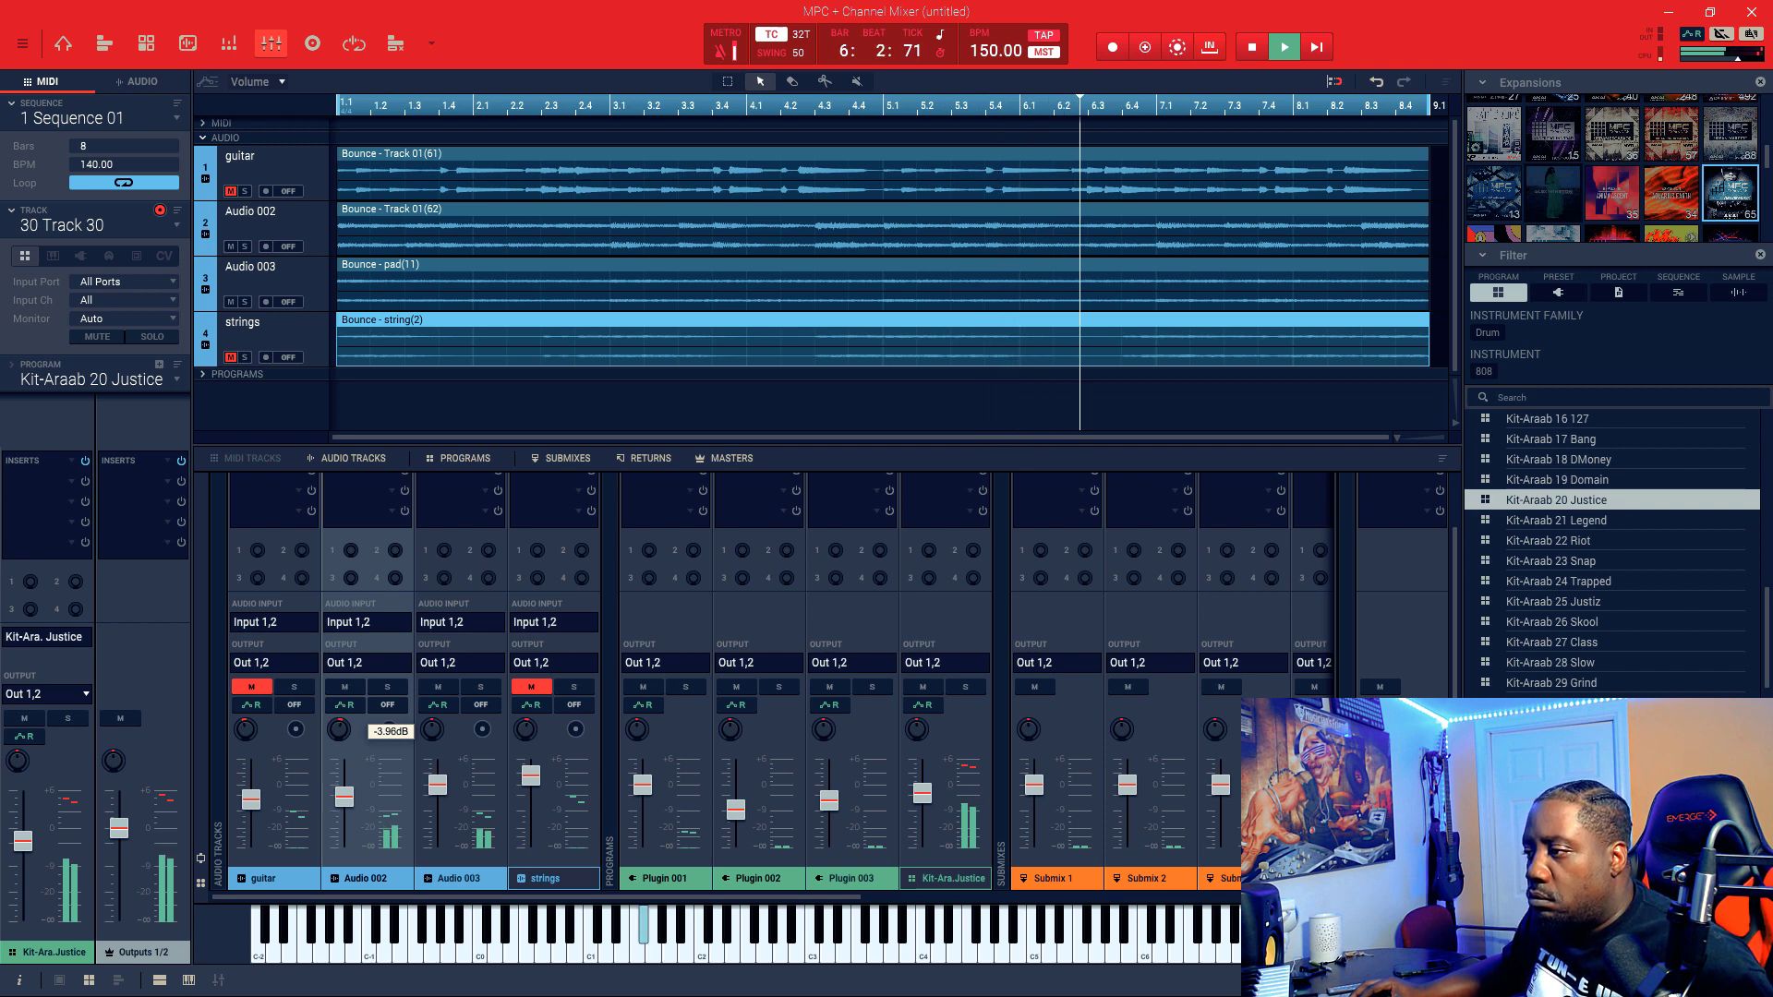
left_click_drag(343, 800, 251, 793)
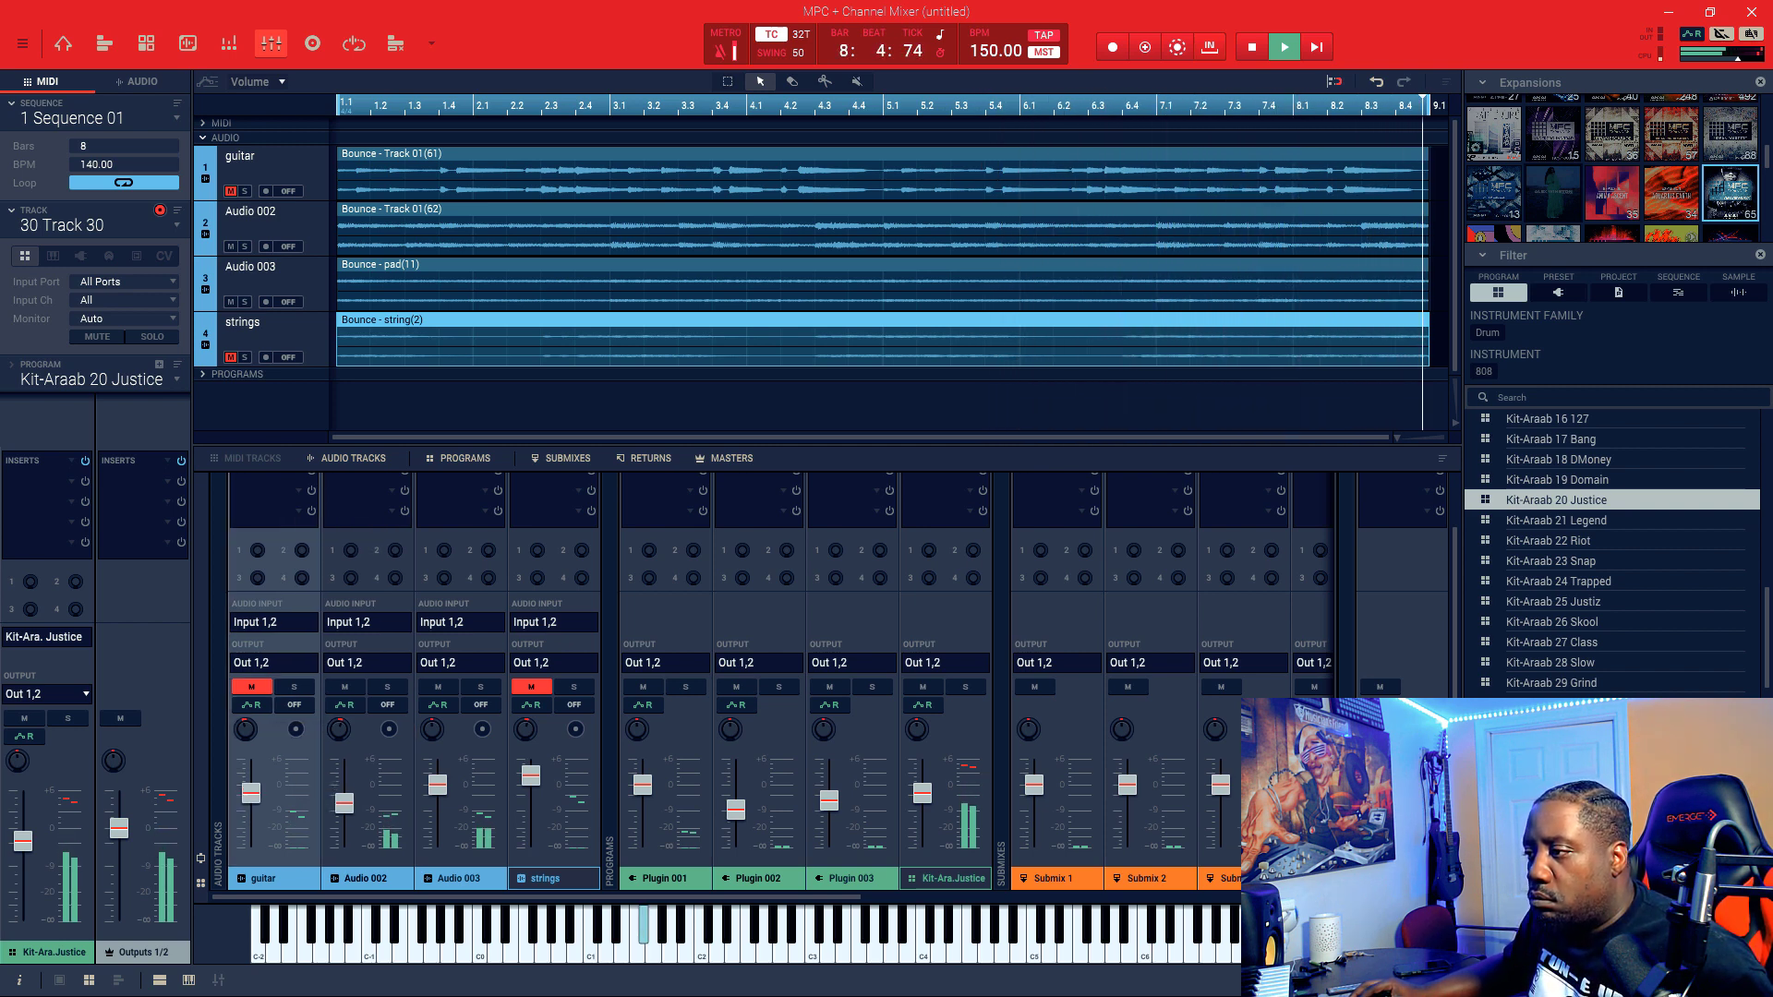
left_click(252, 687)
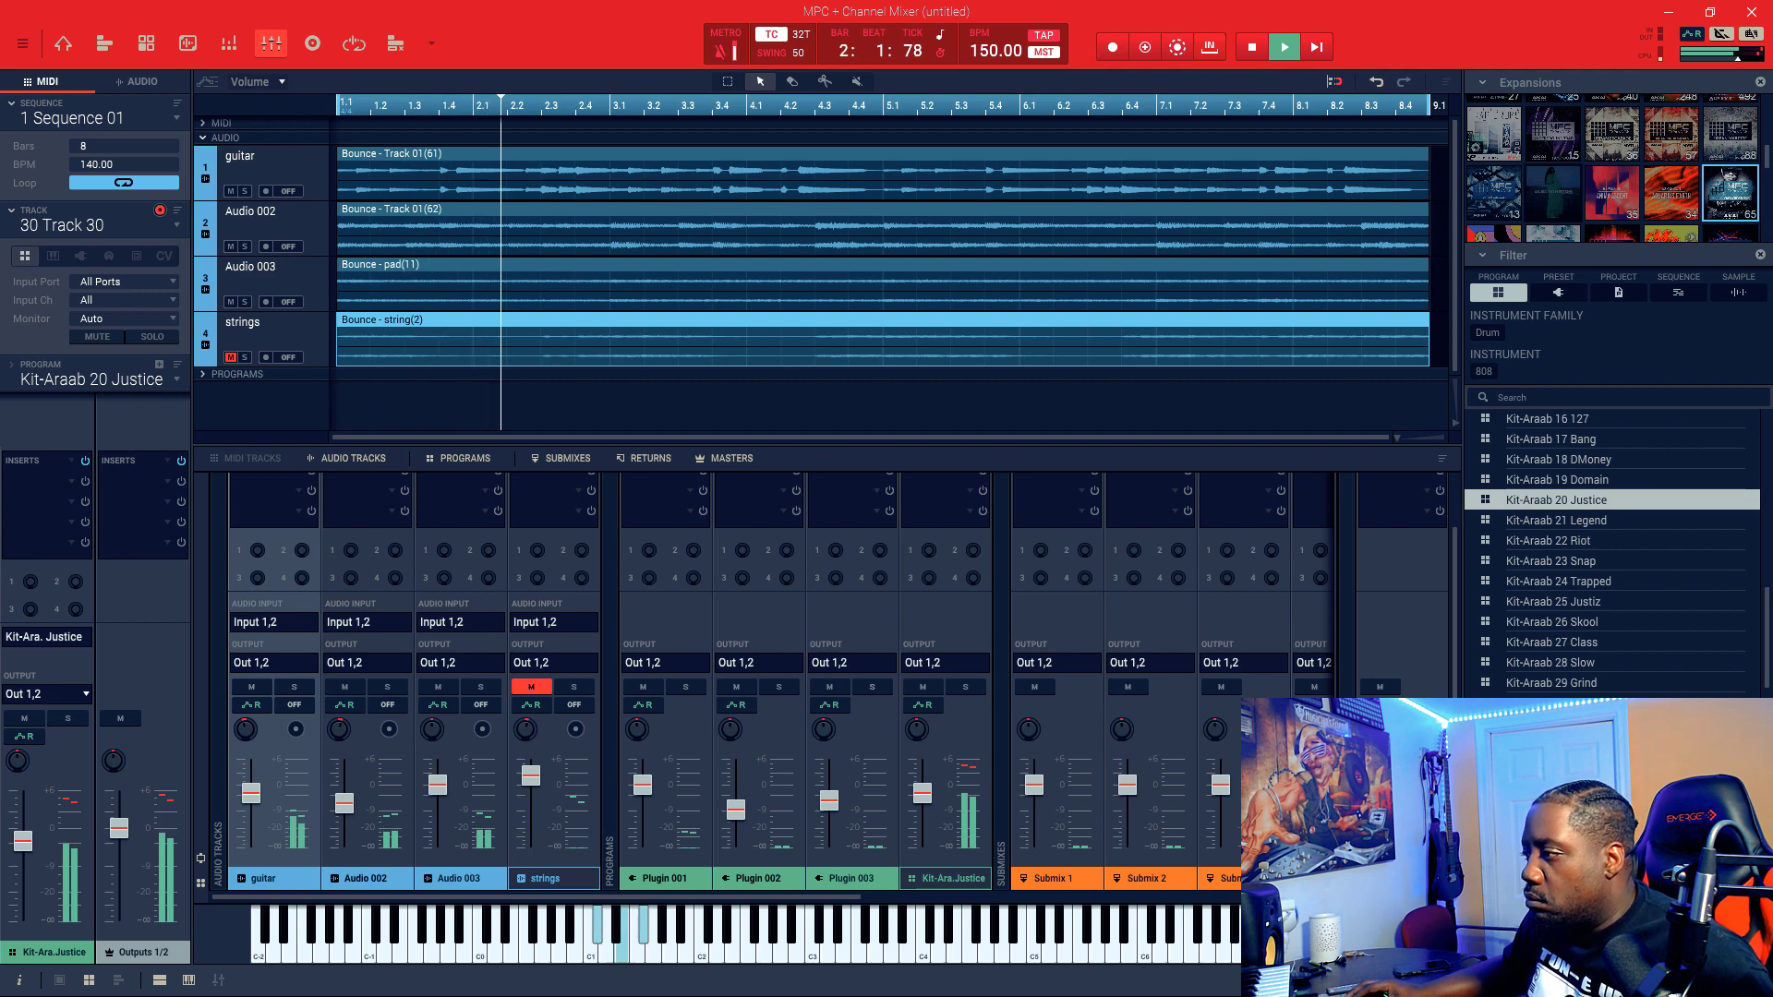
Step: Mute the Kit-Araab 20 Justice drum program and the Audio 002 track to hear the remaining tracks
left_click(923, 687)
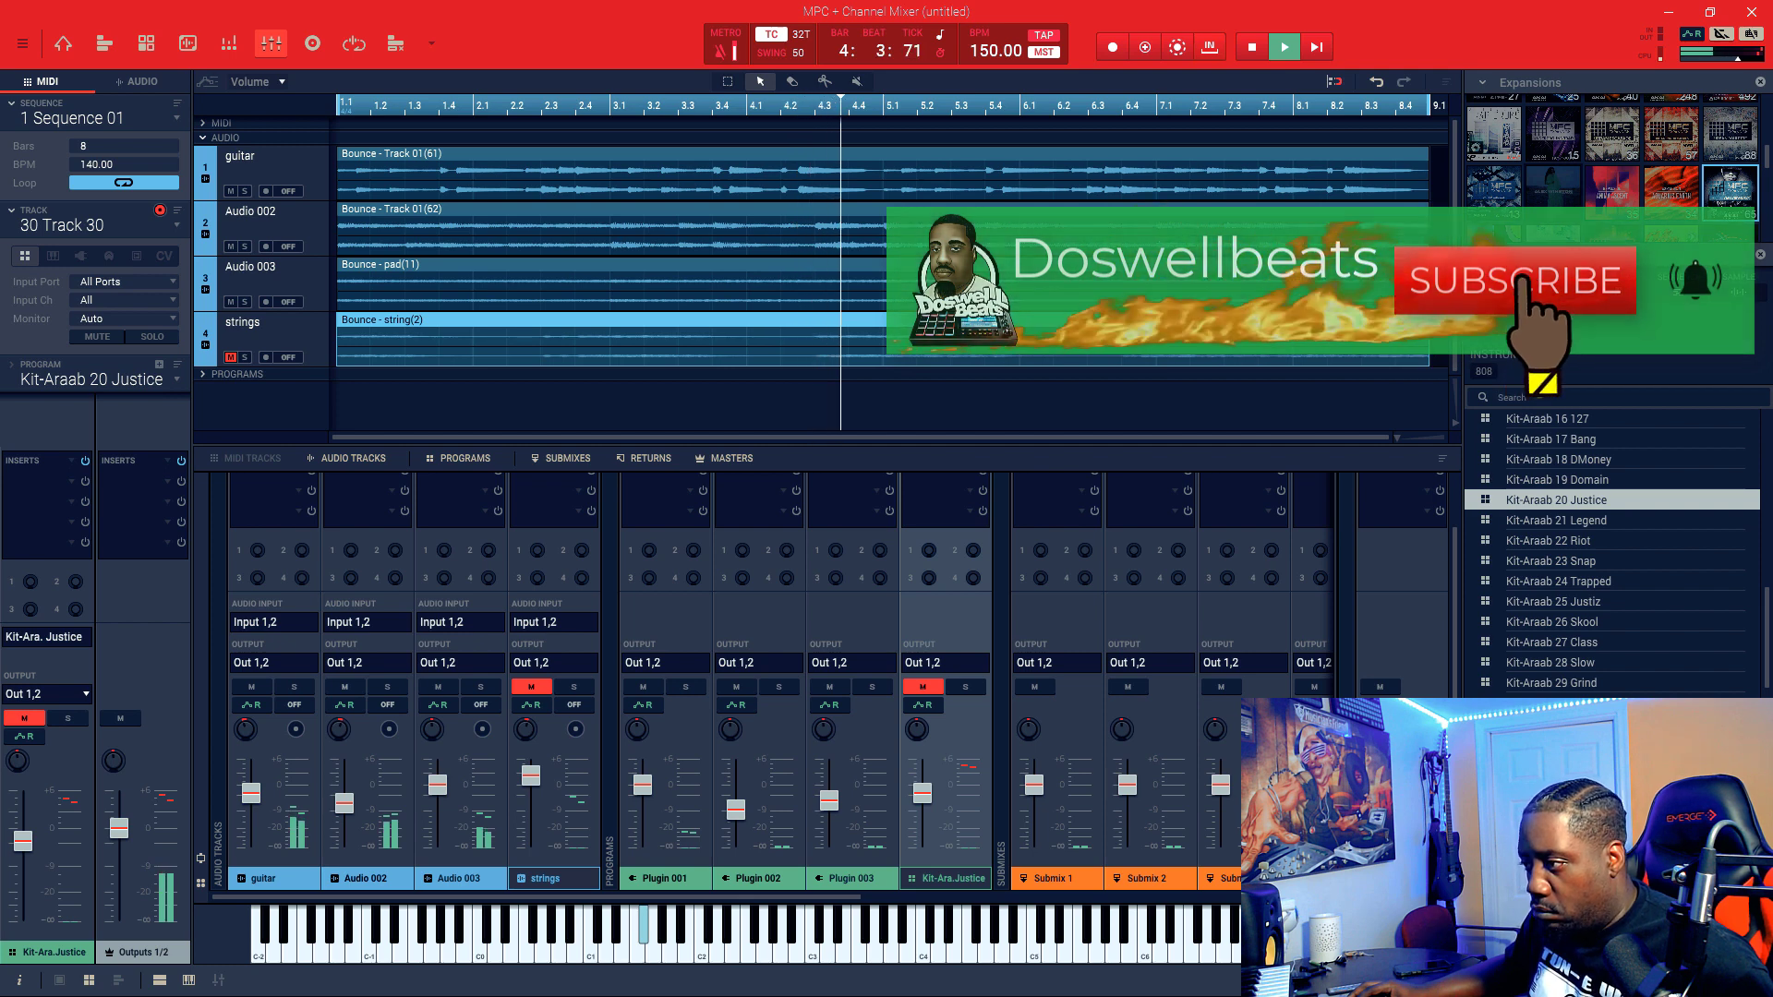
left_click(344, 687)
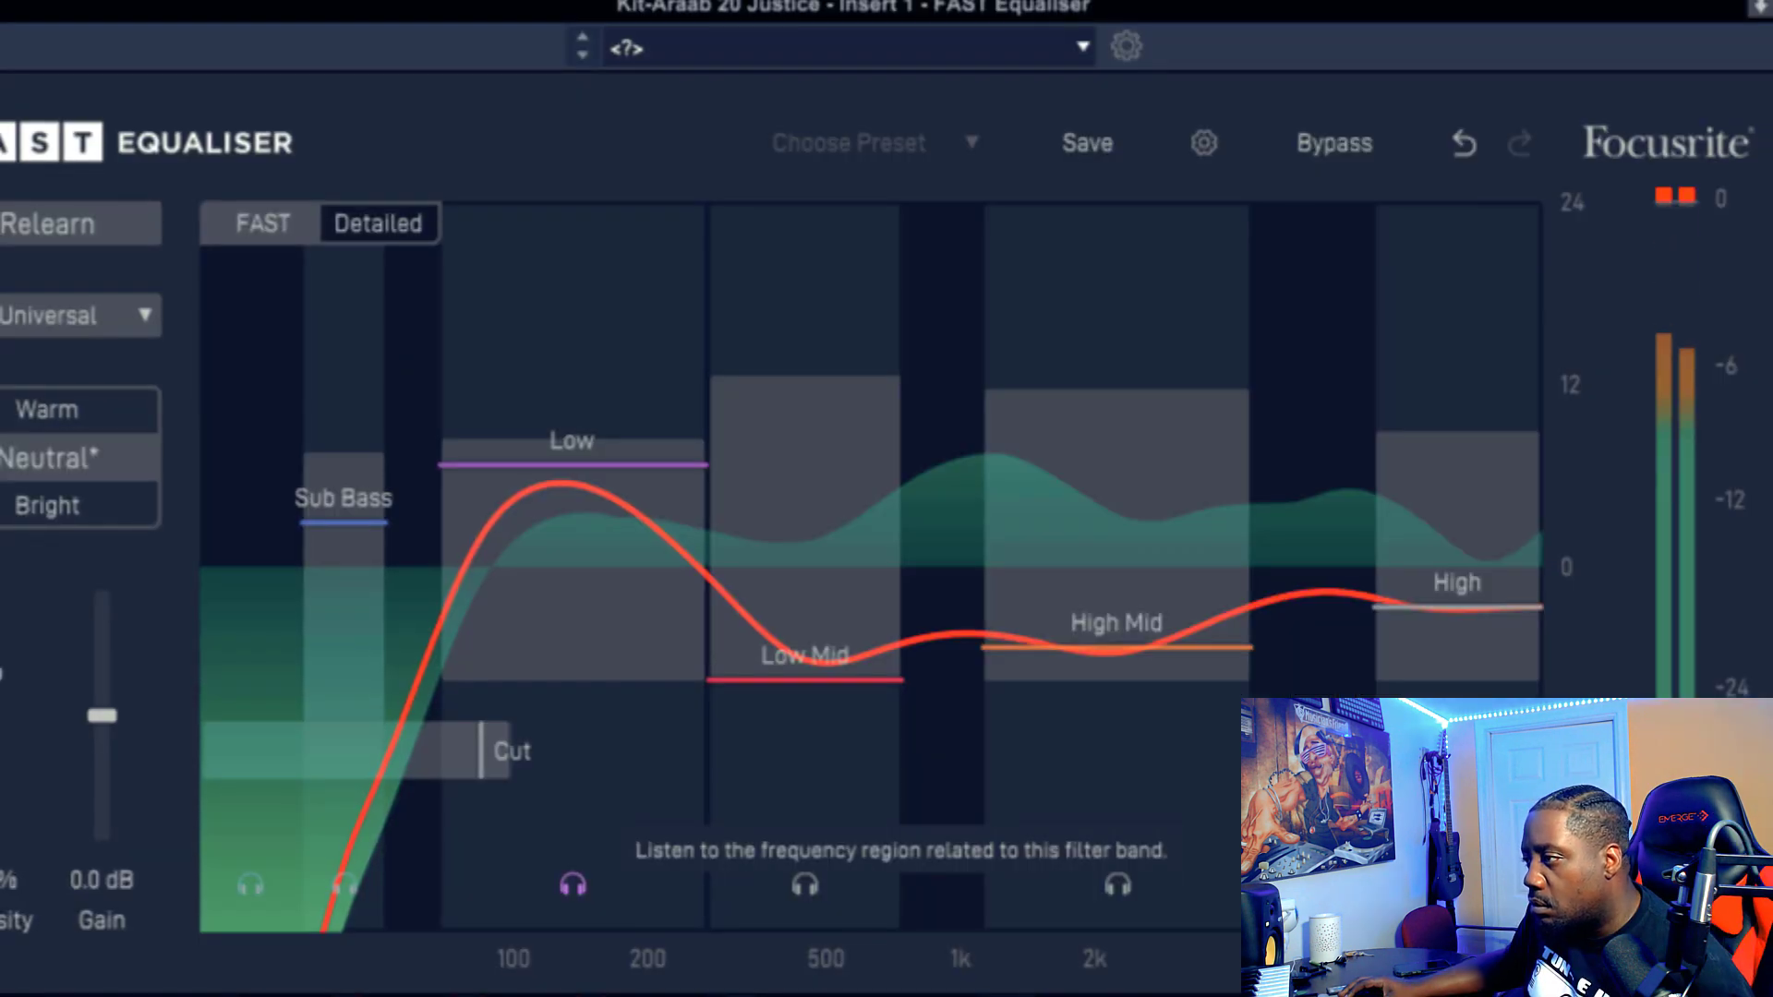
Step: In the drum kit's FAST Equaliser, raise the Low band to about 8 dB and move the Cut to a higher frequency
left_click_drag(572, 466, 572, 442)
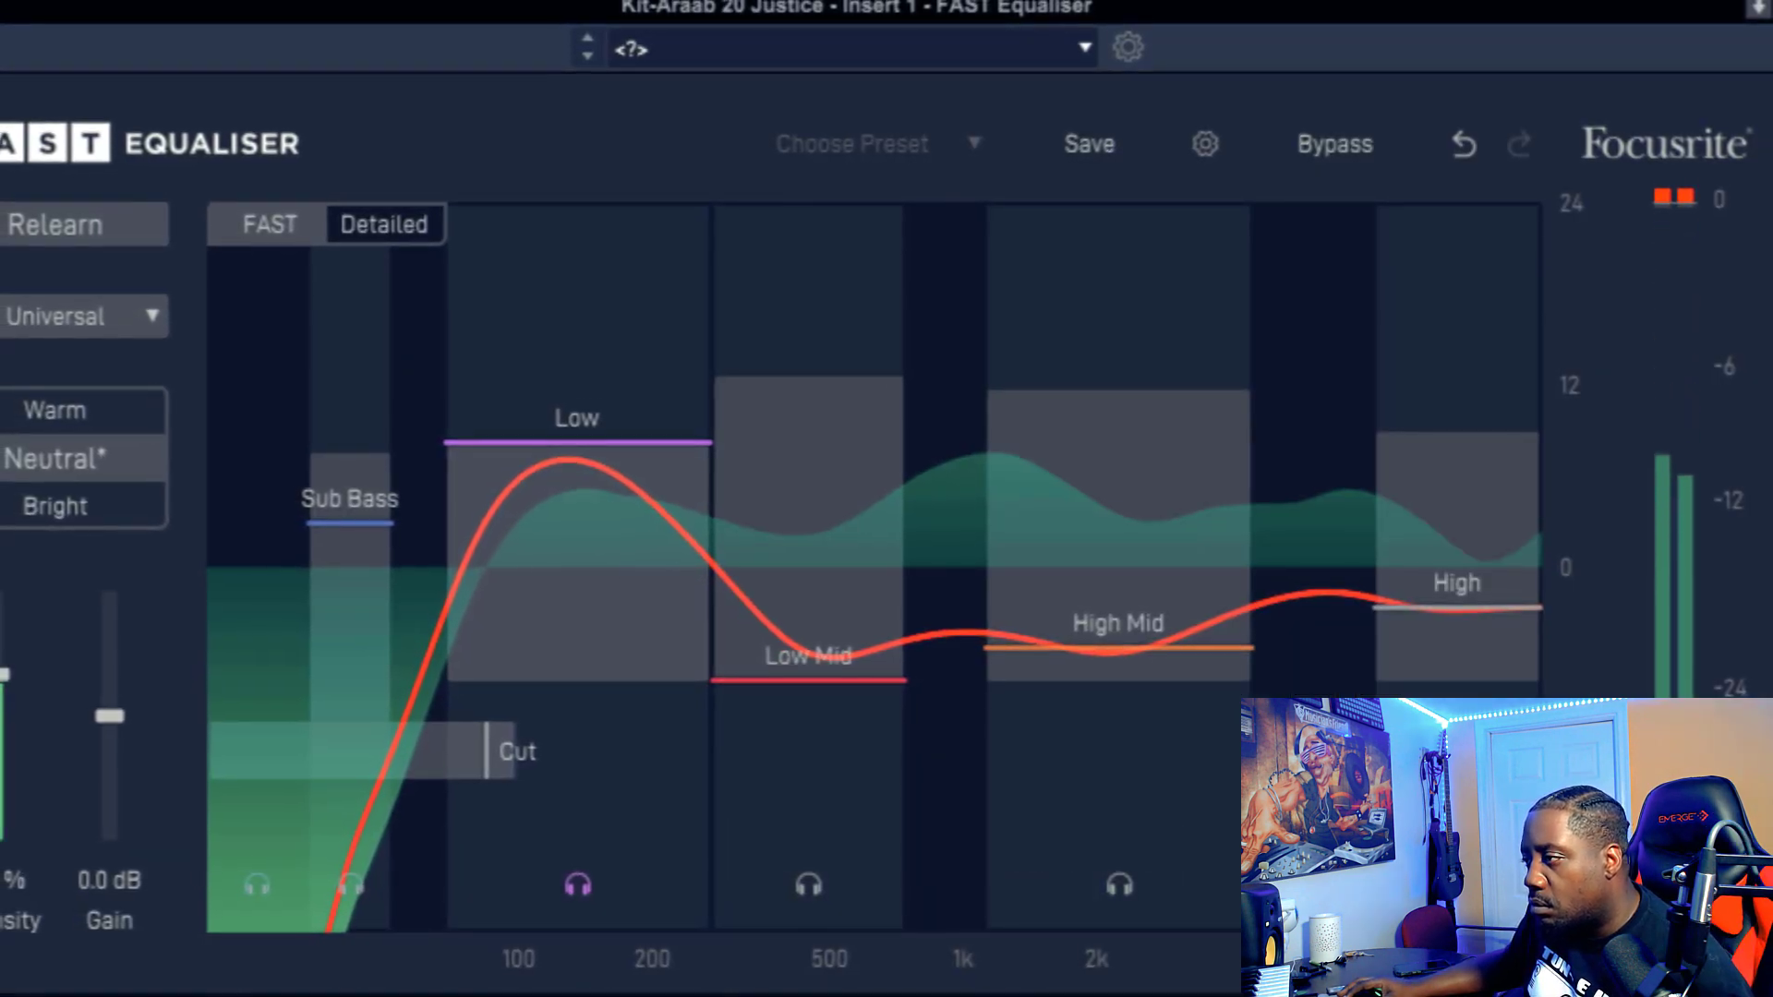
left_click_drag(488, 751, 562, 751)
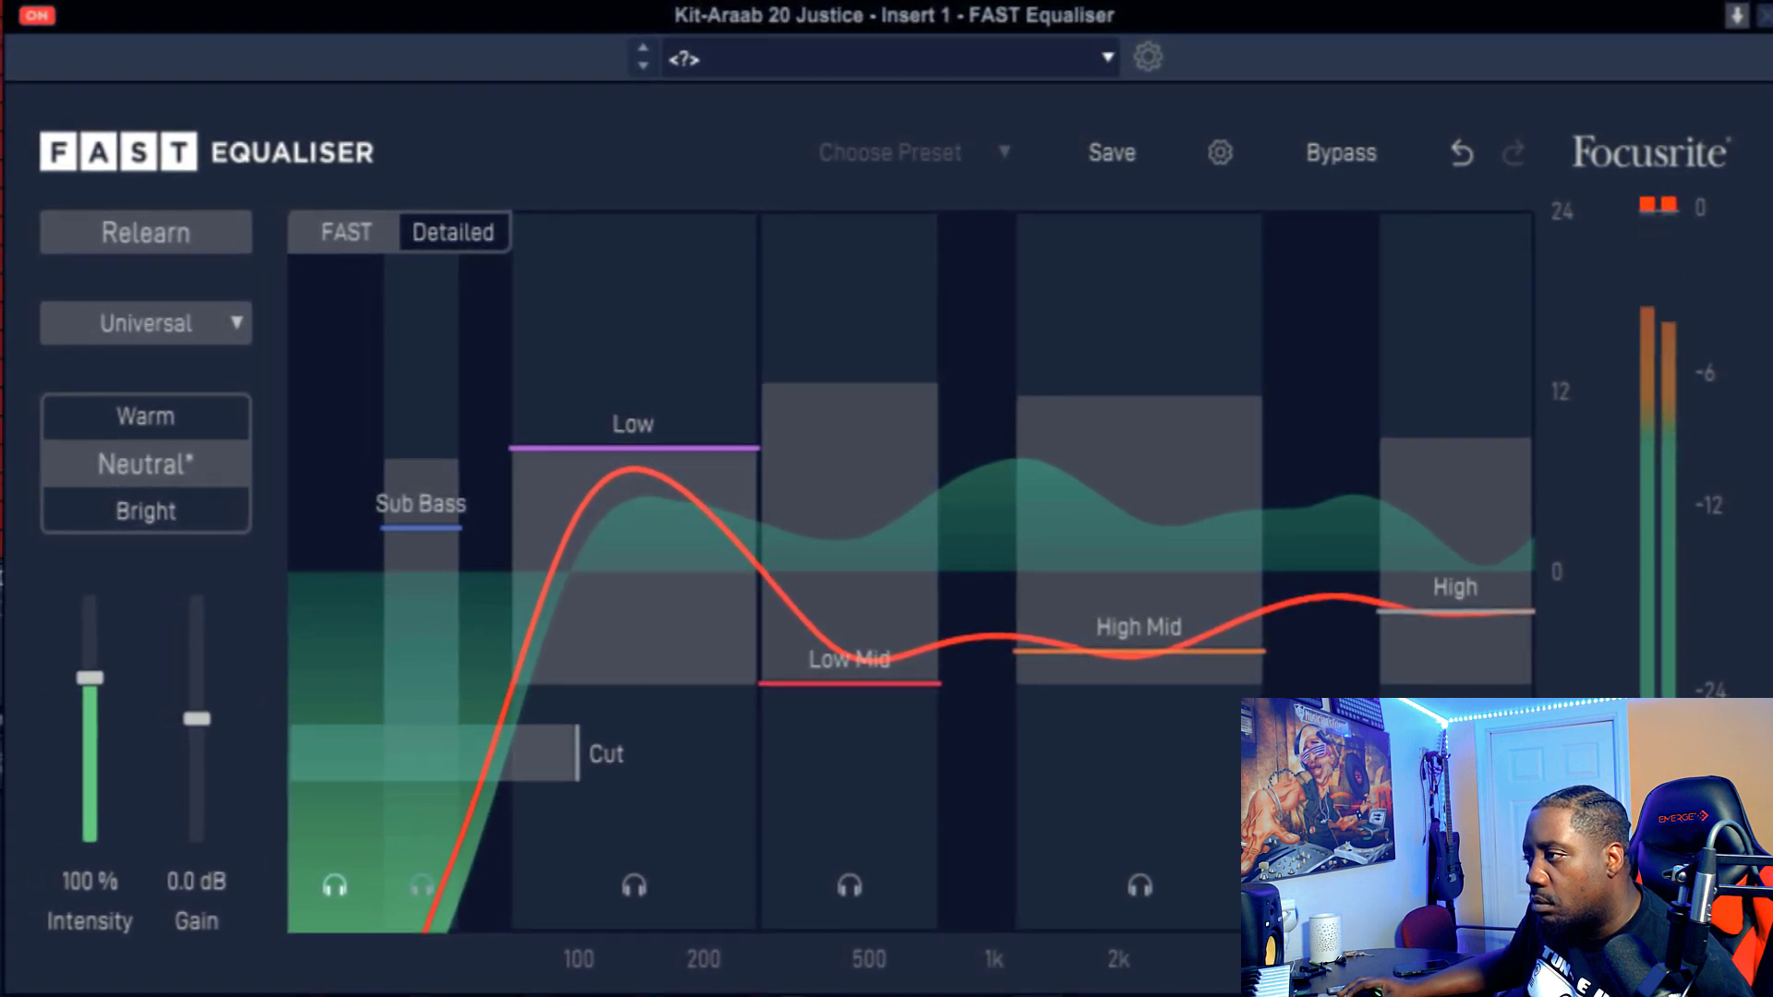
mouse_move(630, 449)
left_mouse_down()
mouse_move(629, 521)
mouse_move(630, 462)
left_mouse_up()
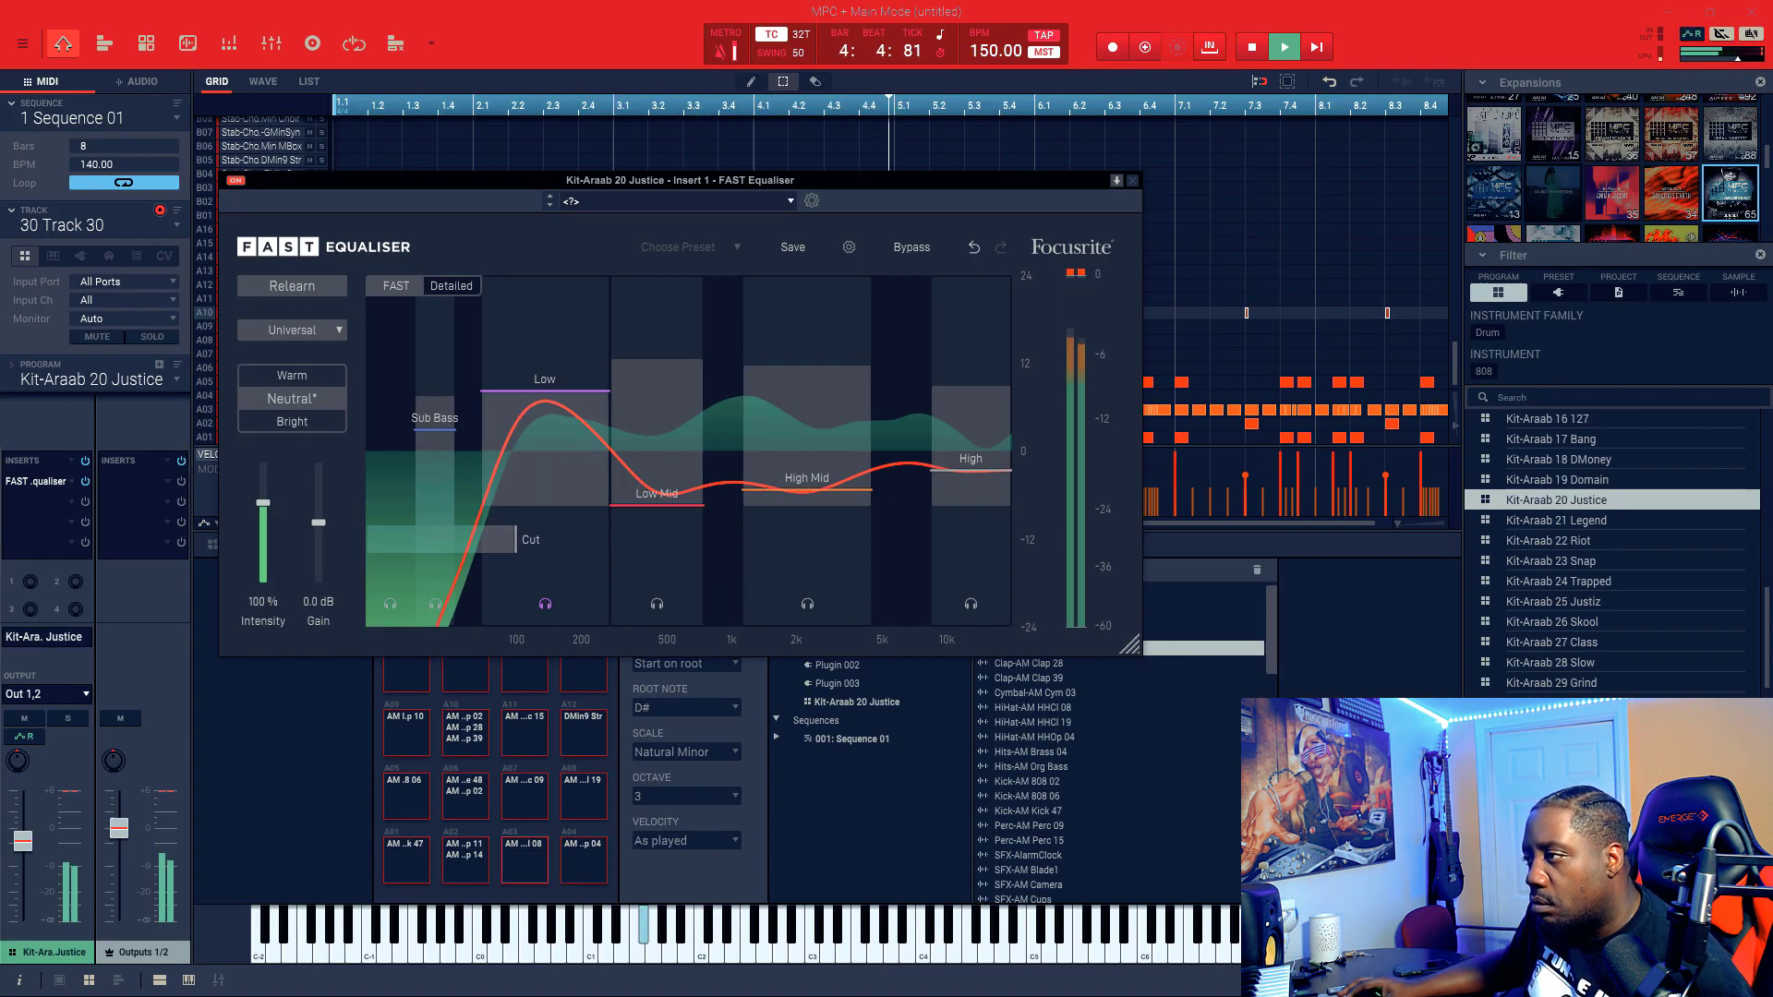
Step: Stop soloing the Low band of the FAST Equaliser and reduce its gain to about 5 dB
mouse_move(545, 391)
left_mouse_down()
mouse_move(544, 410)
mouse_move(545, 391)
left_mouse_up()
left_click(545, 604)
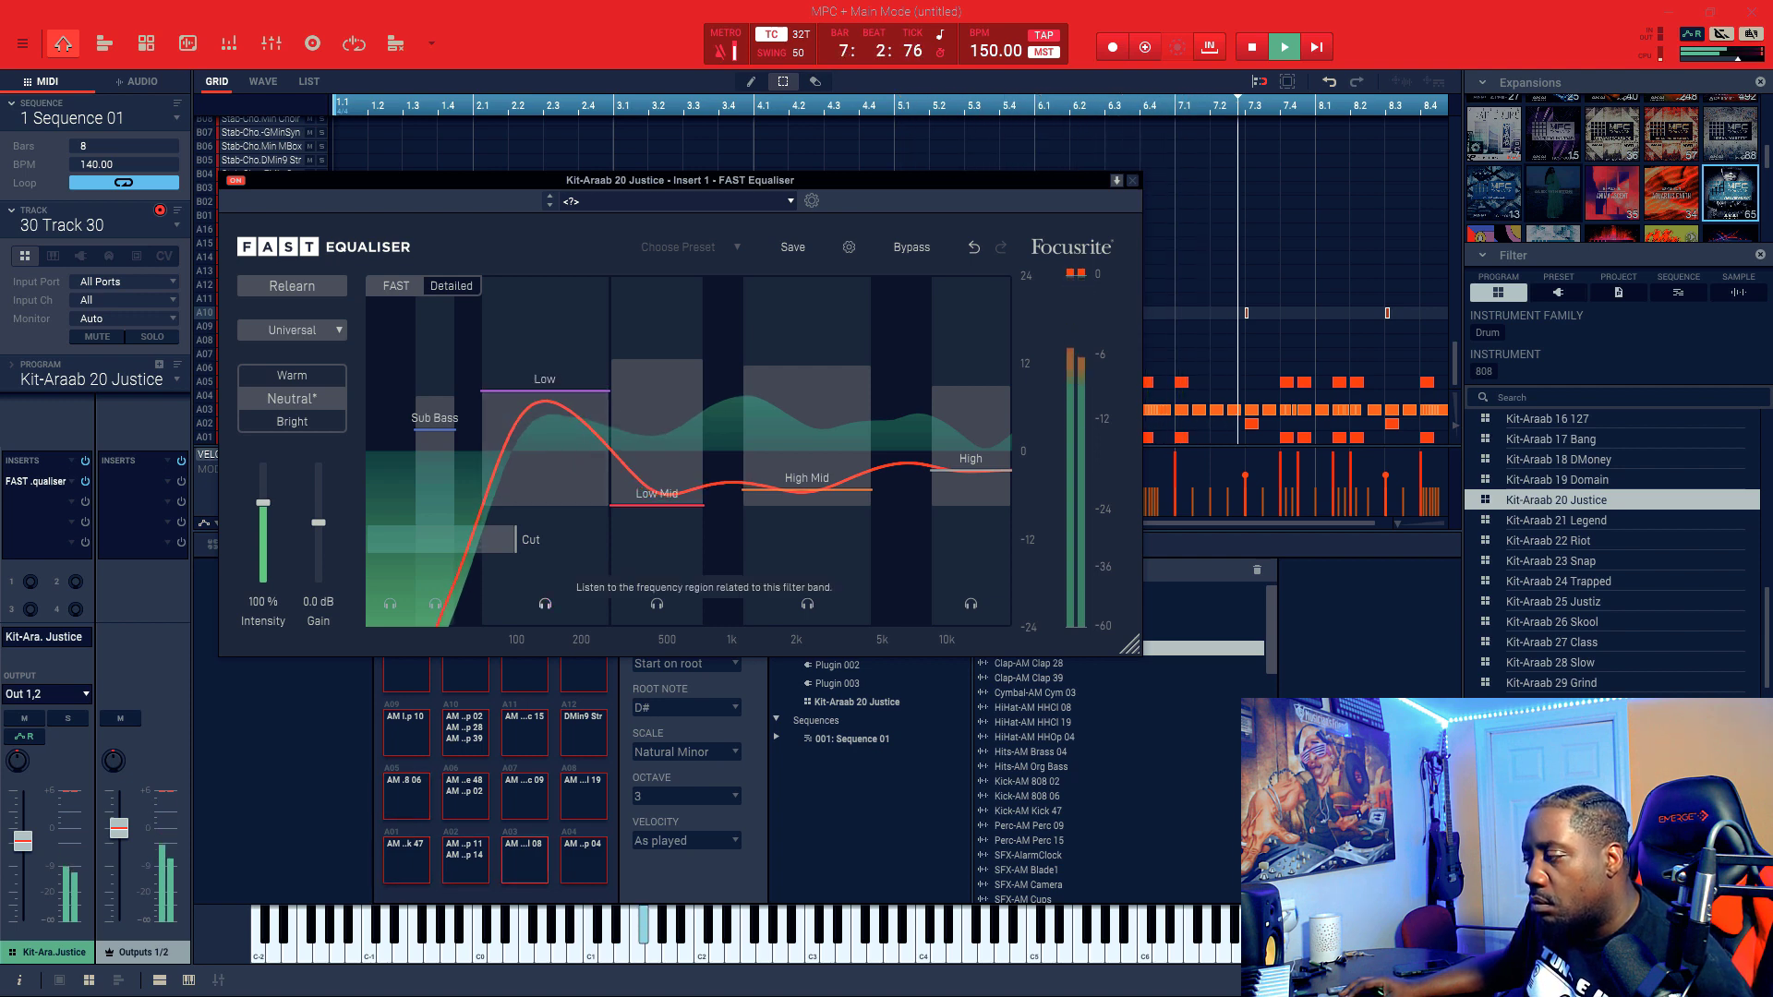
left_click_drag(545, 391, 545, 417)
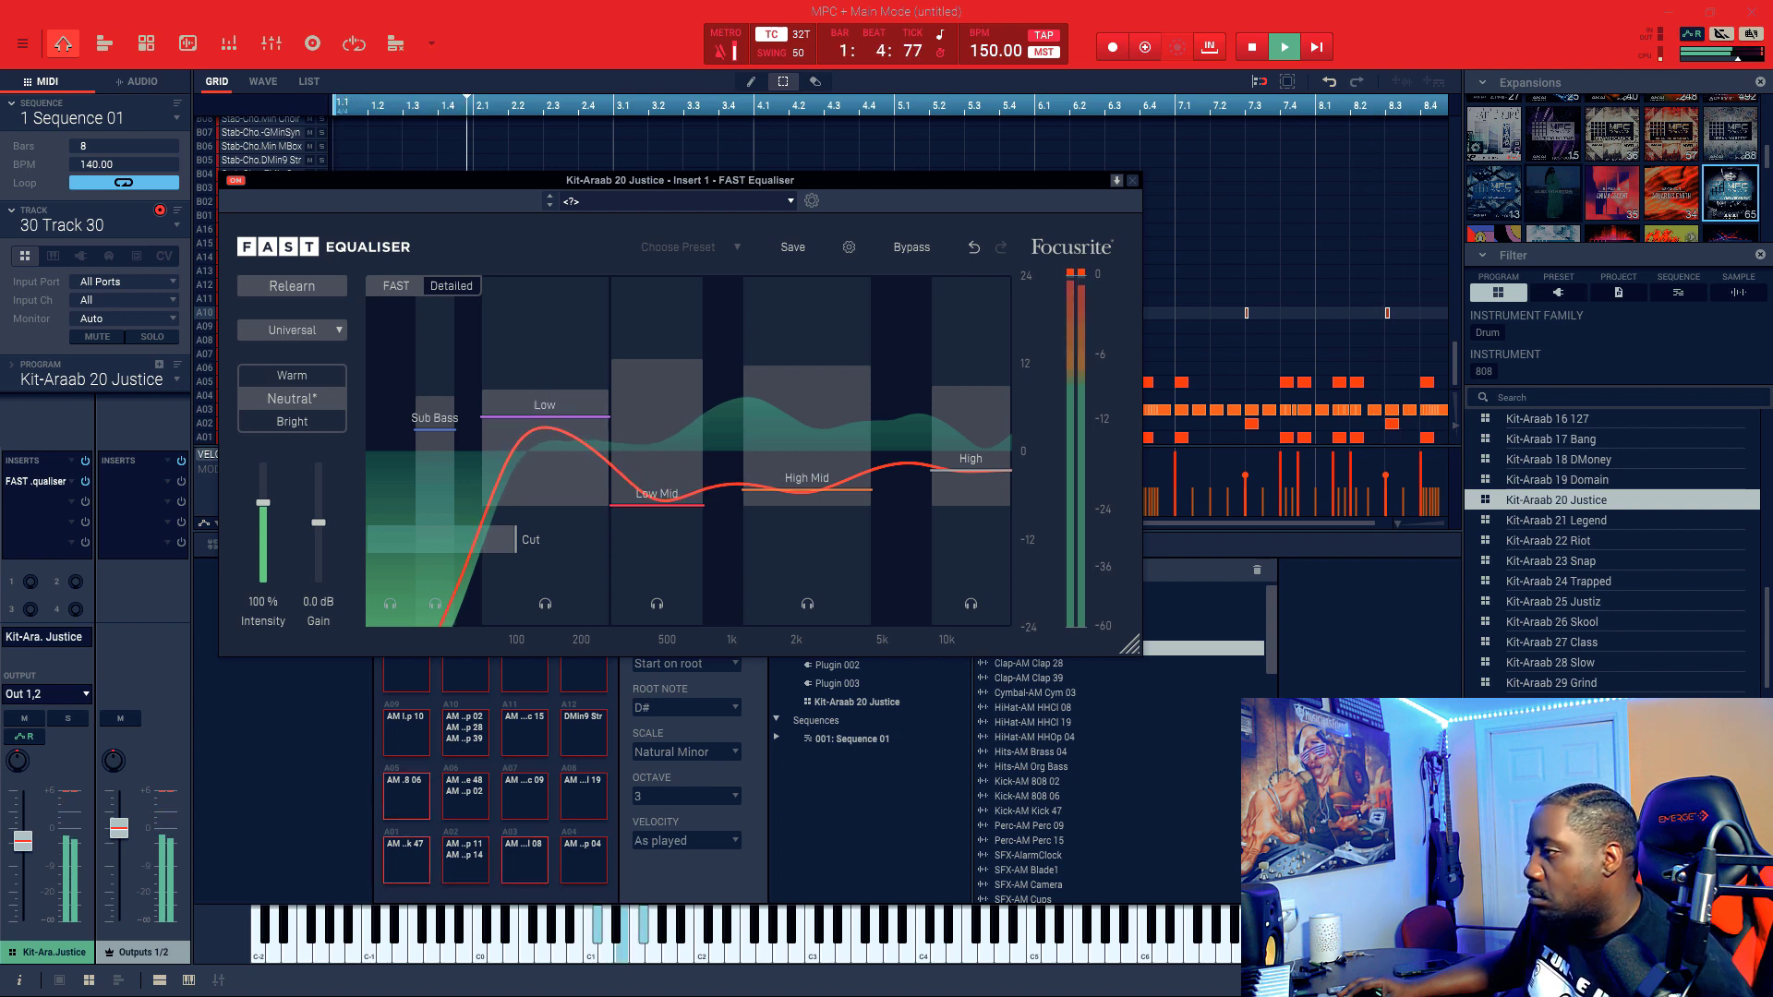
Step: Lower the equaliser's Cut frequency, boost the Sub Bass band to about 7 dB and raise the High band to about -1 dB
left_click_drag(515, 540, 469, 539)
left_click_drag(434, 430, 434, 397)
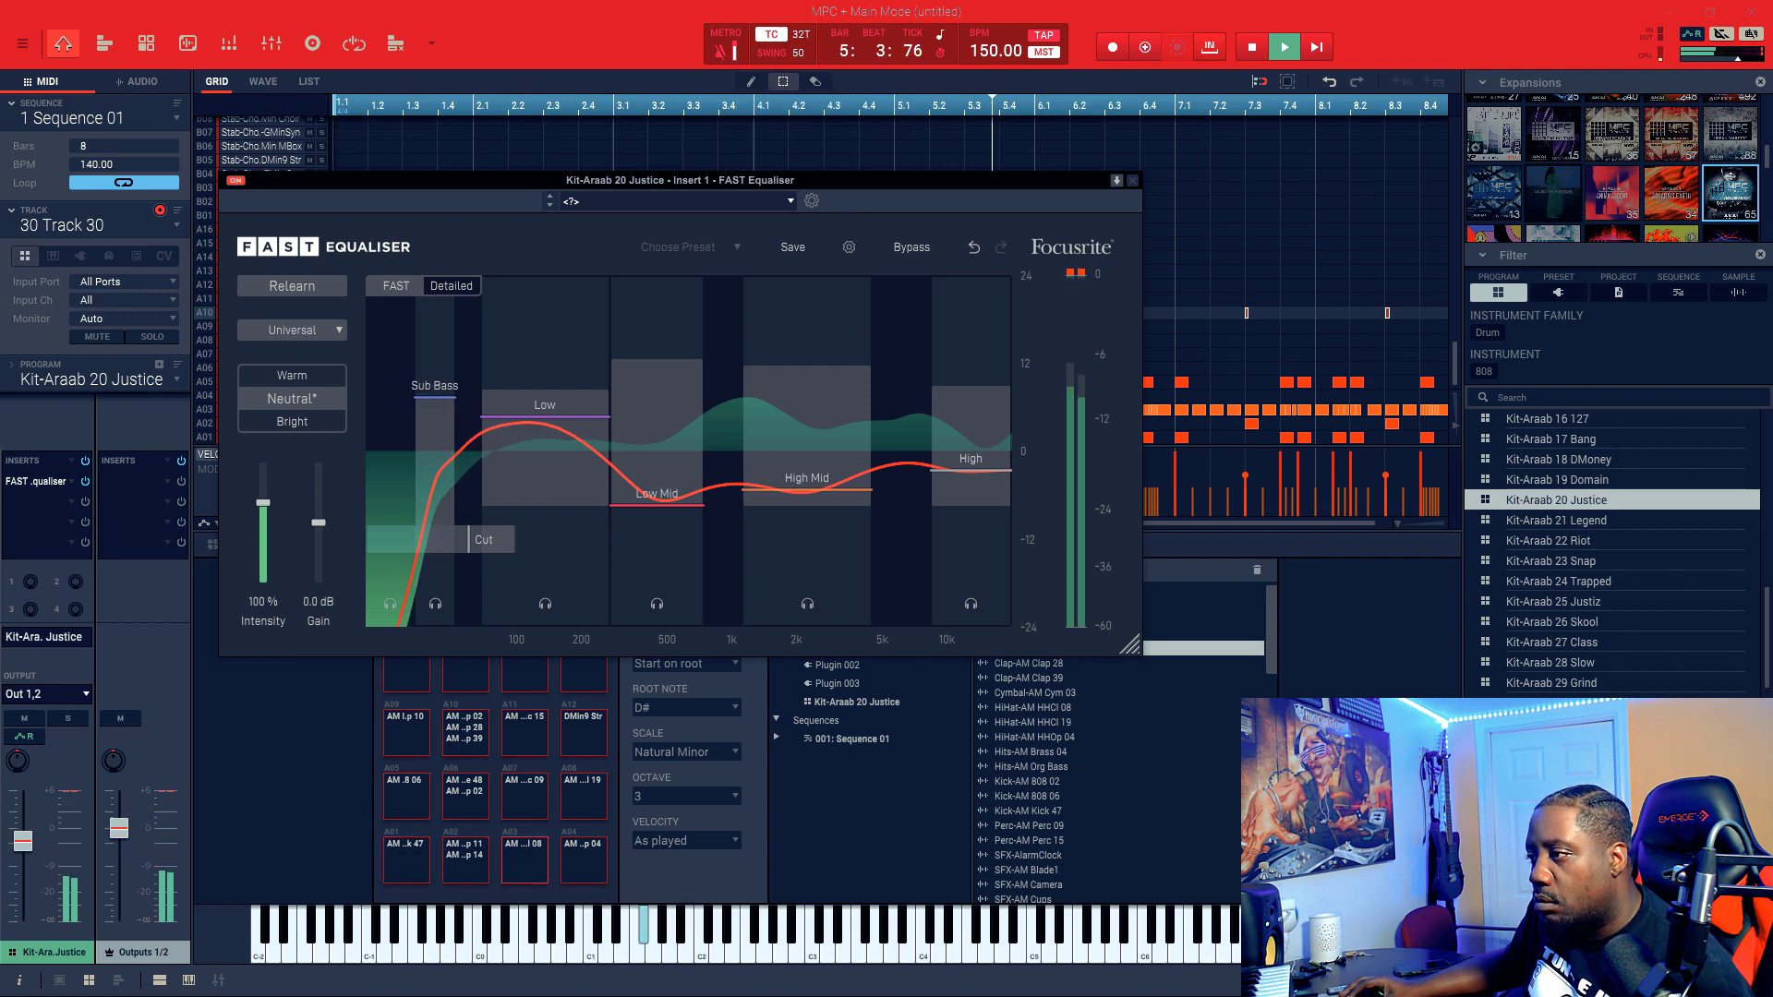
mouse_move(469, 540)
left_mouse_down()
mouse_move(410, 539)
mouse_move(517, 539)
mouse_move(495, 539)
left_mouse_up()
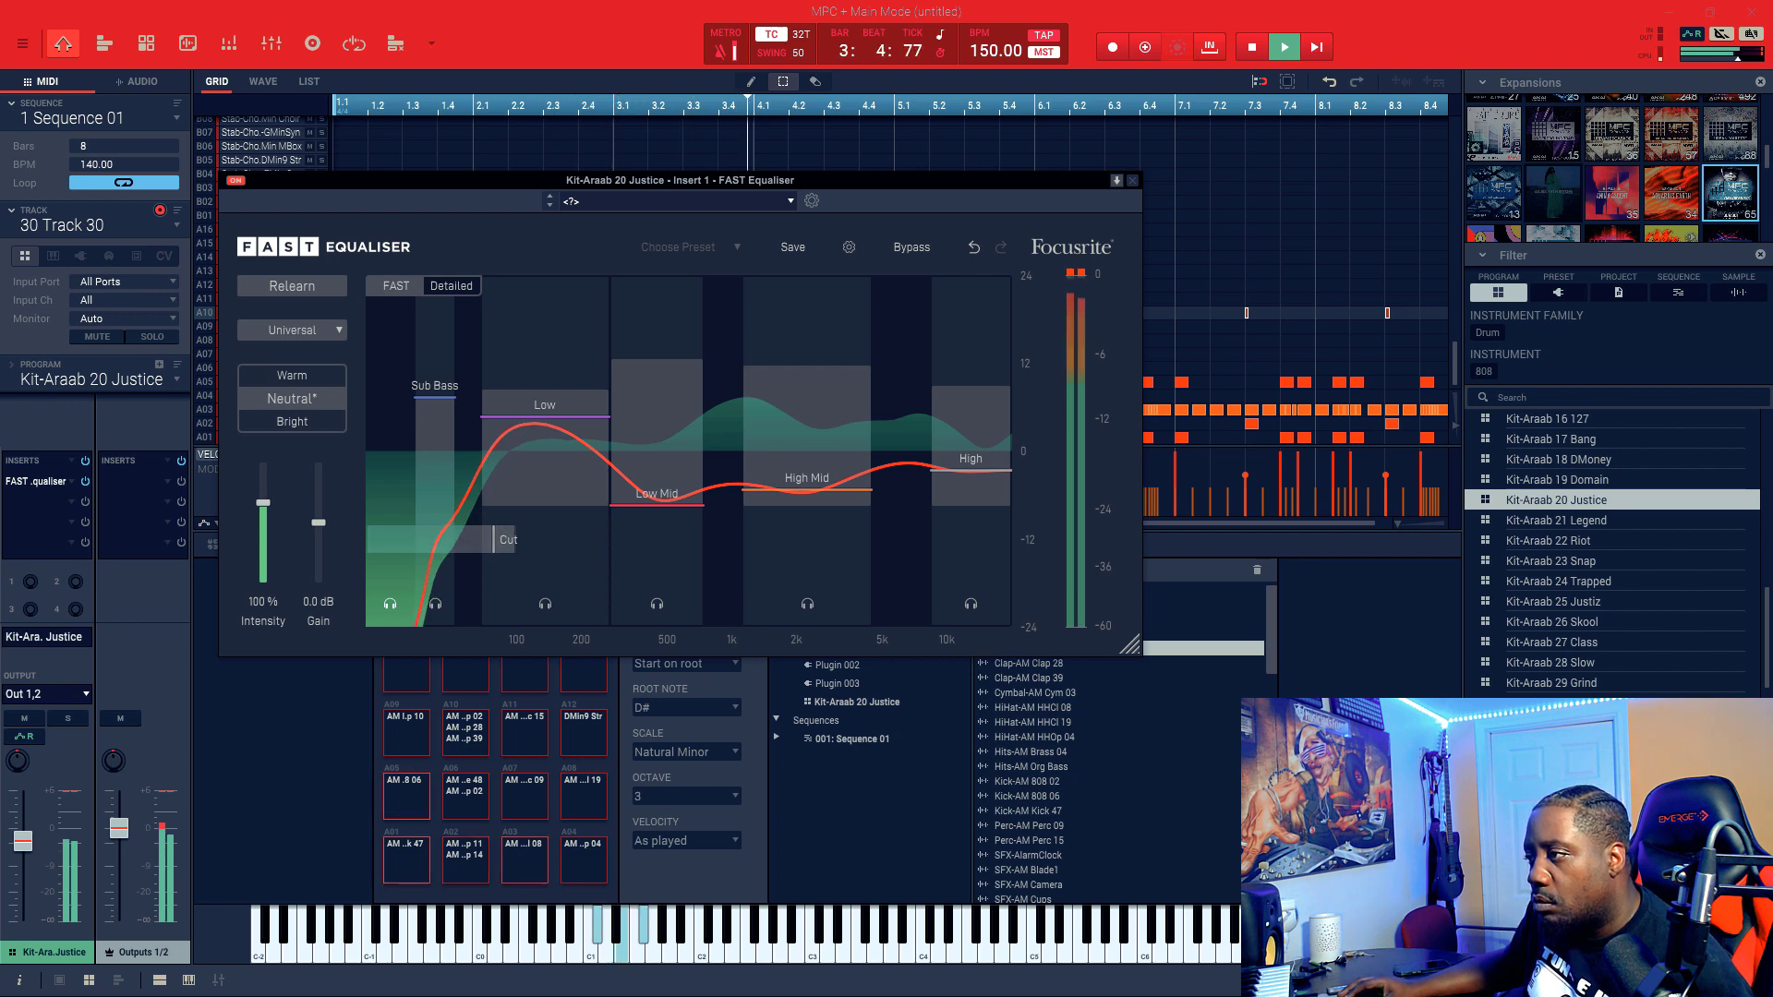
mouse_move(435, 398)
left_mouse_down()
mouse_move(435, 491)
mouse_move(435, 397)
left_mouse_up()
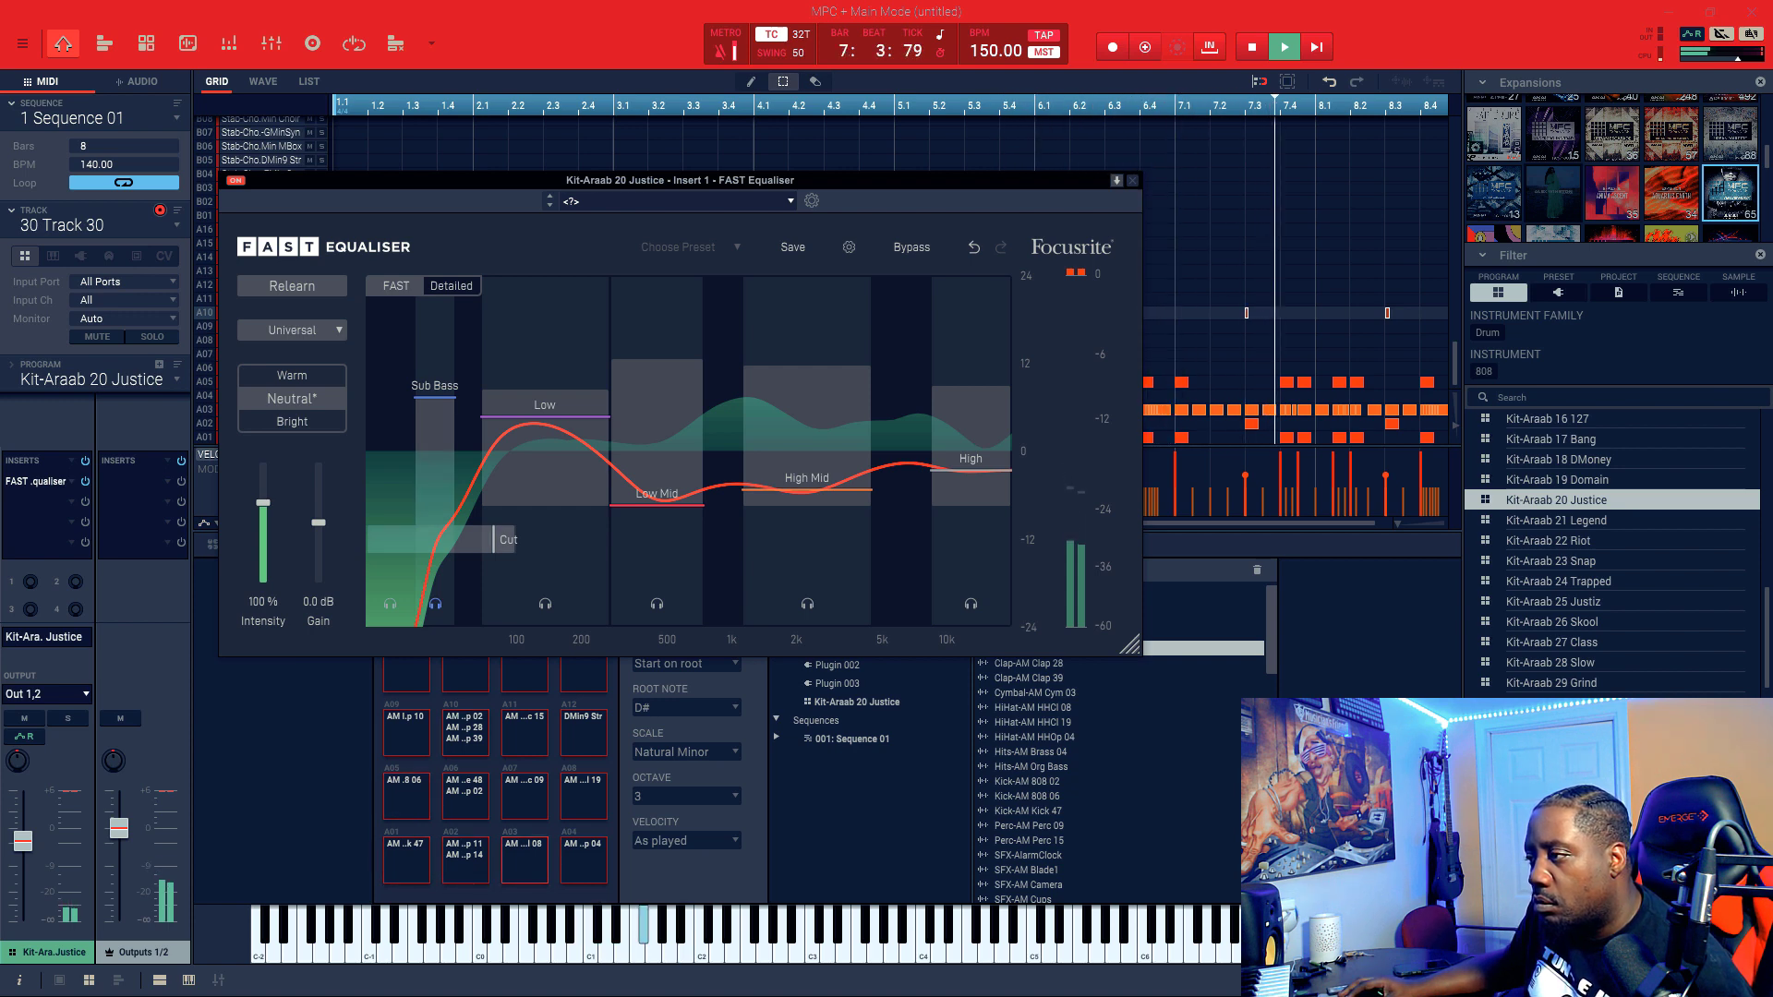
left_click_drag(493, 540, 478, 539)
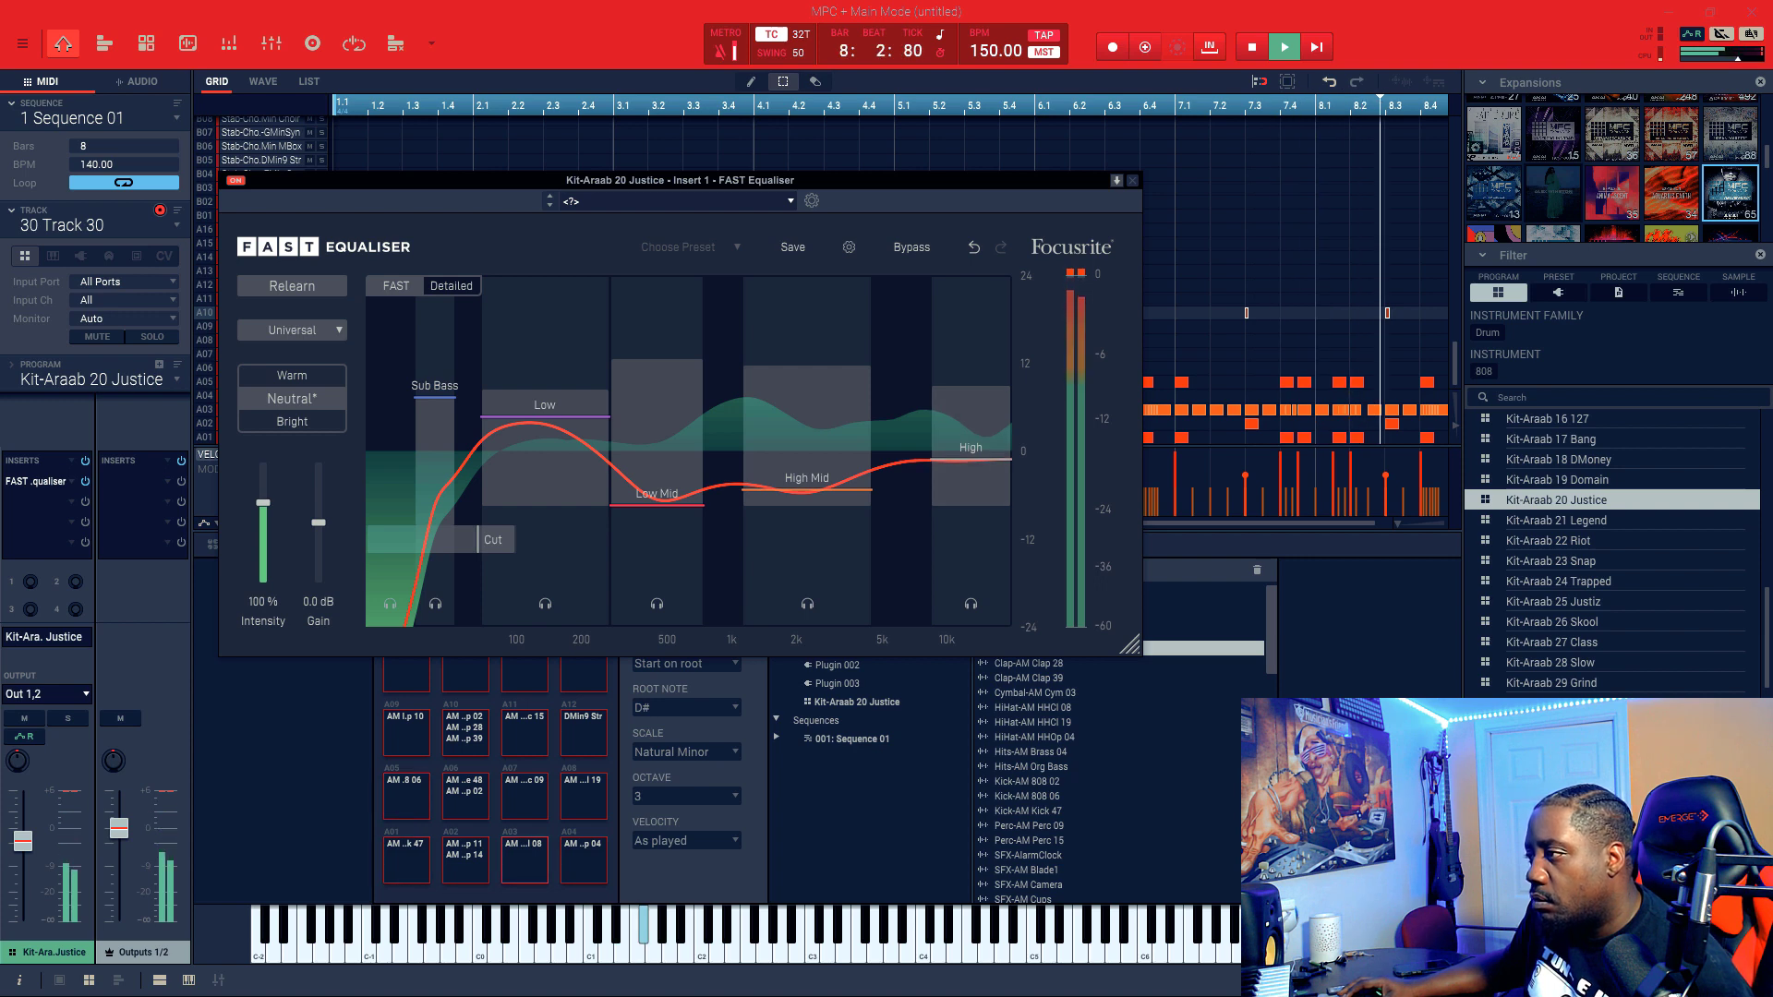
Step: Toggle the drum program's mute while the beat plays and return to the channel mixer
left_click(24, 719)
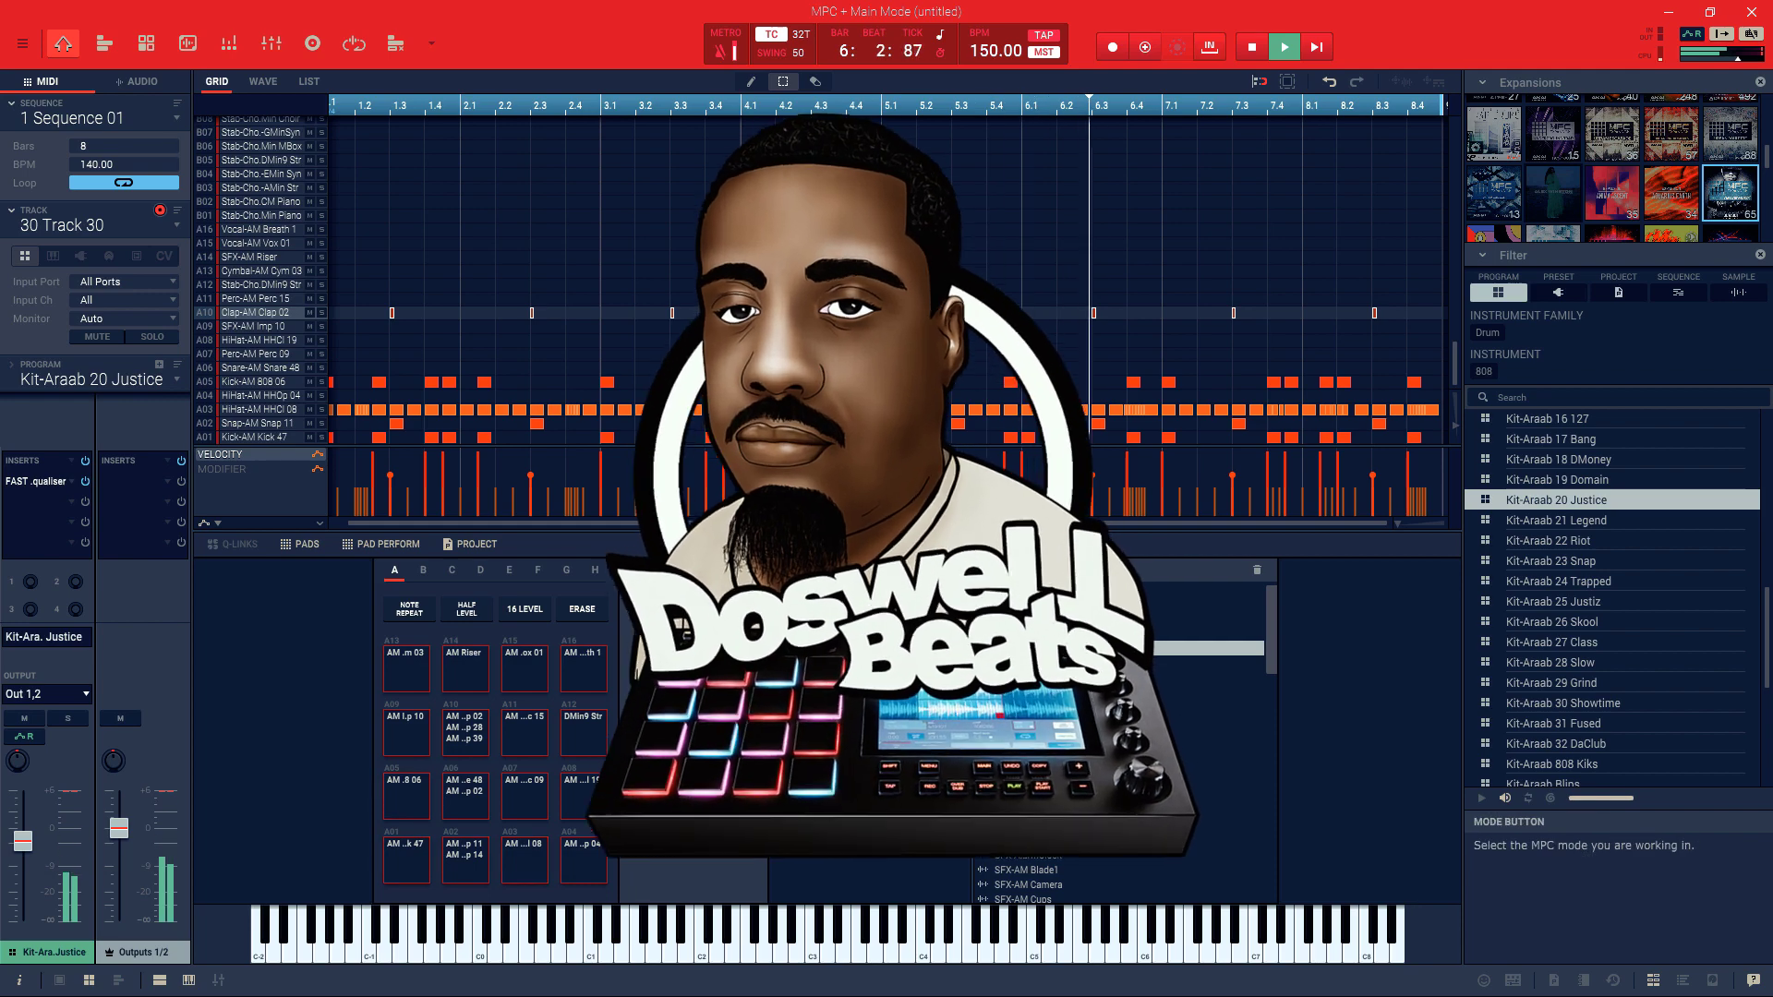
left_click(270, 42)
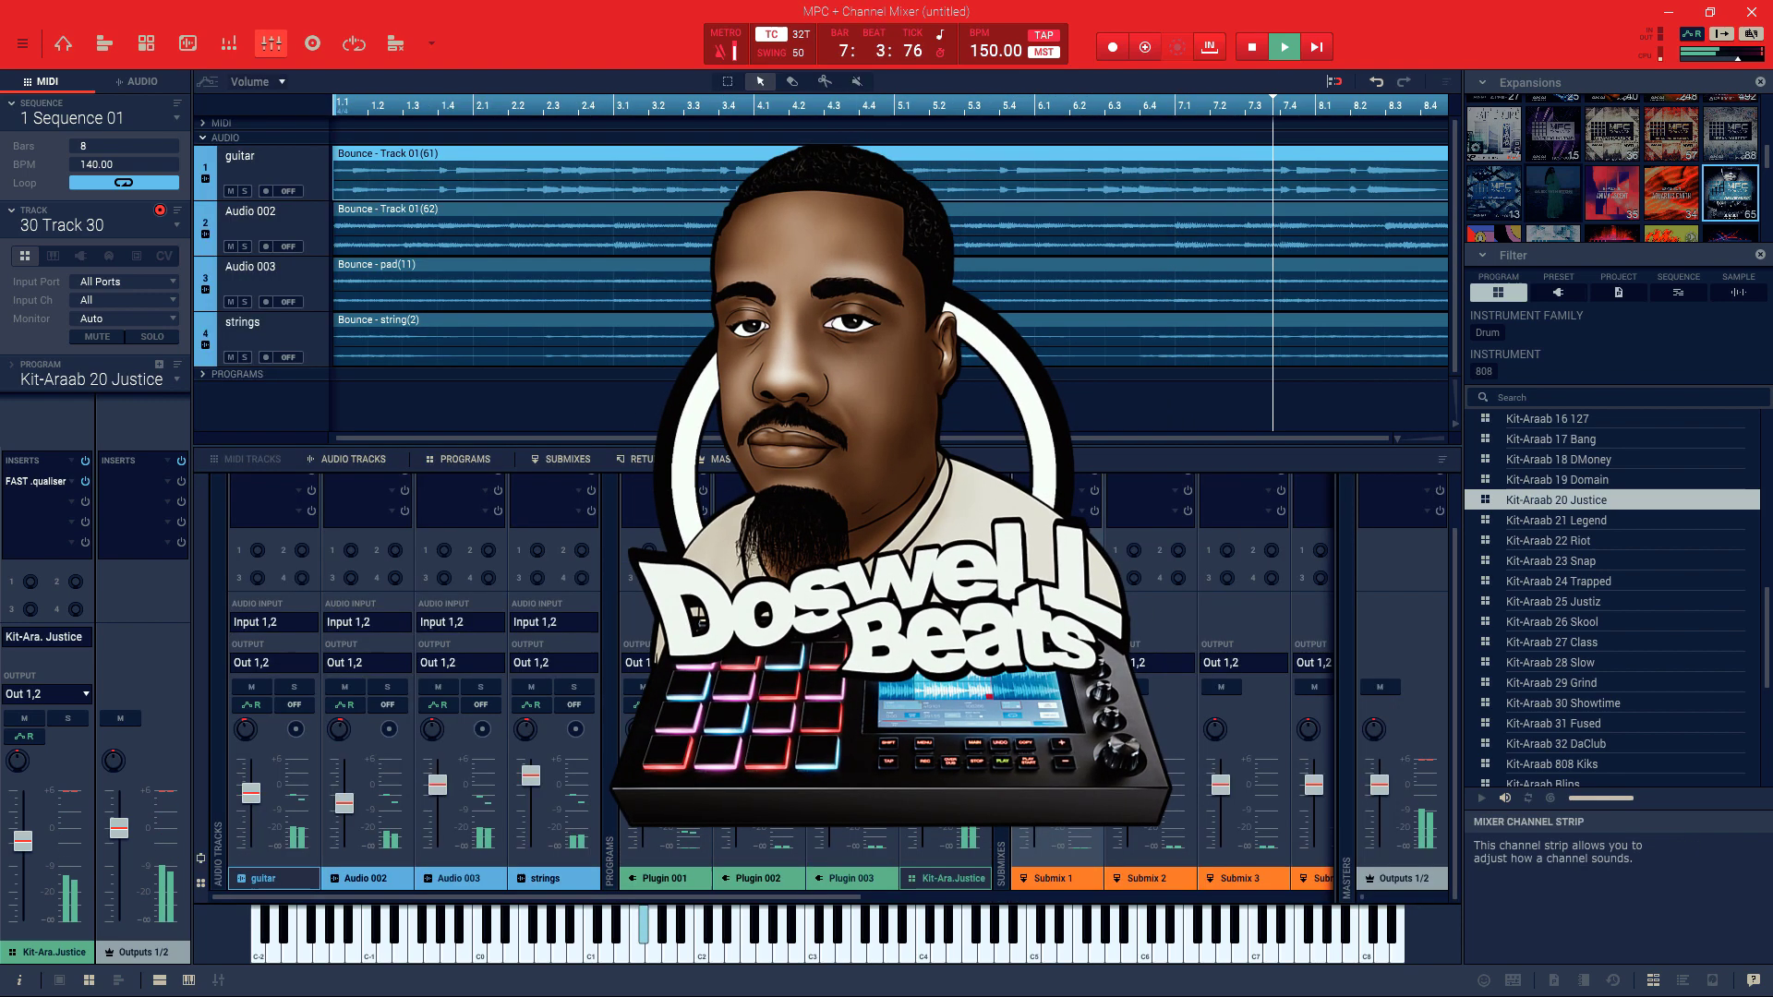